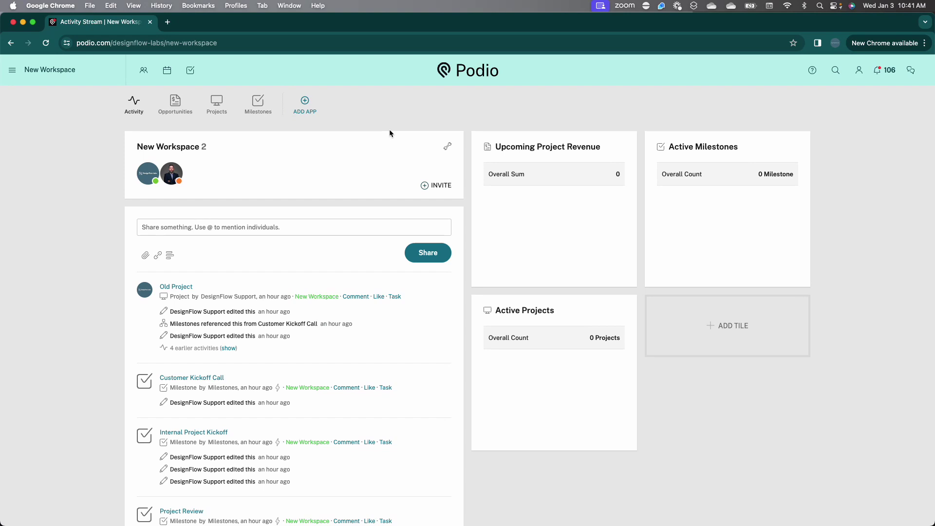
Step: Open Old Project in the Projects app, view its field template and return to the project item
click(224, 107)
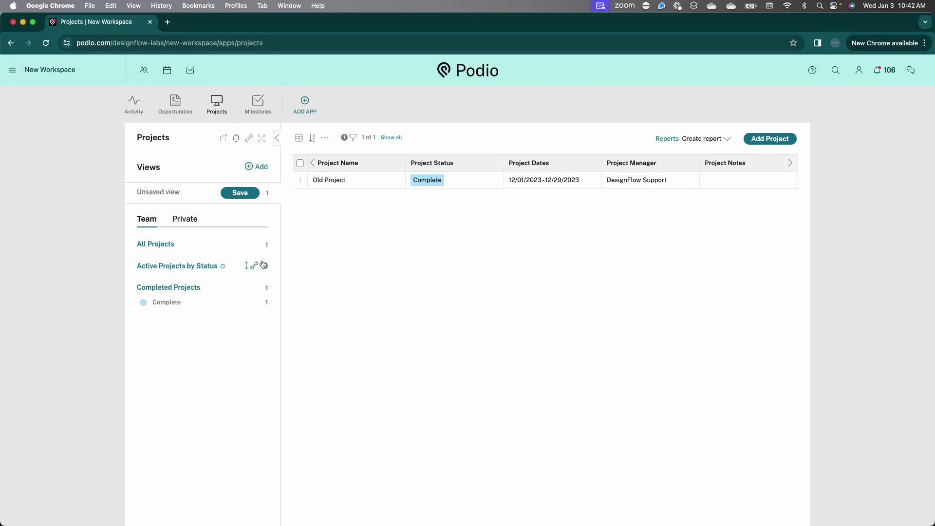
click(363, 184)
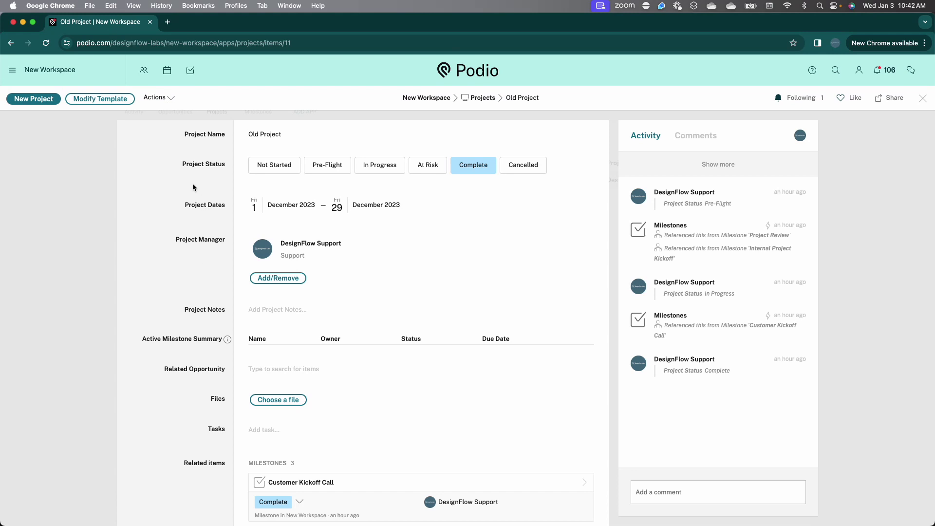
click(125, 99)
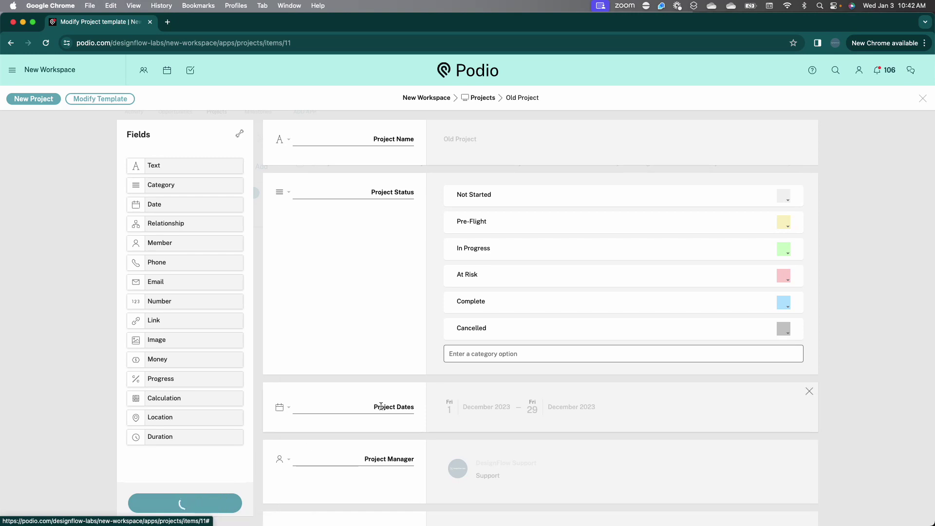
click(184, 503)
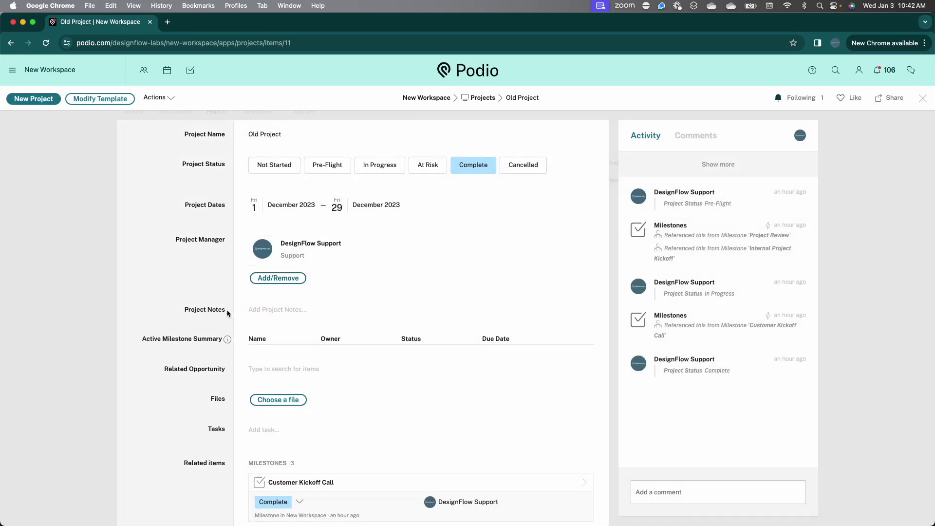
Step: Fill in Old Project's Project Notes with "This went great"
click(291, 316)
text(This went great)
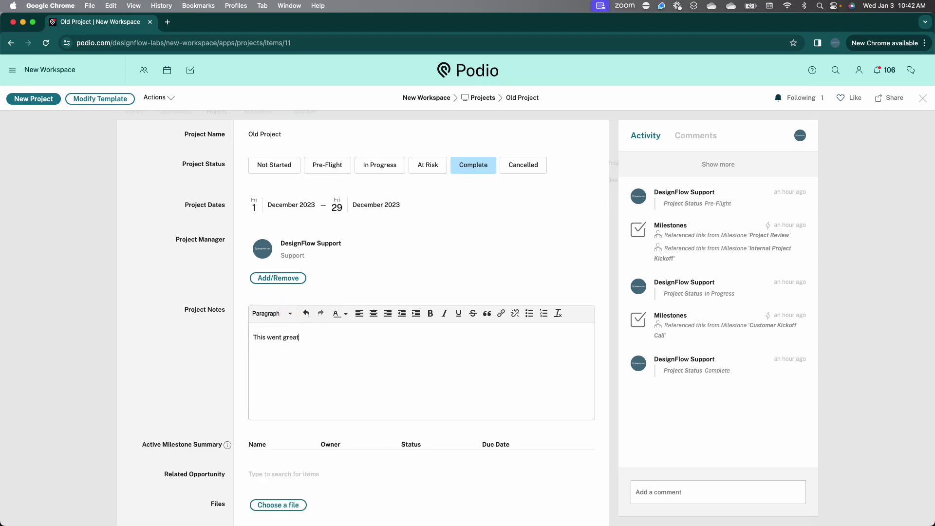
click(178, 354)
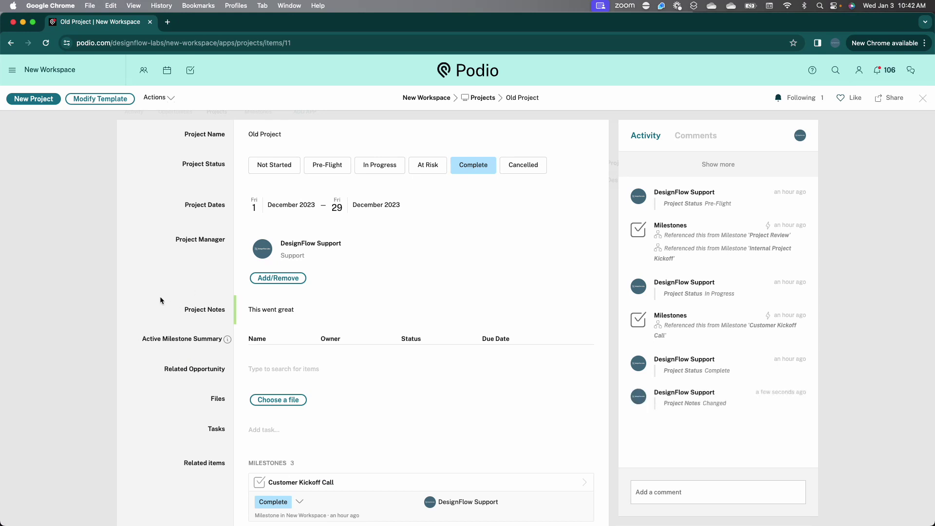
Step: Examine Old Project's remaining fields, including the Active Milestone Summary and the milestones under Related items
scroll(163, 290, down, 1)
scroll(164, 290, down, 1)
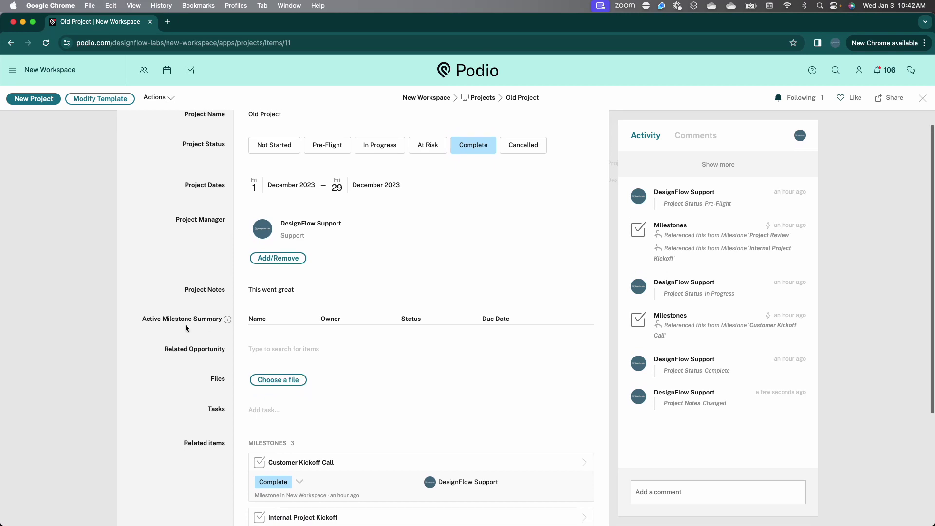
scroll(185, 325, down, 1)
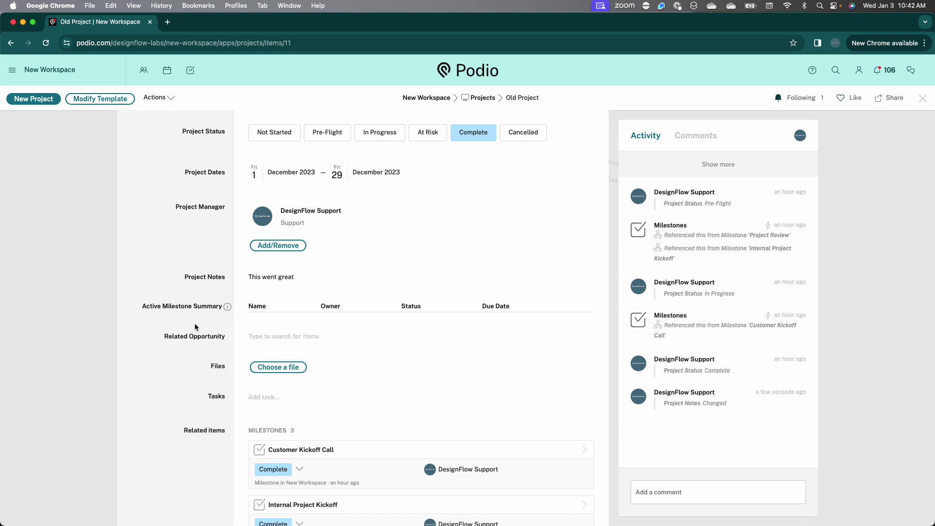
scroll(218, 413, down, 1)
scroll(218, 412, down, 5)
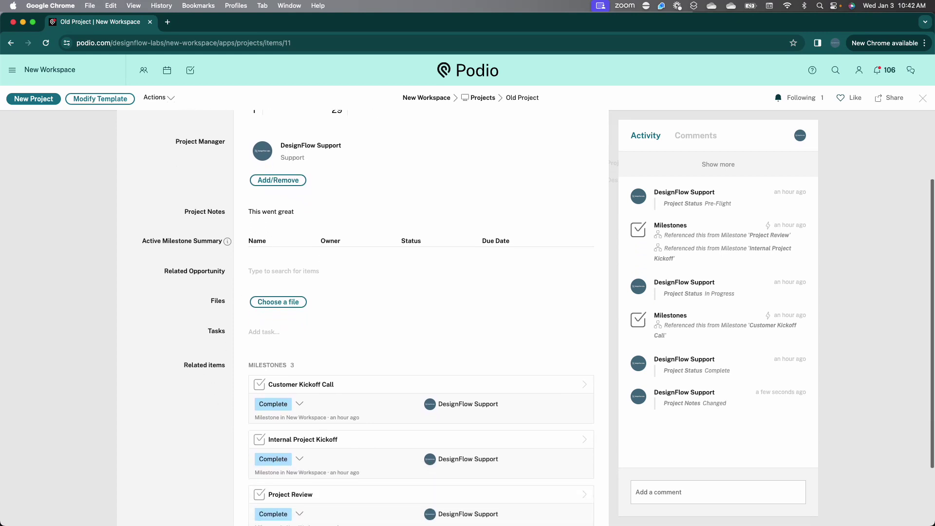
scroll(200, 398, down, 1)
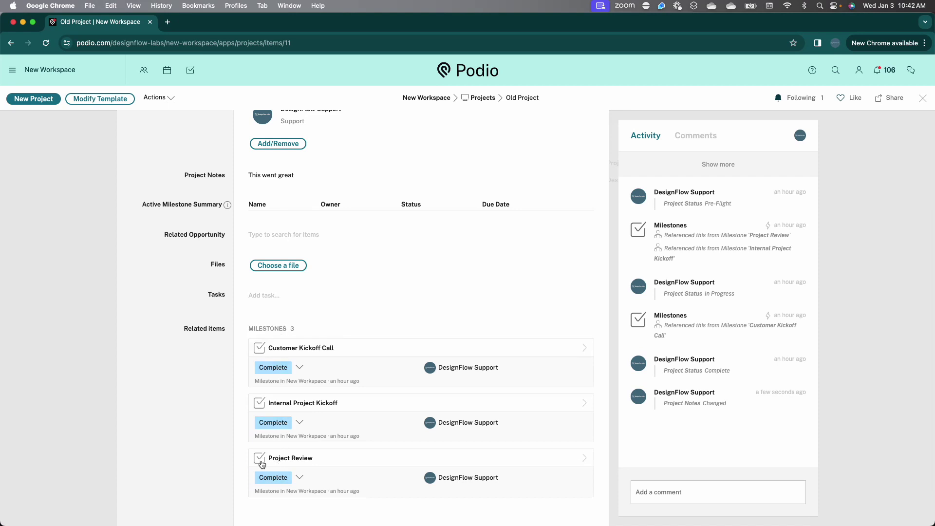
scroll(214, 346, up, 3)
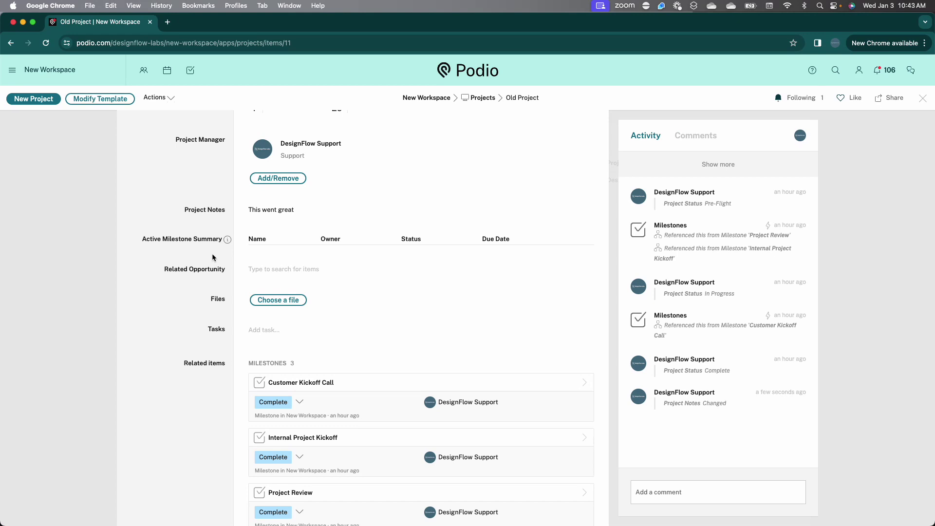
scroll(212, 254, down, 1)
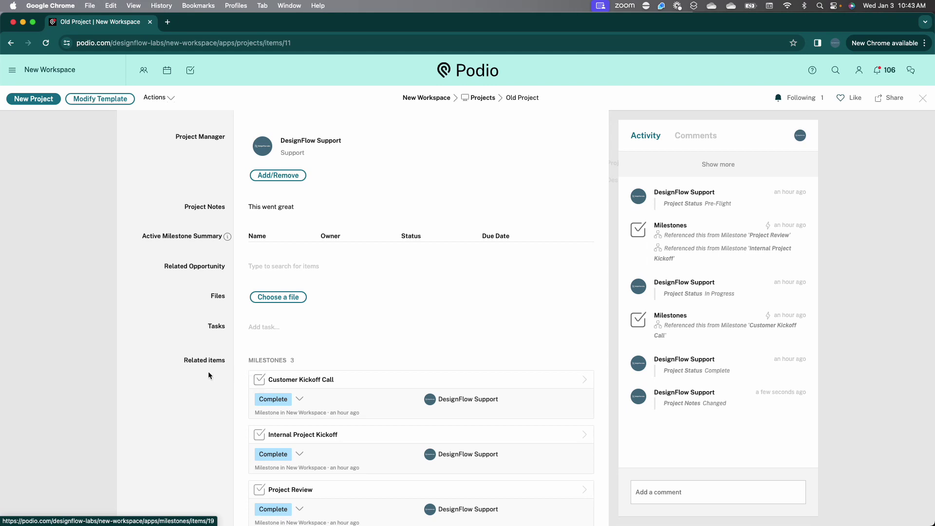
scroll(208, 371, down, 2)
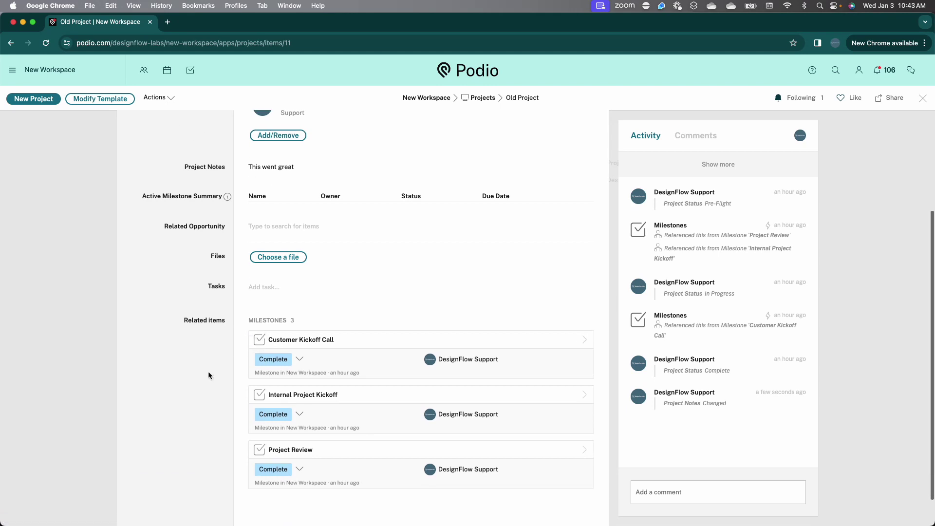
Step: Open Old Project's related milestones as a filtered list in a new browser tab
right_click(261, 323)
click(275, 326)
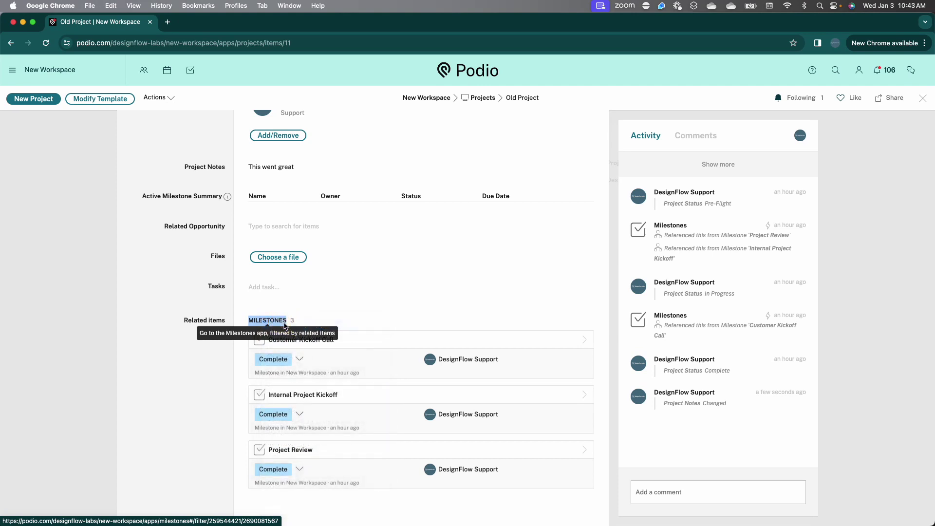
click(228, 21)
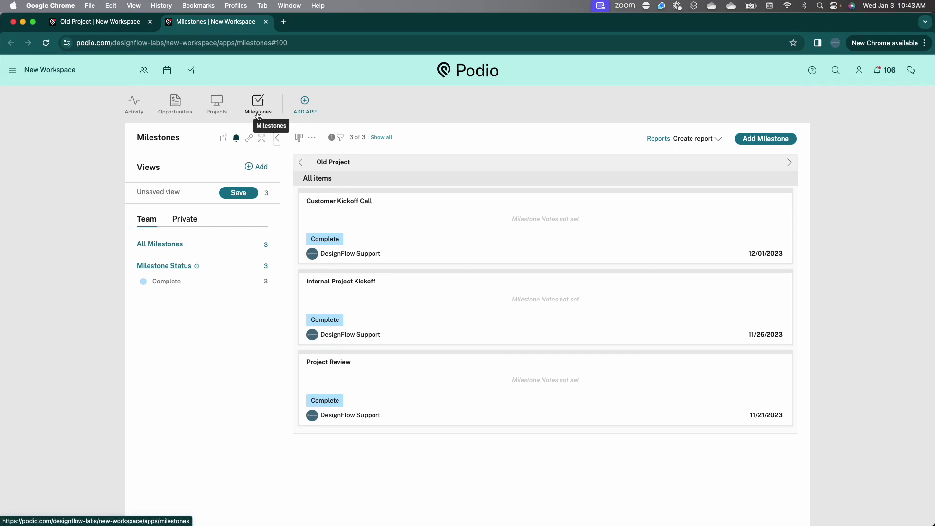
Step: Switch the filtered milestones to the Table layout and back to the Card layout
click(299, 137)
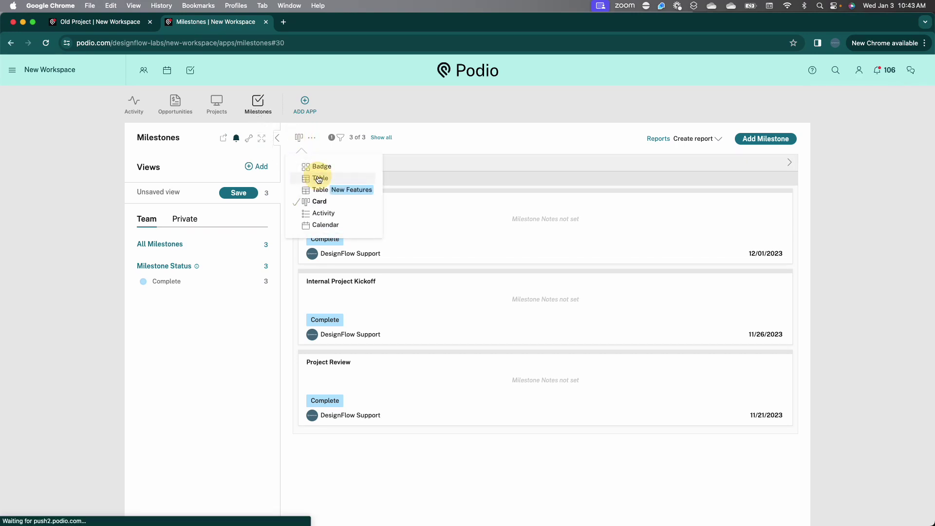
click(317, 175)
click(301, 140)
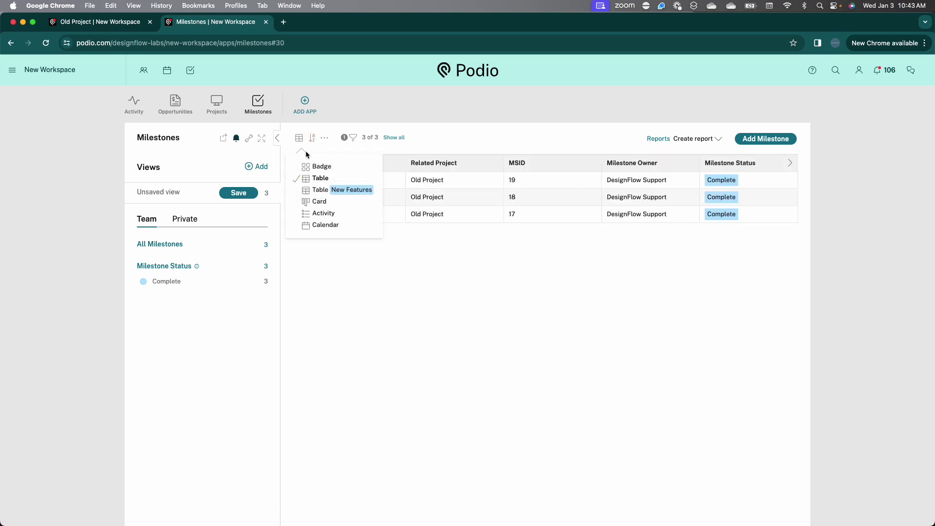
click(315, 201)
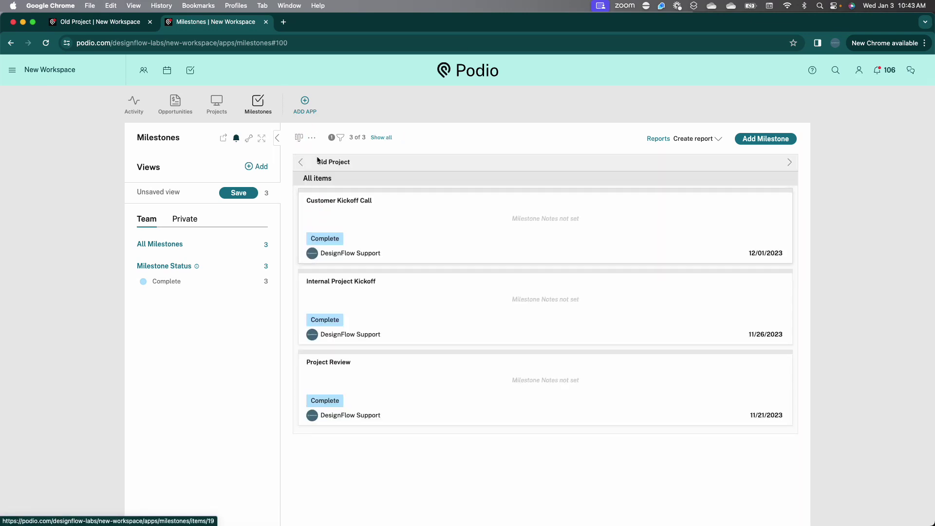
Step: Base the milestone card columns on Milestone Status, with no row grouping
click(312, 137)
click(376, 182)
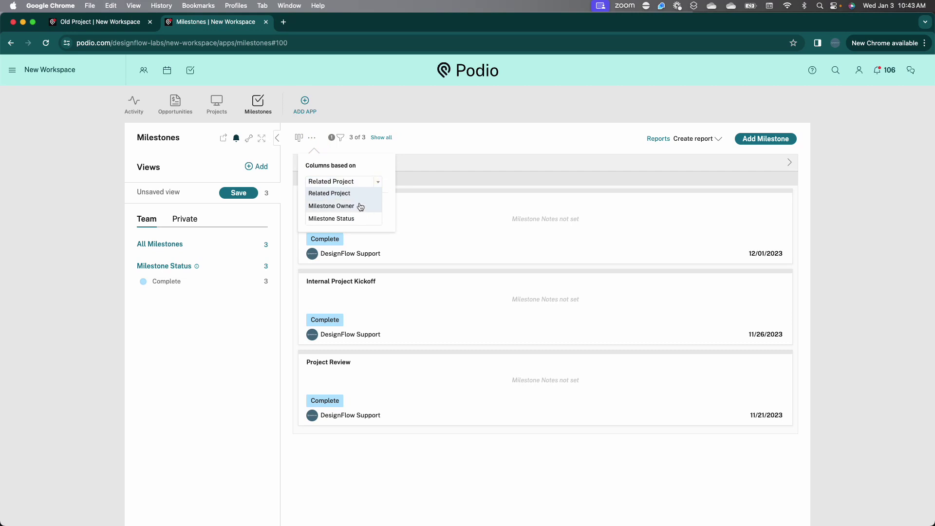
click(357, 218)
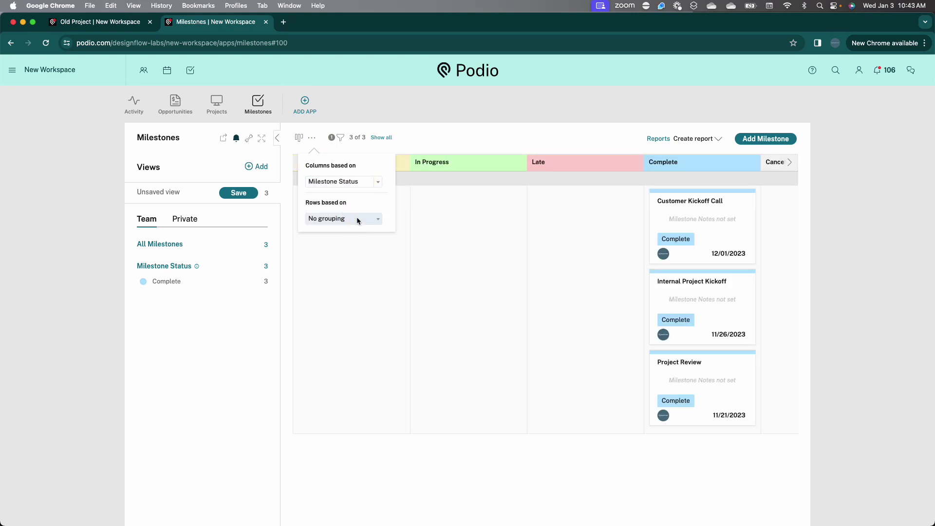
click(548, 131)
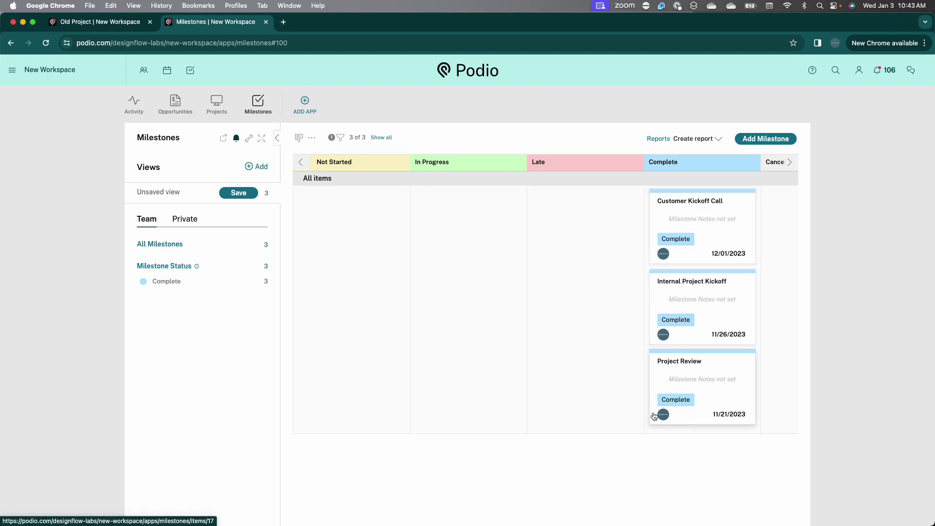
Step: Reopen Old Project from the Projects app and review its fields and related milestones
click(217, 101)
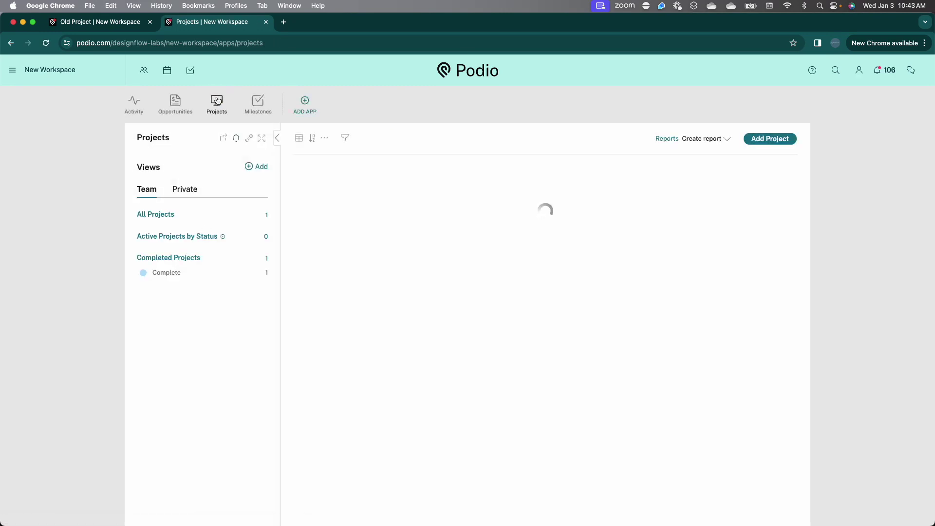
click(369, 183)
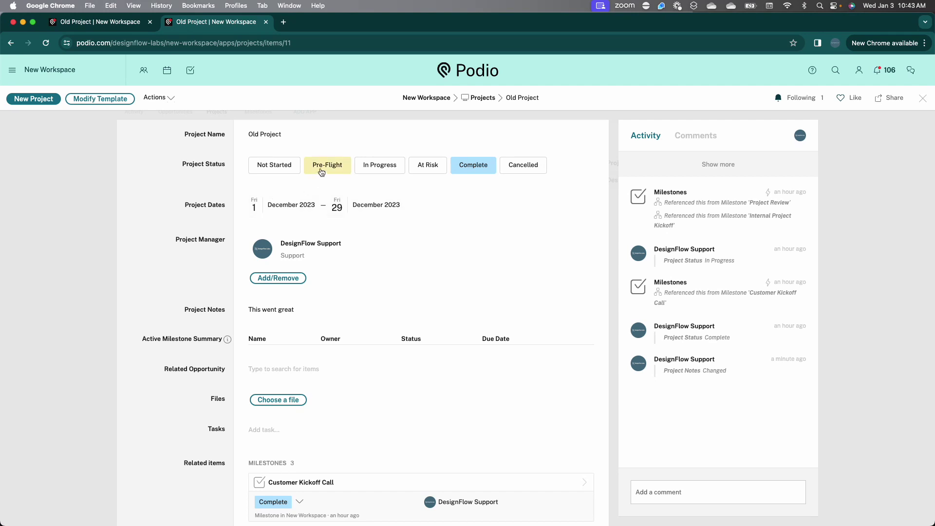
scroll(188, 286, down, 3)
scroll(187, 288, down, 2)
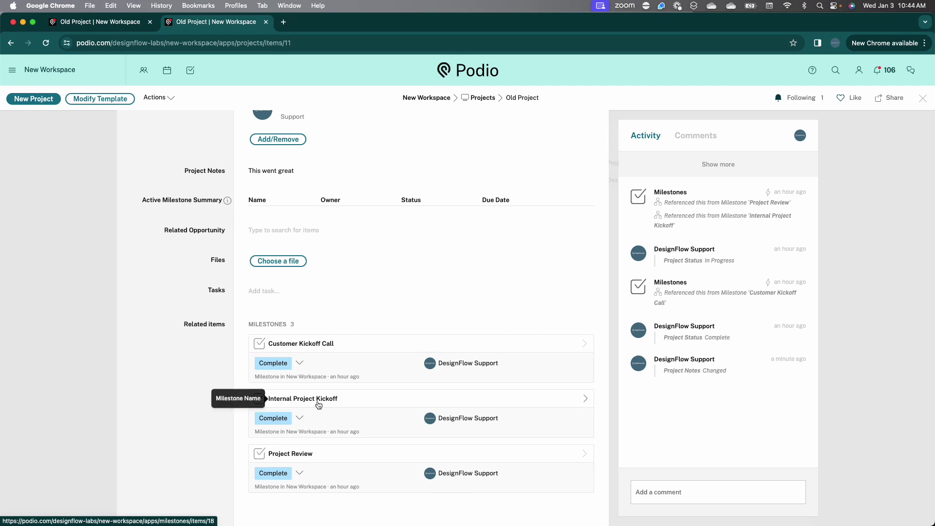
scroll(236, 417, up, 5)
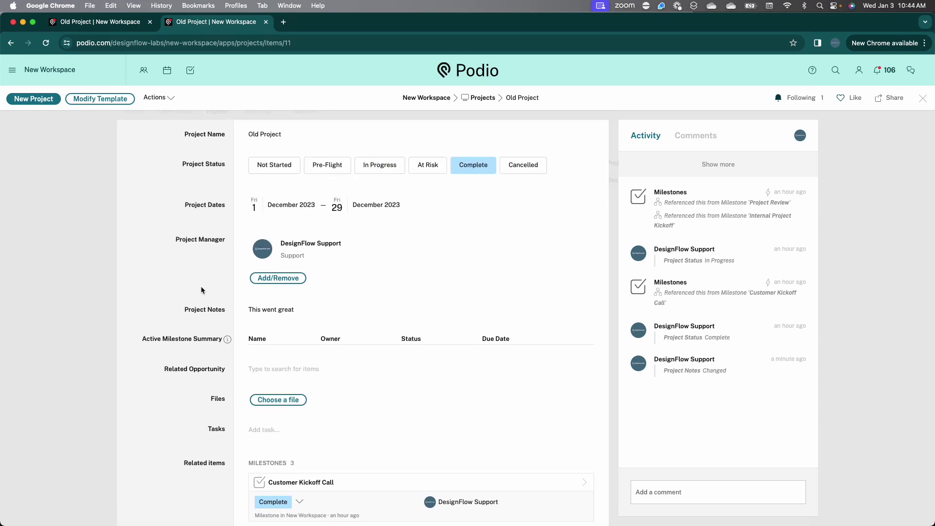
scroll(201, 290, down, 3)
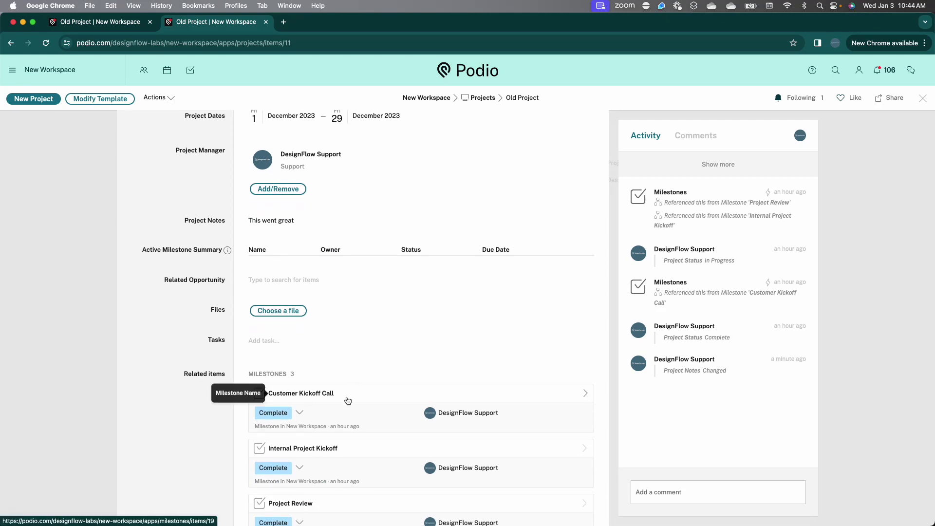
scroll(249, 314, up, 3)
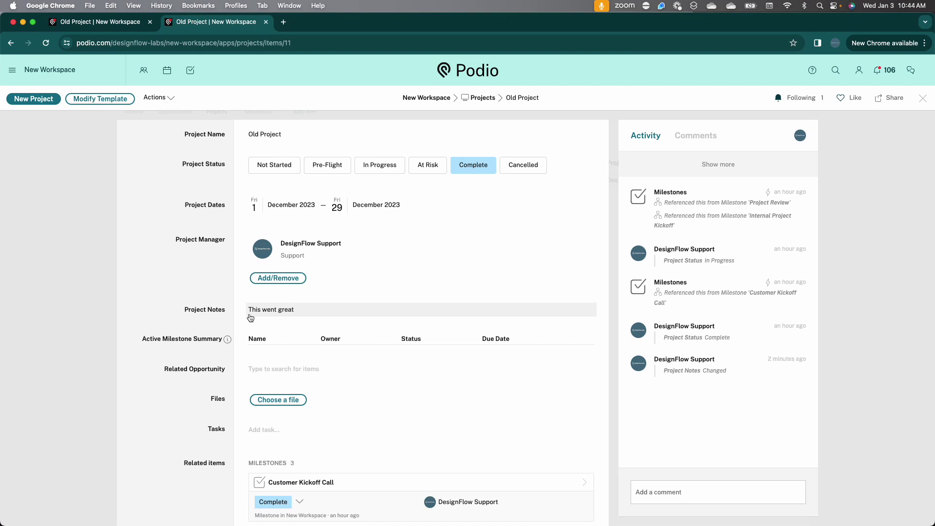
scroll(203, 373, down, 5)
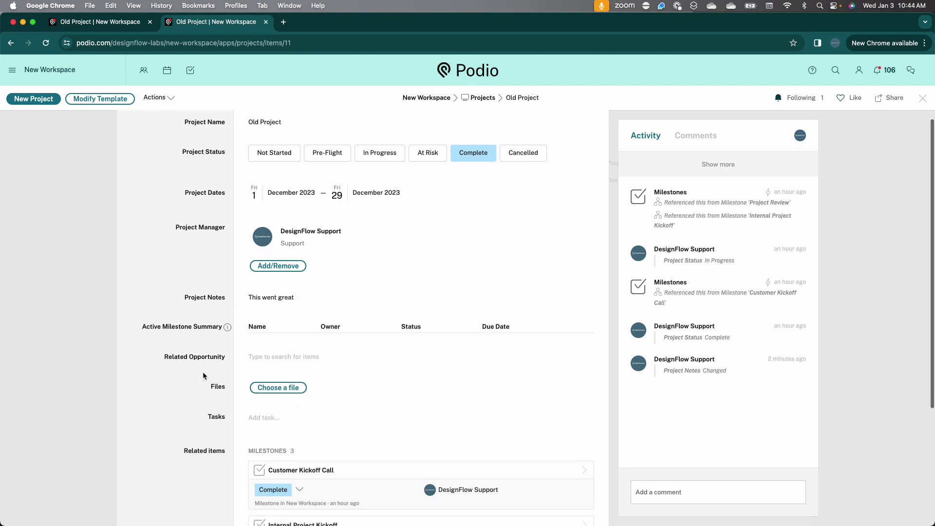
scroll(203, 373, up, 5)
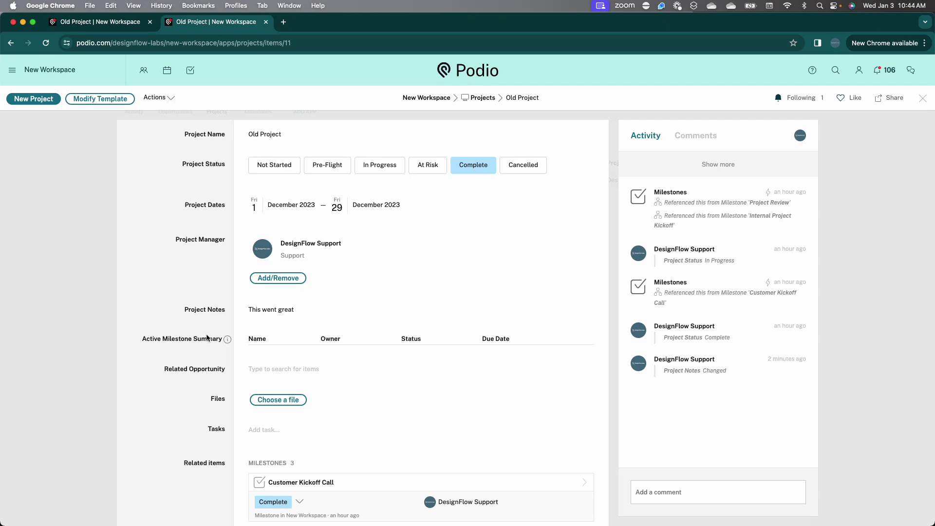
Step: Close Old Project and start a new item in the Opportunities app with the opportunity name "Opp 2"
click(922, 106)
click(138, 98)
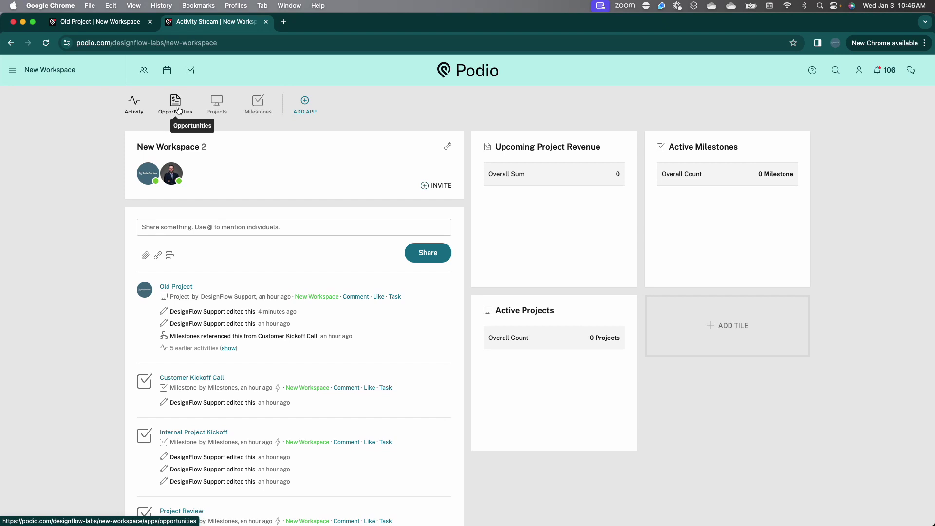
click(177, 105)
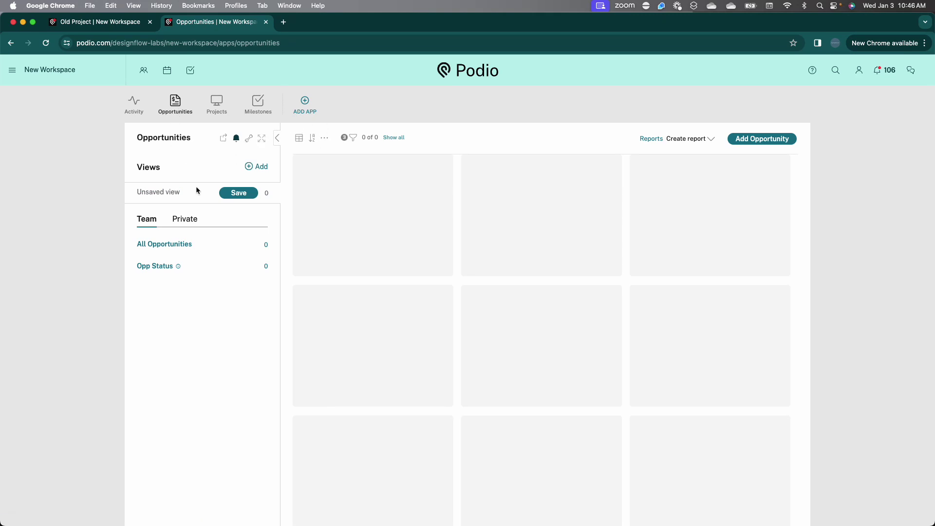
click(749, 139)
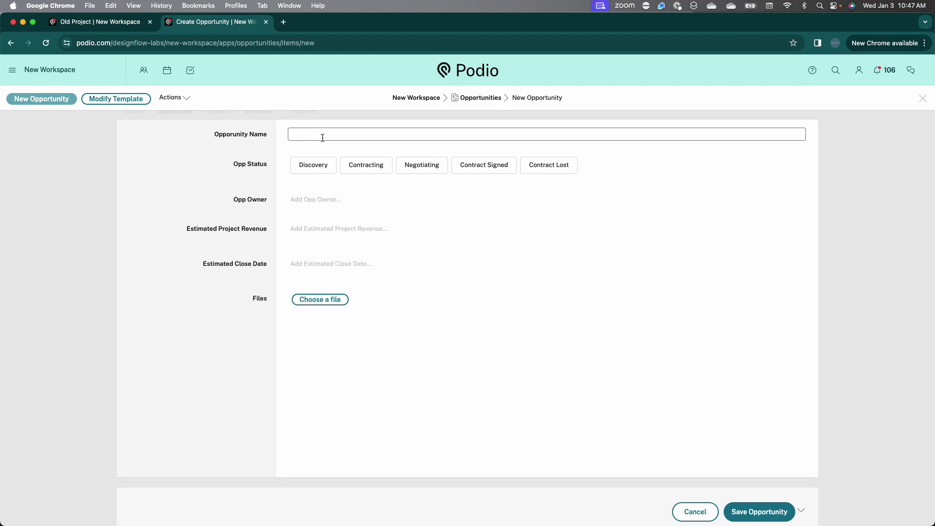
text(P)
key(BackSpace)
text(Opp 1)
key(BackSpace)
text(2)
Step: Assign the individual workspace member, rather than DesignFlow Support, as the Opp Owner of Opp 2
click(298, 202)
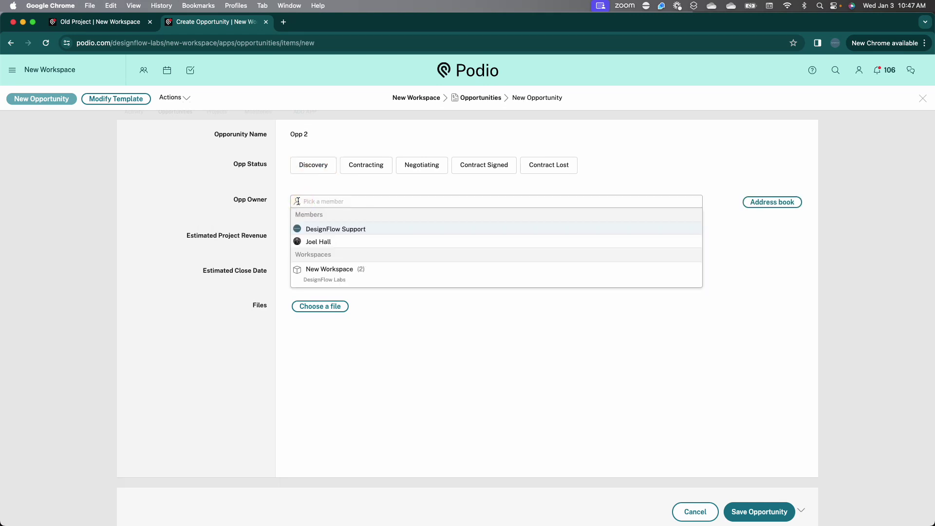
click(320, 242)
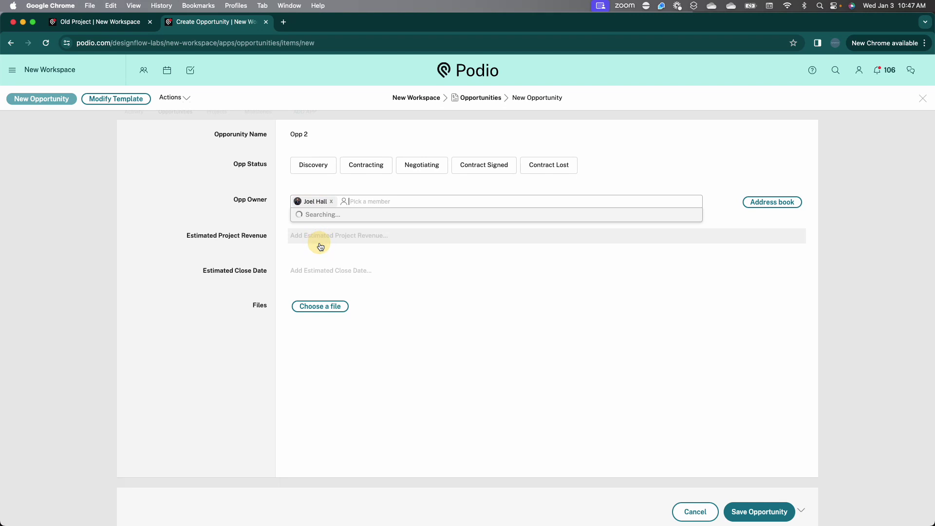
click(225, 226)
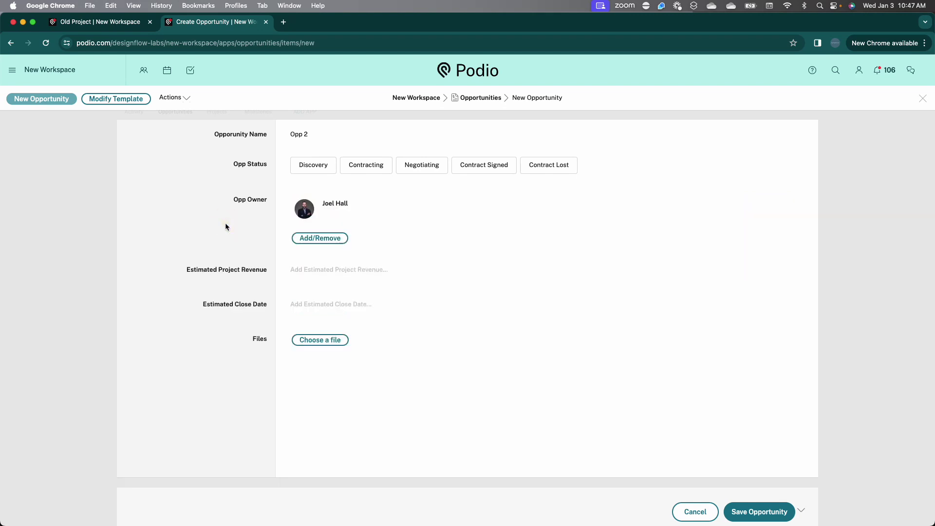
Step: Set Opp 2's Estimated Project Revenue to 25000 and Estimated Close Date to 01/31/2024, and save the opportunity
click(318, 268)
text(25000)
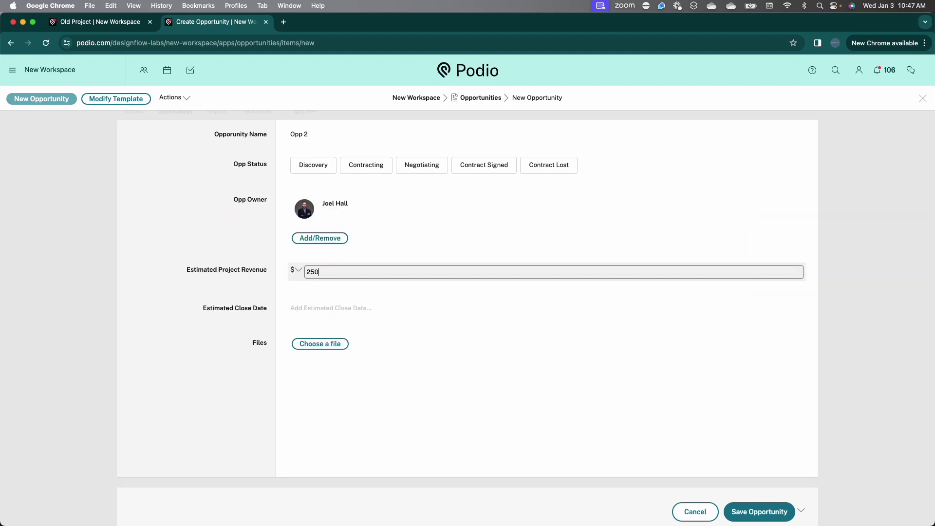
click(247, 288)
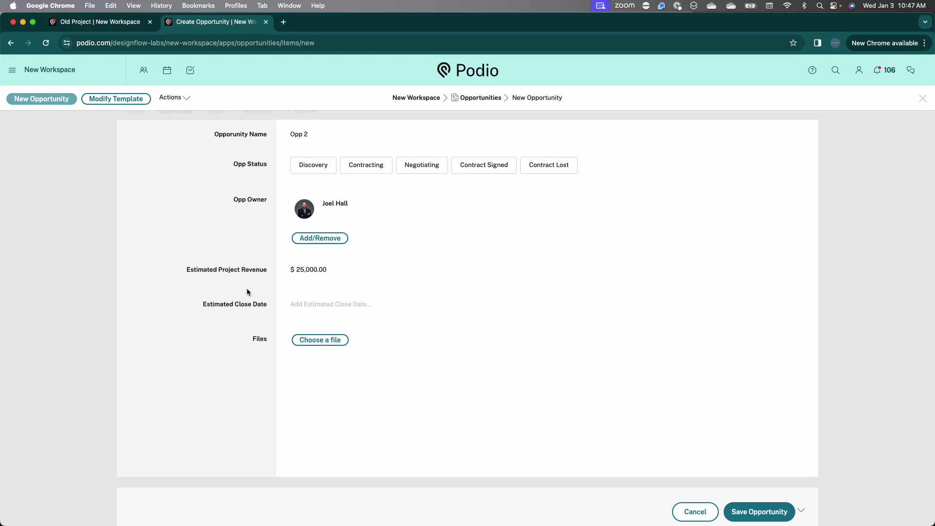
click(309, 304)
click(350, 414)
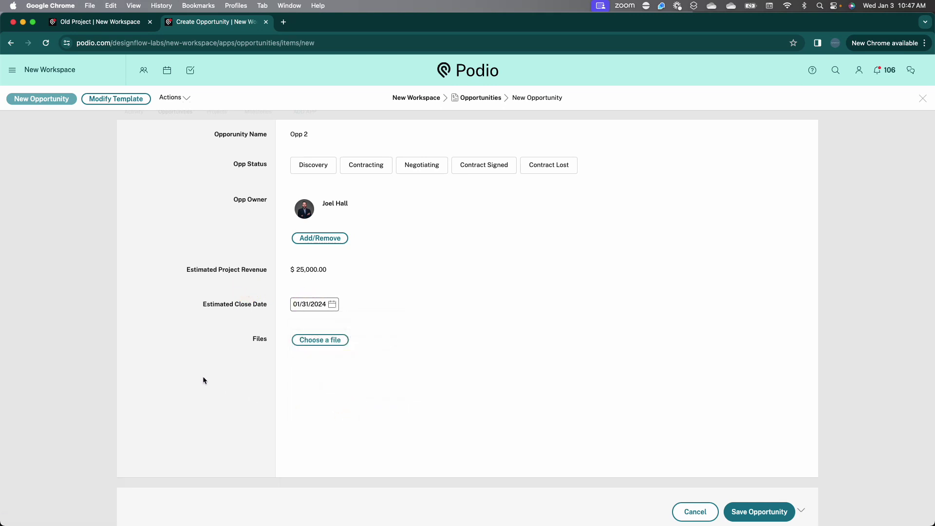
click(739, 510)
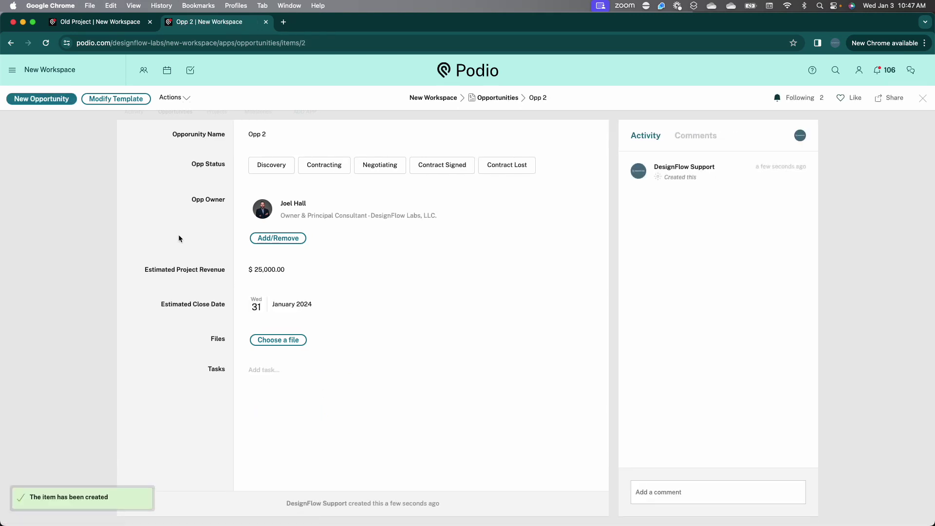
Step: Set Opp 2's Opp Status to Discovery and return to the workspace's Activity page
click(271, 165)
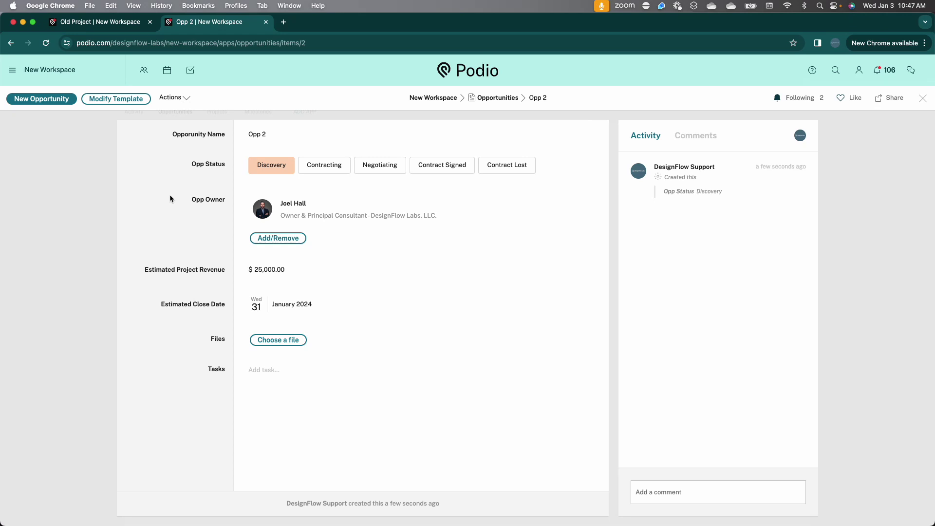
click(922, 99)
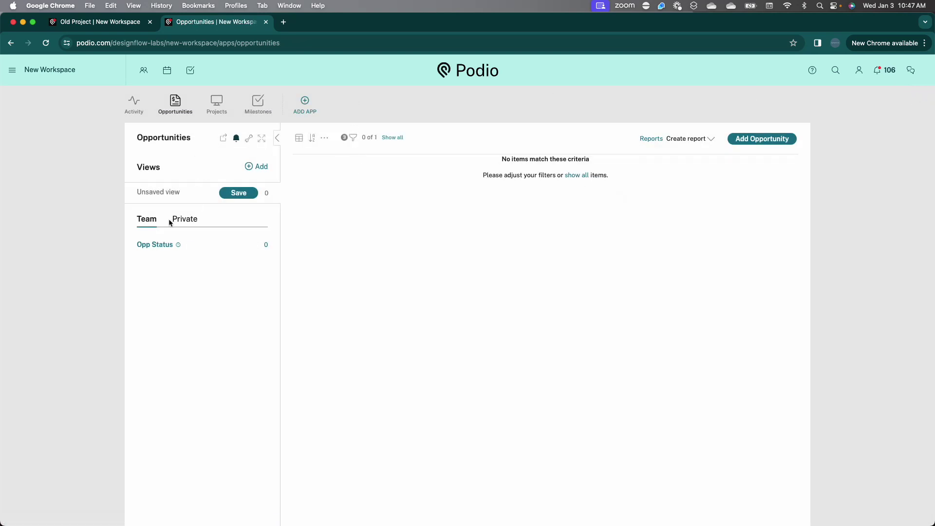
click(138, 100)
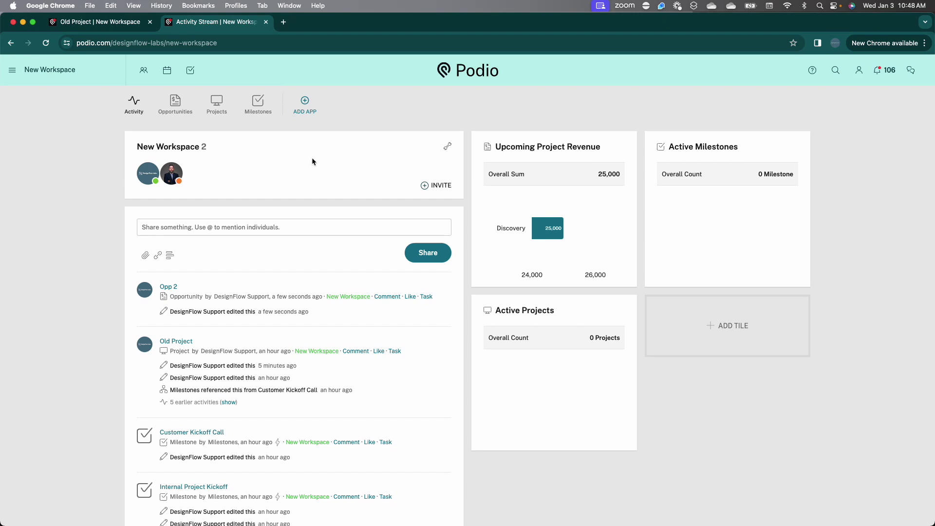
Step: Create an Opportunities report that calculates the sum of Estimated Project Revenue per Estimated Close Date
click(179, 101)
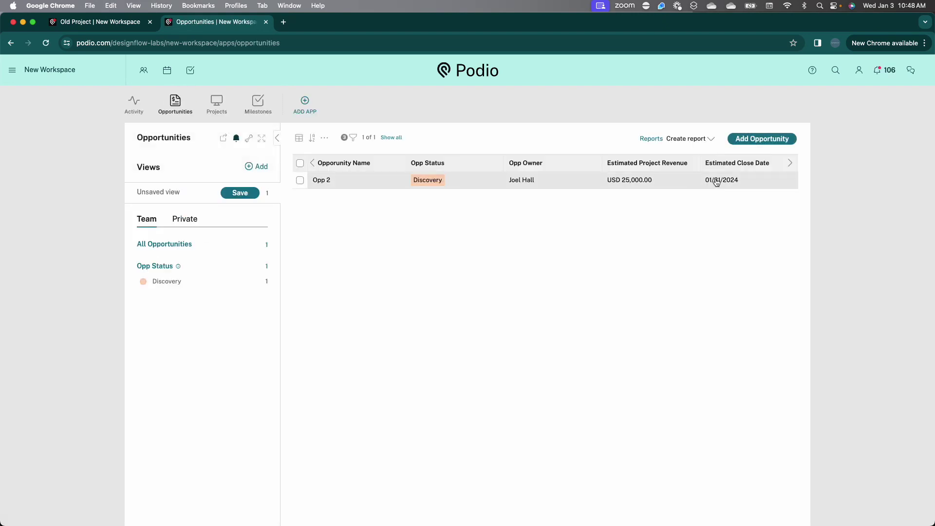
click(691, 140)
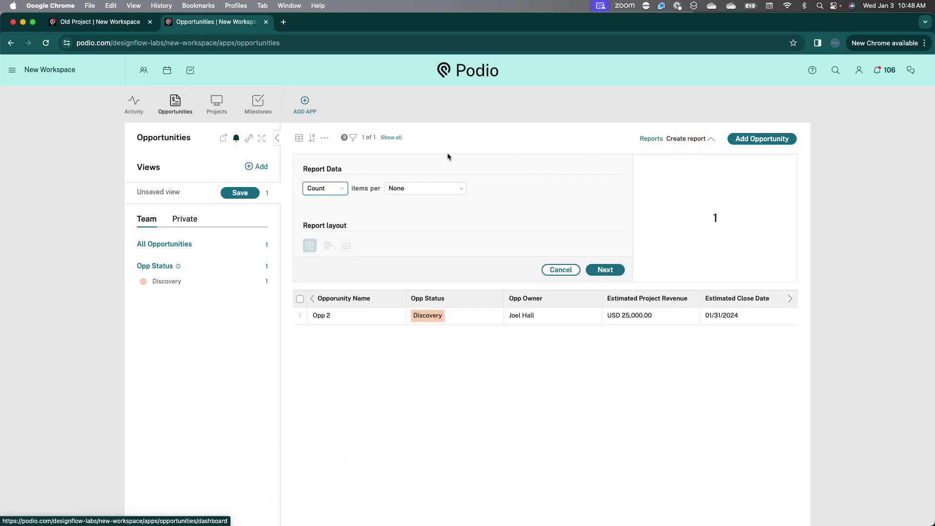
click(328, 191)
click(325, 197)
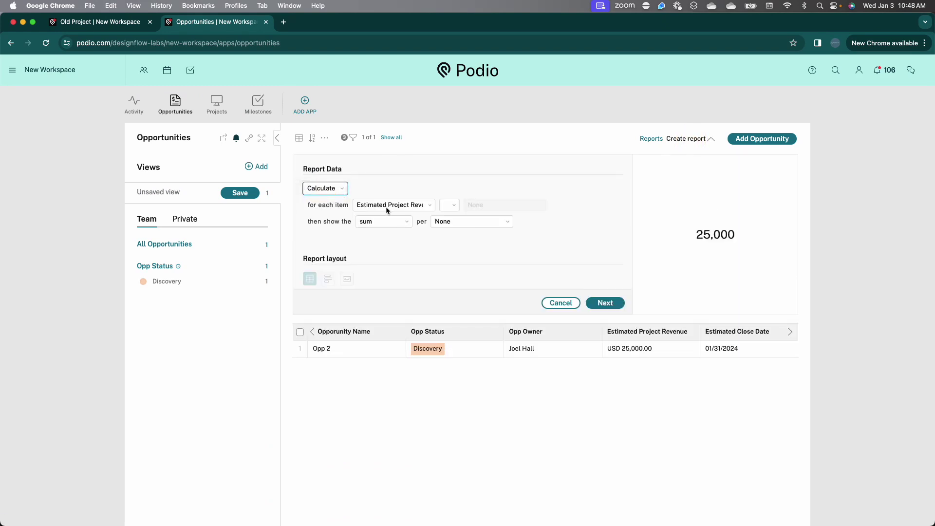
click(383, 220)
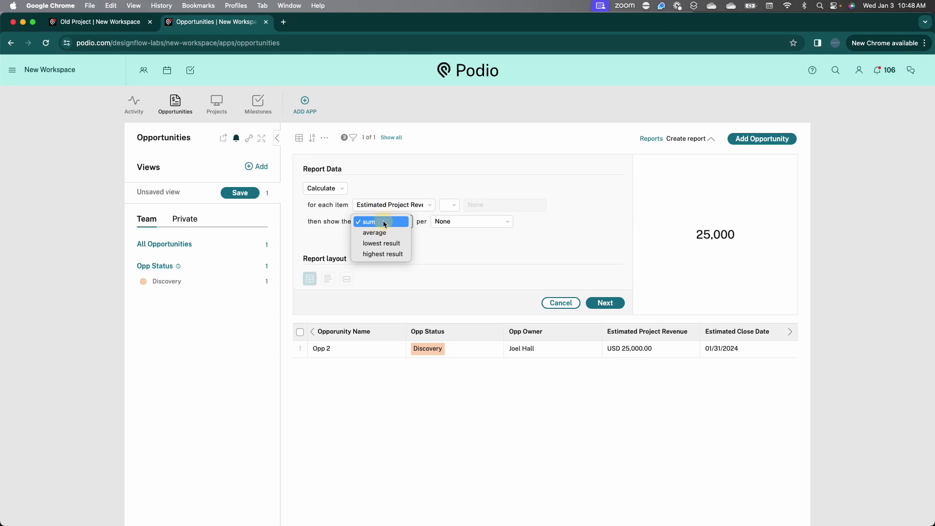
click(463, 223)
click(477, 318)
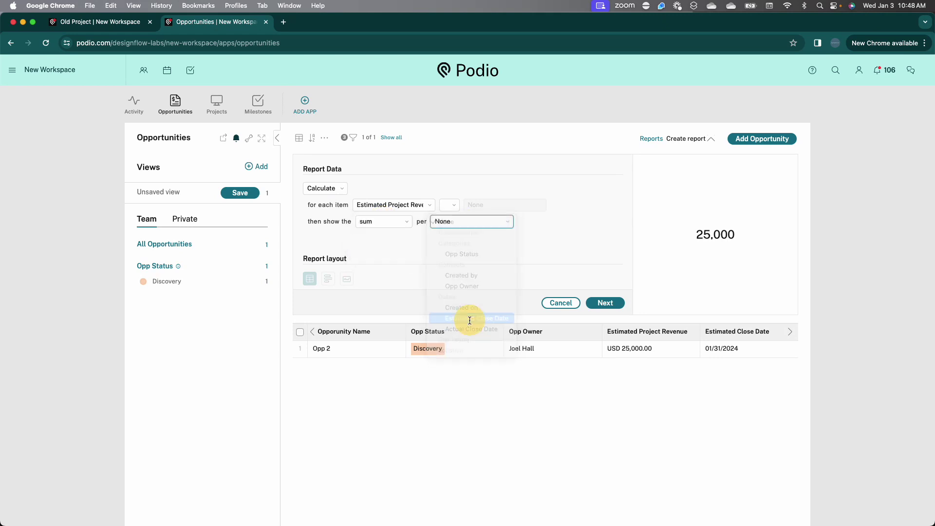
Step: Lay out the revenue report as a line chart with a Monthly interval
click(346, 280)
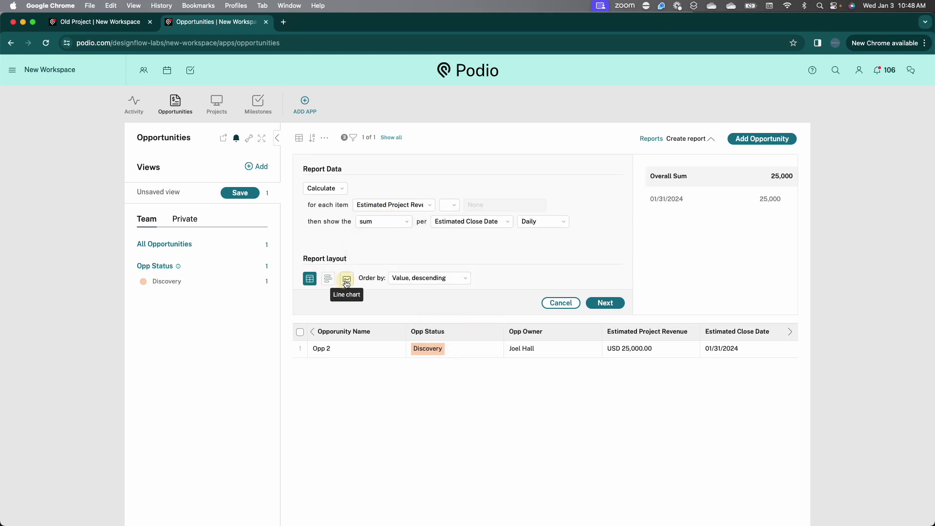
click(555, 222)
click(545, 253)
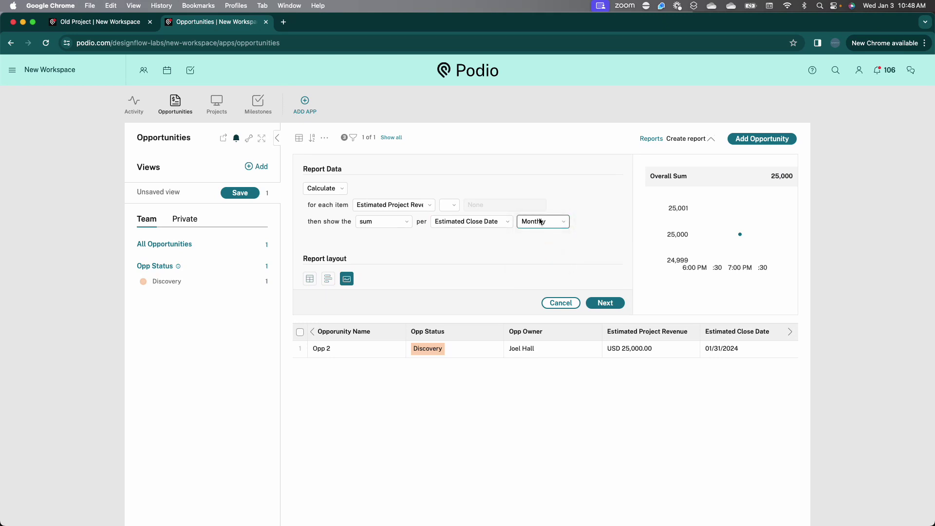
Step: Title the line chart report "Revenue by Month" and save it as a tile on the workspace's Activity page
click(605, 303)
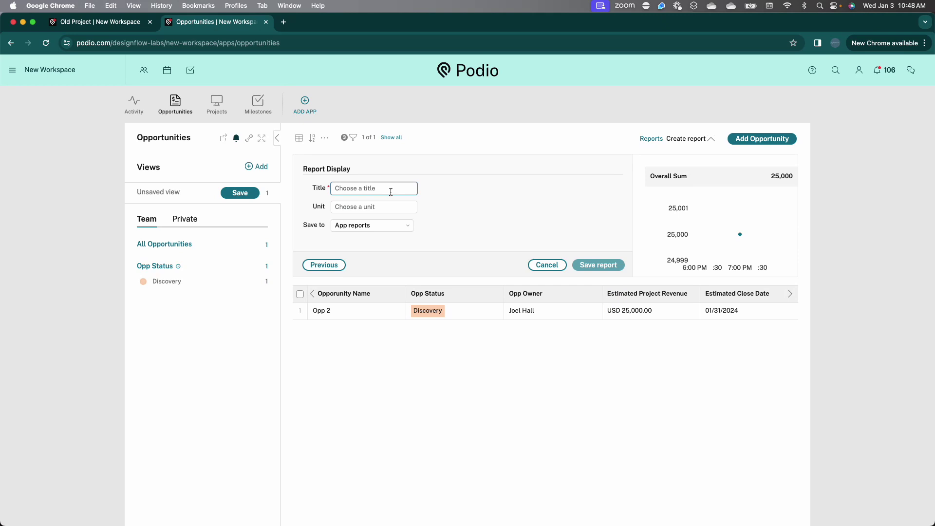
text(Reveue)
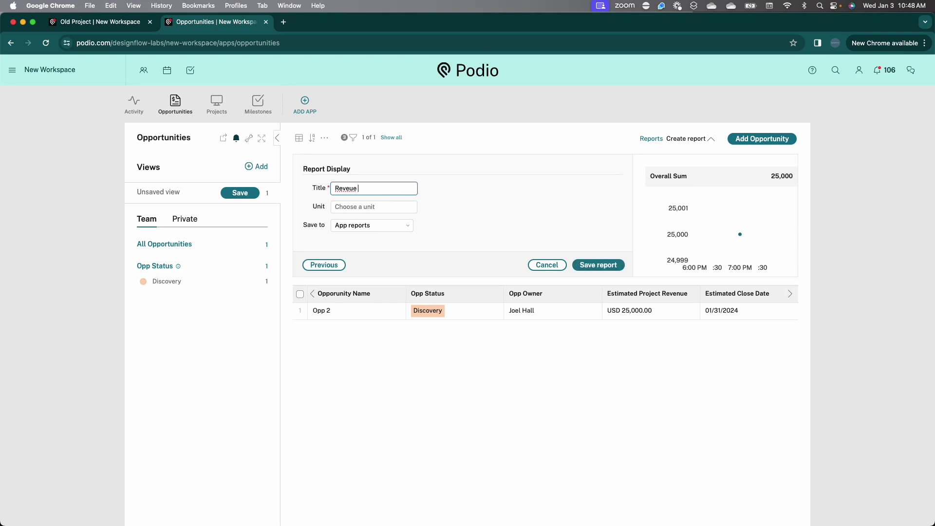
right_click(345, 188)
click(366, 191)
text(by Month)
click(385, 226)
click(380, 247)
click(593, 266)
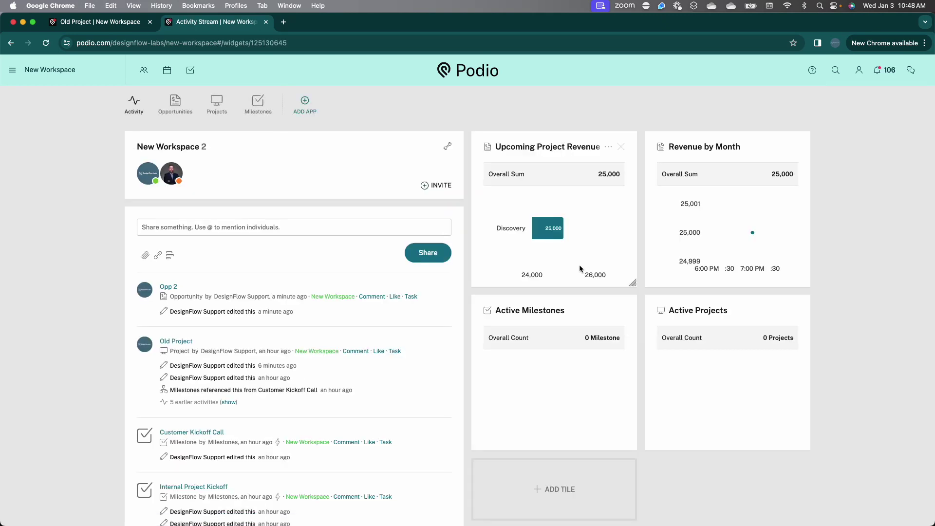
Step: Move the Revenue by Month tile to the first place, widened across both tile columns, and remove it from the workspace
drag(686, 138, 528, 163)
drag(632, 282, 808, 296)
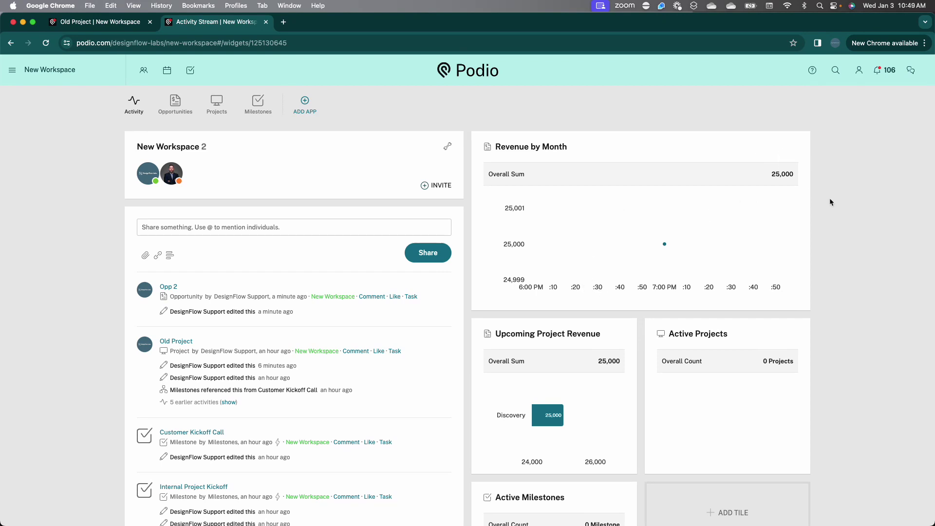
click(795, 151)
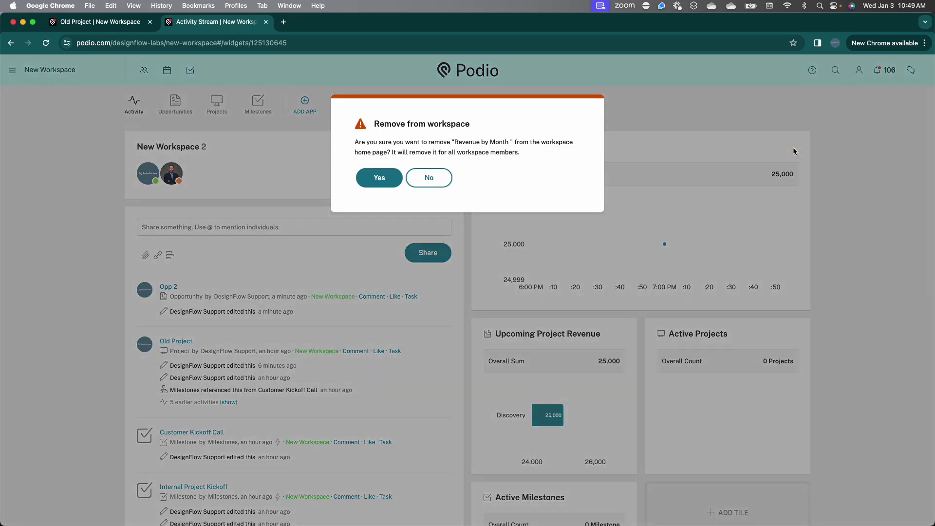
click(380, 179)
Step: Create a new Opportunities report counting items per Estimated Close Date with a Monthly interval, shown as a line chart
click(176, 102)
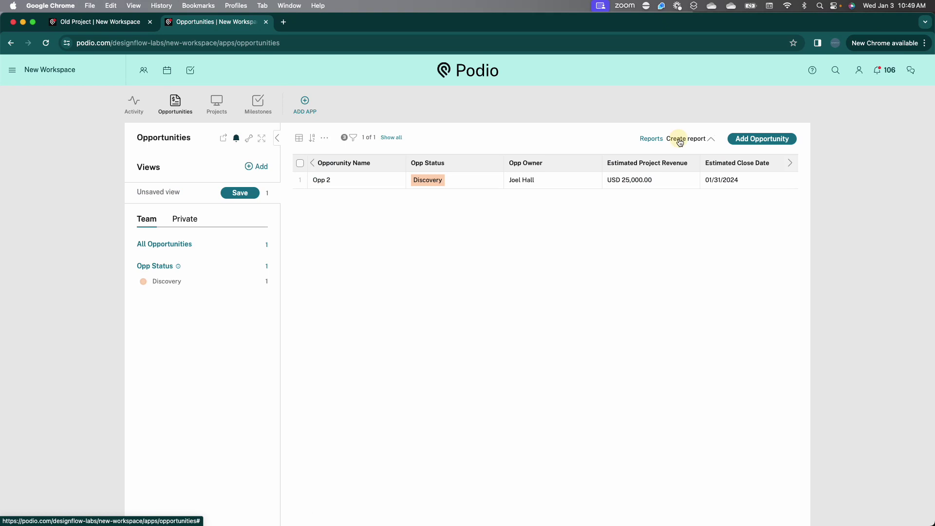
click(679, 139)
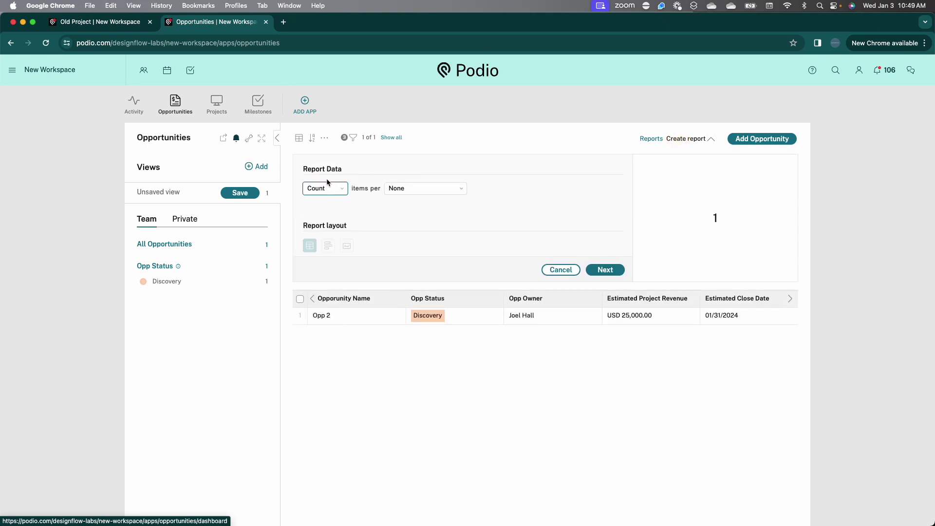
click(397, 189)
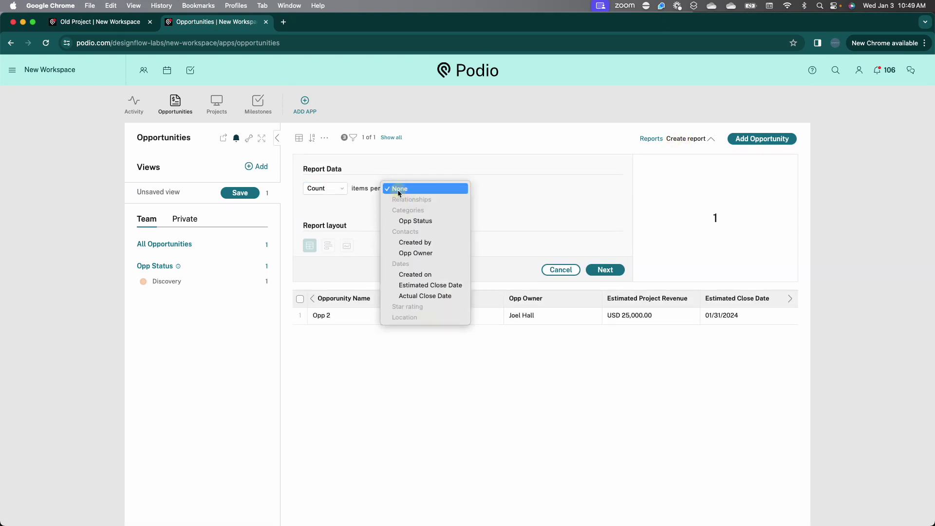
click(429, 288)
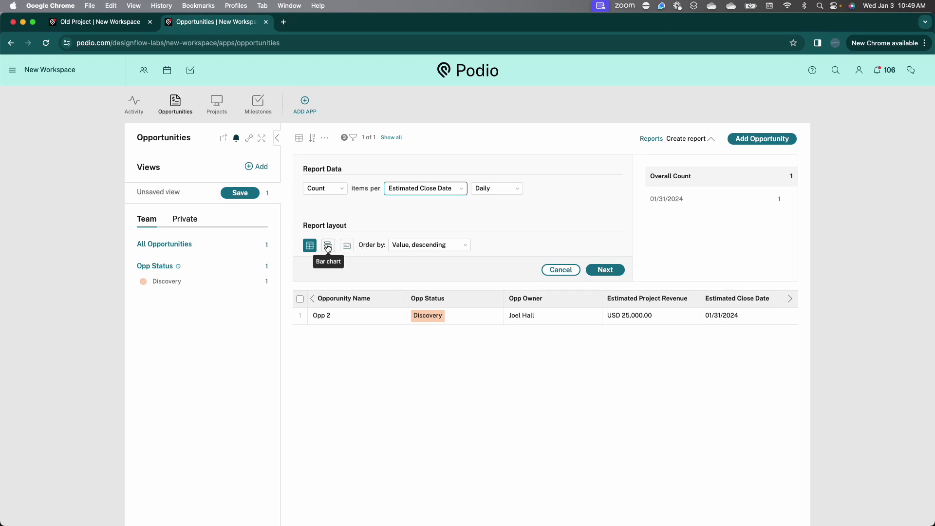
click(347, 245)
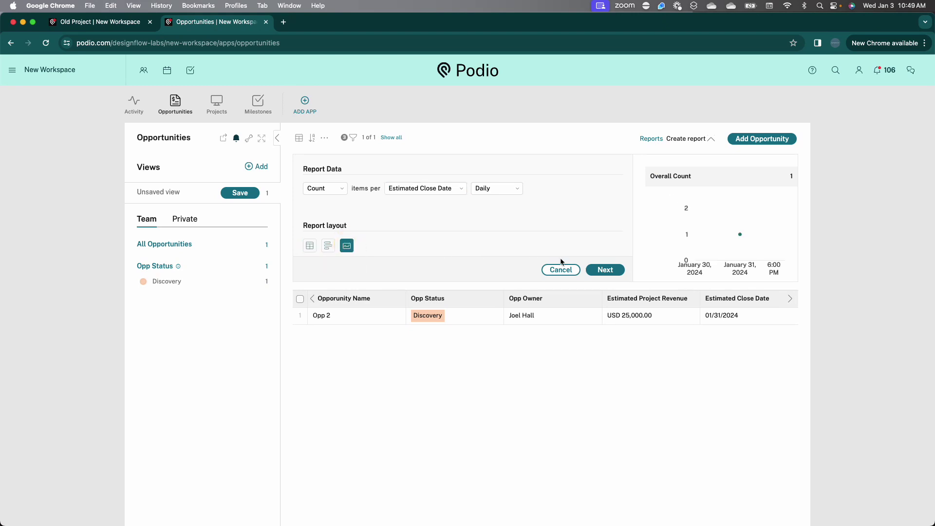
click(493, 188)
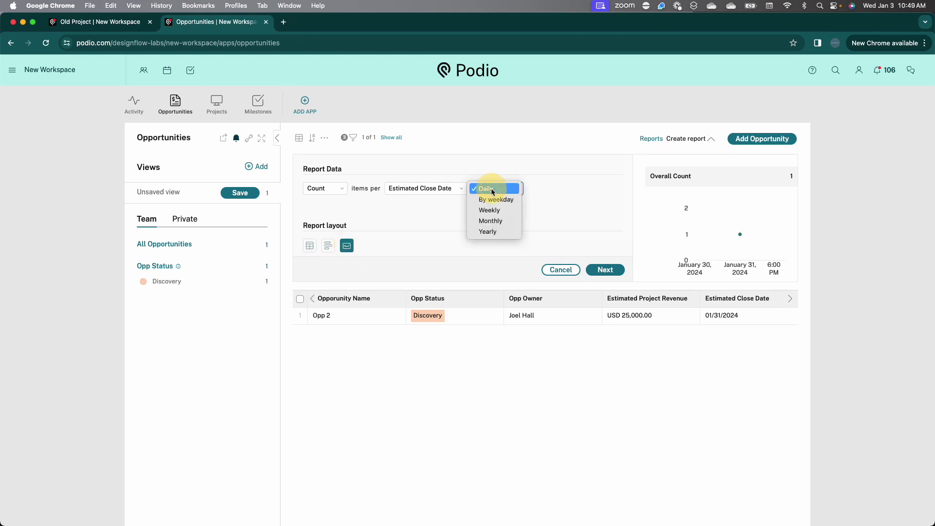
click(489, 225)
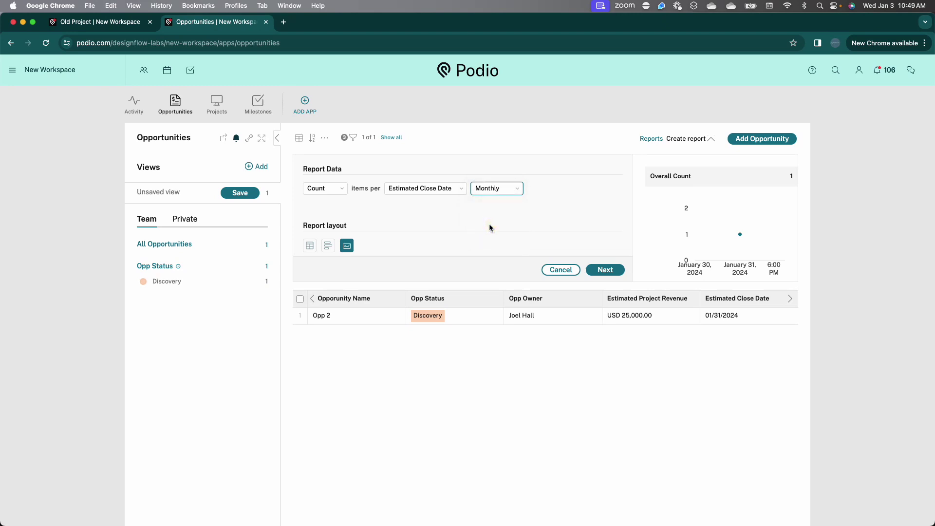
Step: Try the Weekly interval for the Estimated Close Date grouping and switch back to Monthly
click(504, 191)
click(502, 178)
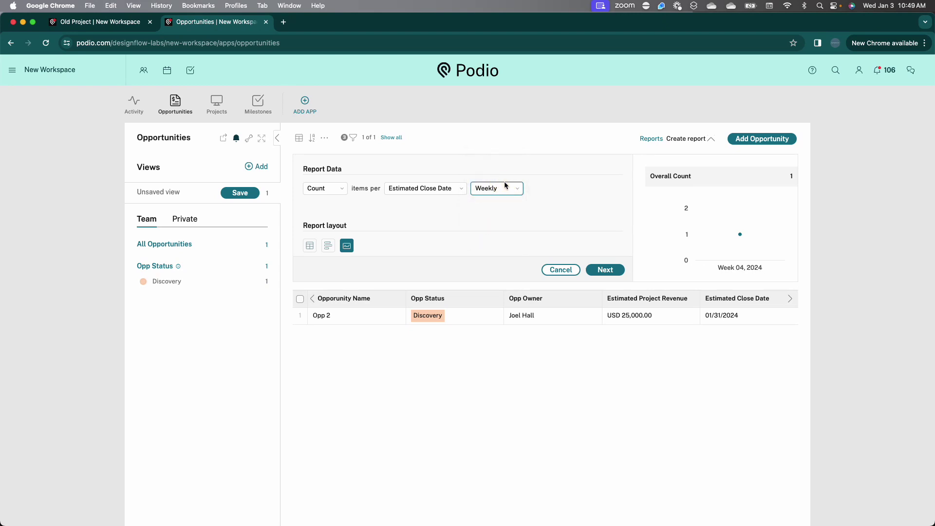
click(509, 194)
click(506, 201)
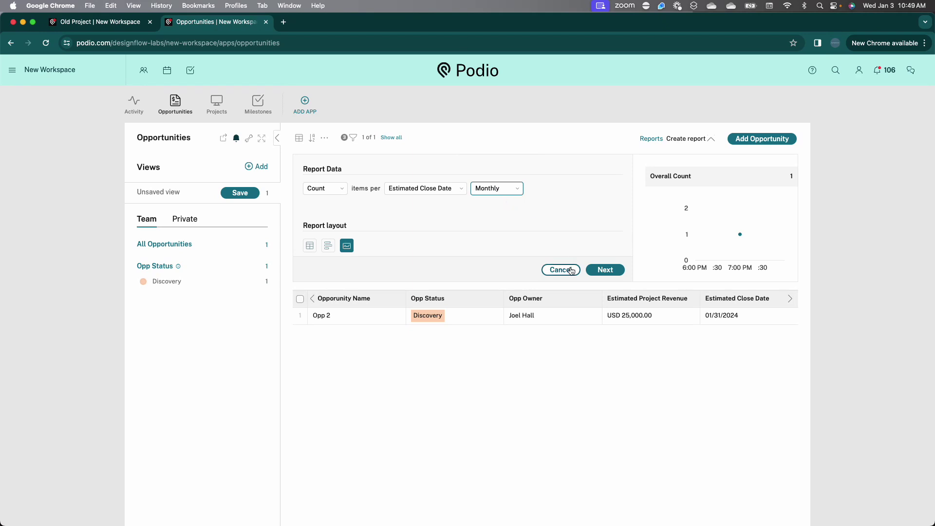
Step: Change the report to a bar chart that calculates the sum of Estimated Project Revenue instead of counting items
click(328, 245)
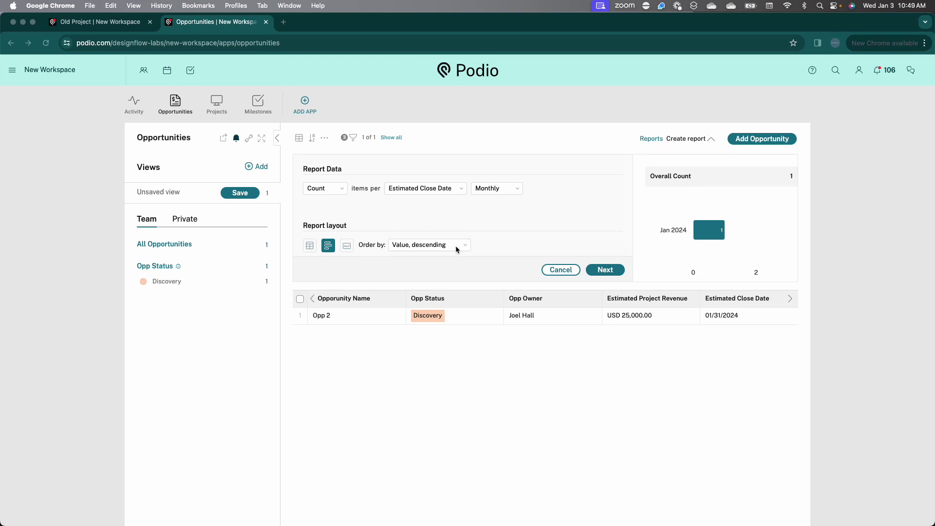
click(319, 193)
click(329, 190)
click(327, 198)
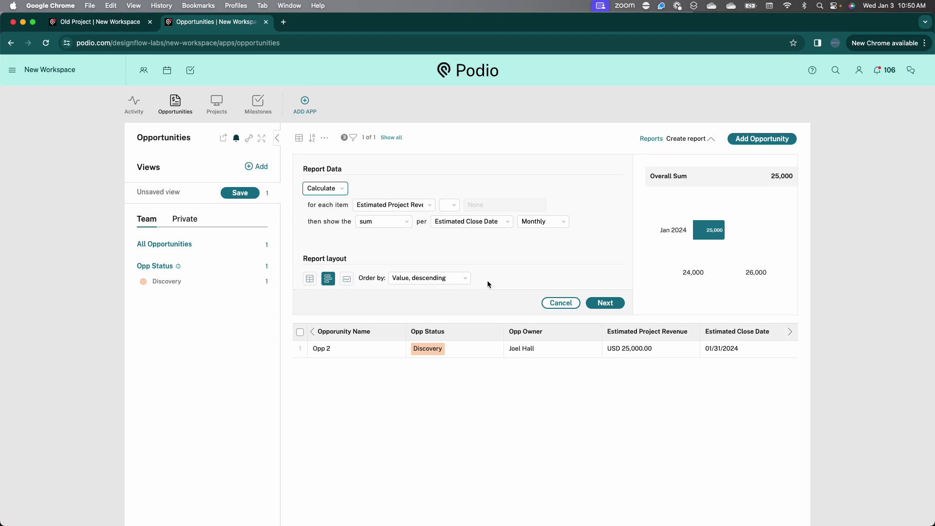
Step: Title the bar chart report "Upcoming Revenue/Month" and save it as a tile on the workspace's Activity page
click(605, 303)
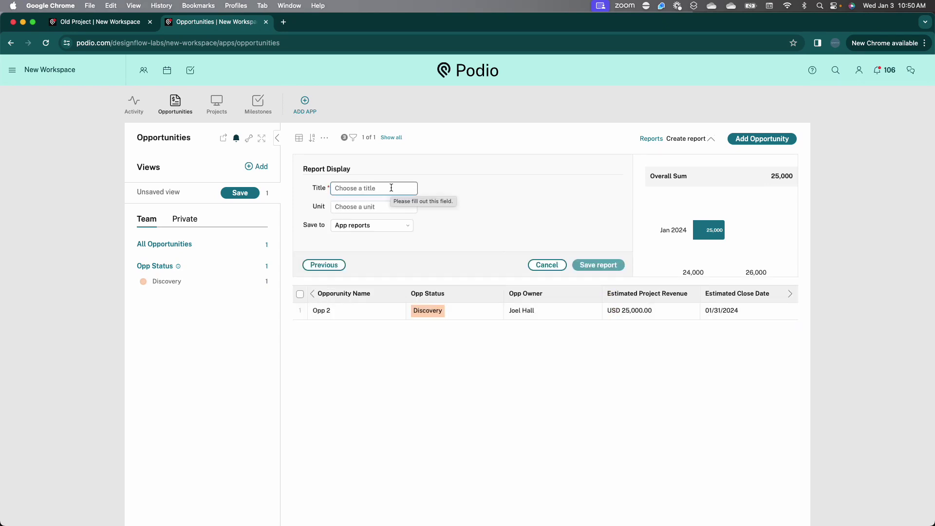
text(Open)
key(BackSpace)
key(BackSpace)
key(BackSpace)
key(BackSpace)
key(BackSpace)
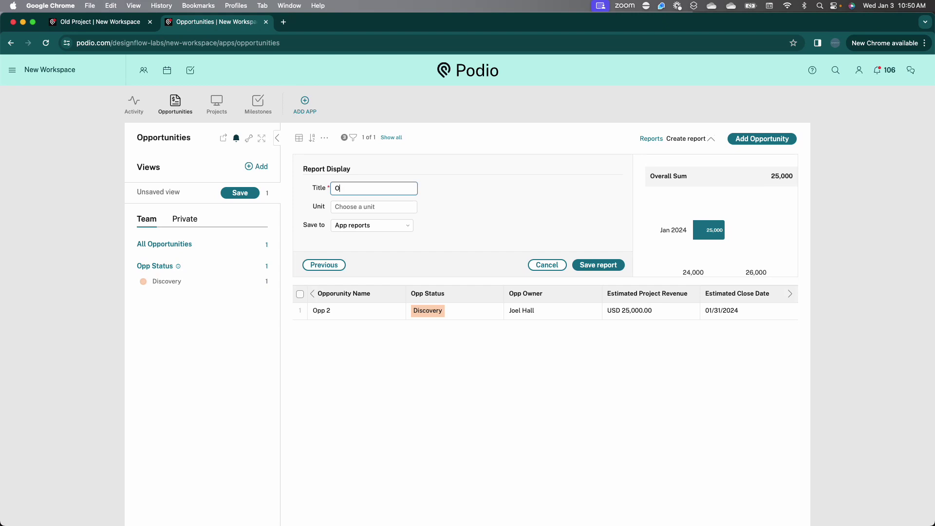
text(Upcoming Revenue /Month)
click(400, 225)
click(385, 247)
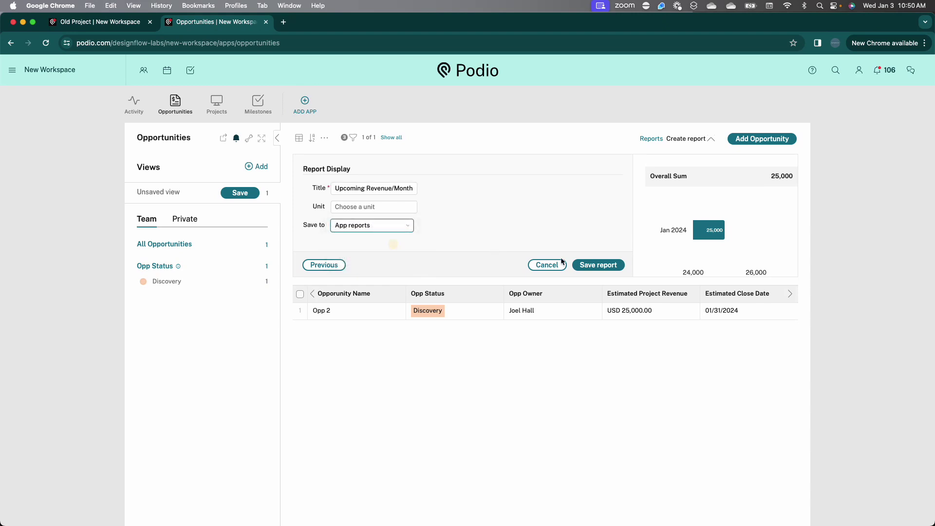
click(597, 265)
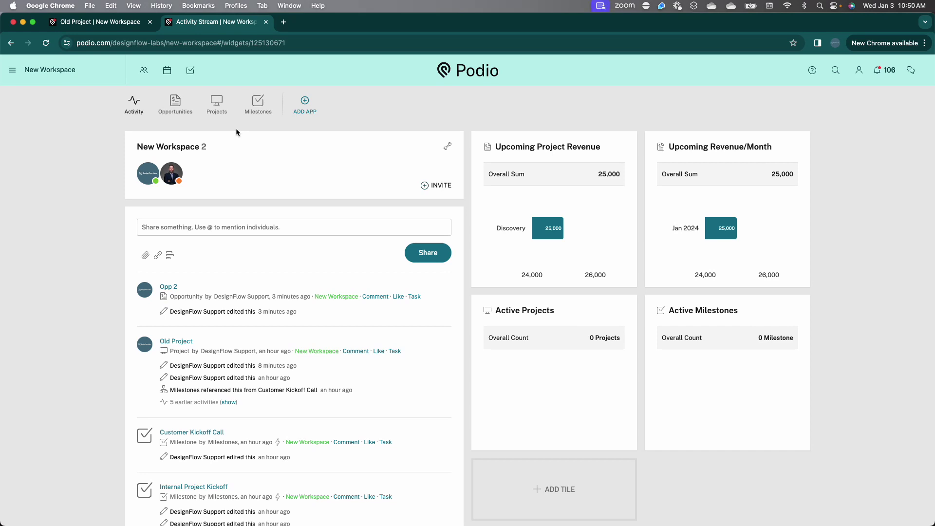
Step: Review the Discovery opportunity behind the Upcoming Project Revenue tile by viewing the details of Opp 2
click(541, 236)
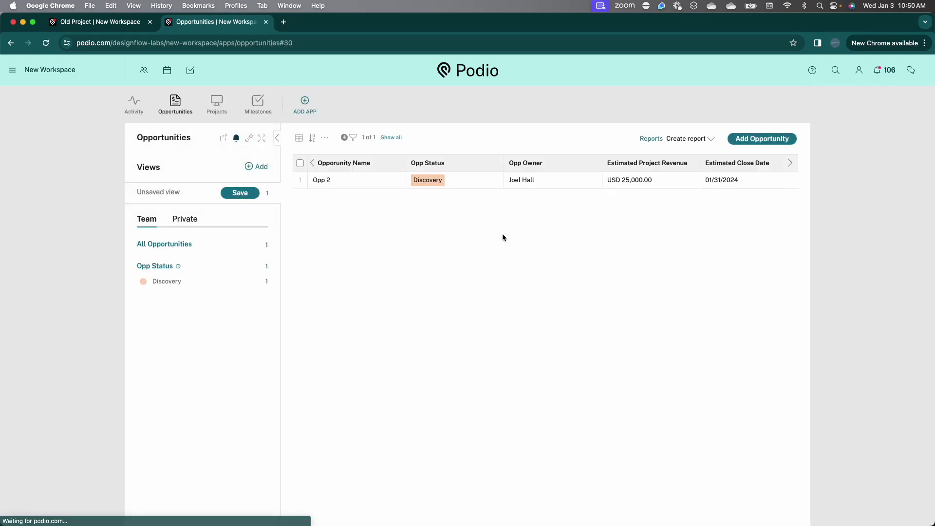
click(476, 177)
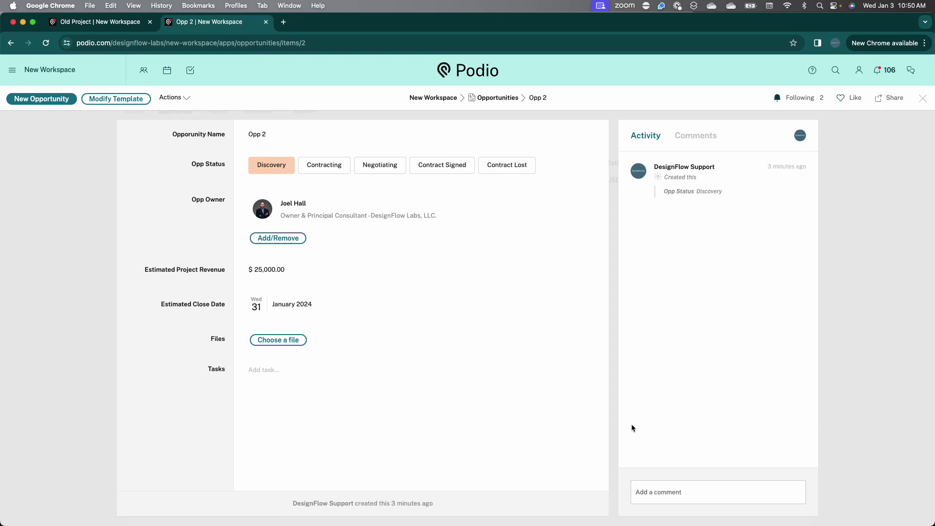
click(921, 98)
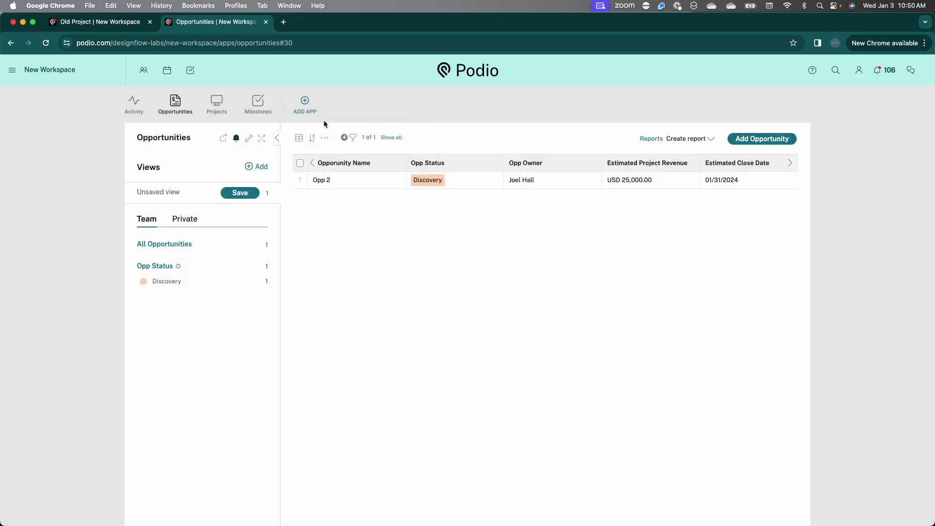
click(345, 179)
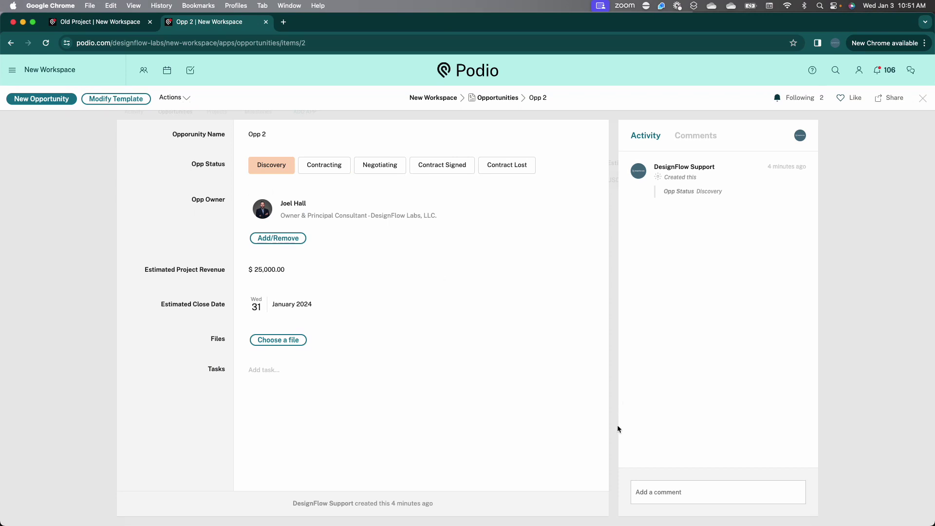
click(923, 98)
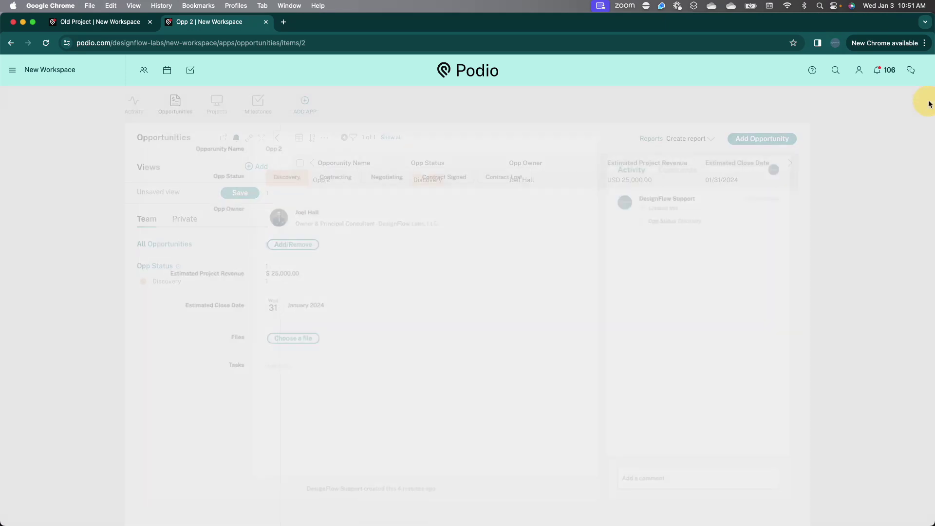
Step: Add a category field named "Project Type" below Project Status in the Projects app template, starting from Old Project
click(225, 109)
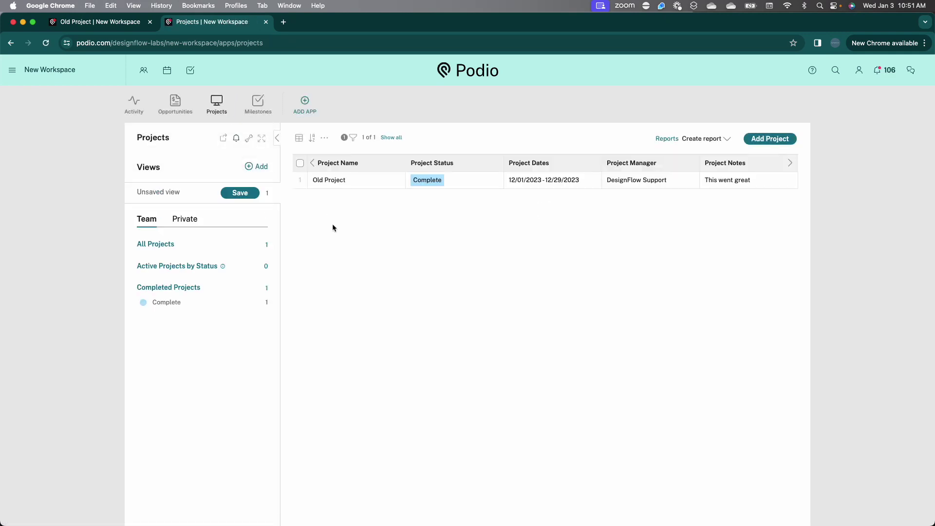
click(359, 181)
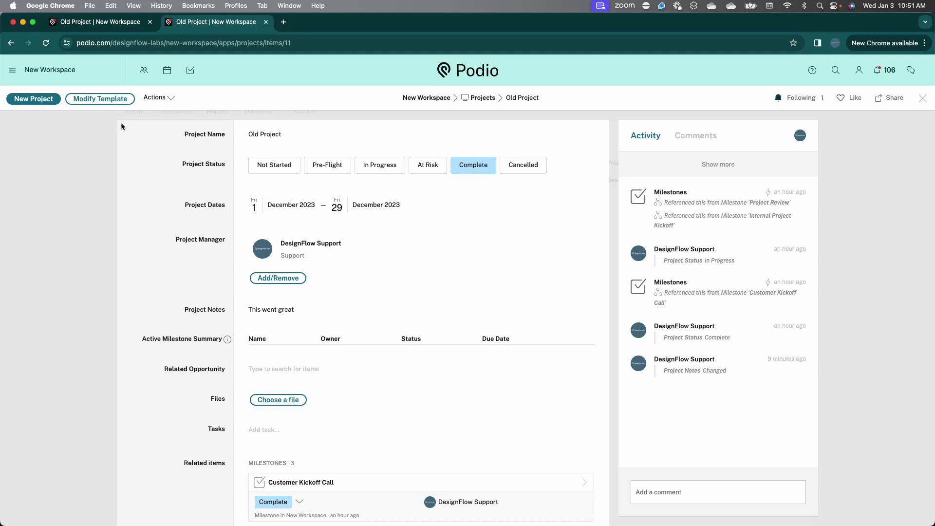
click(82, 99)
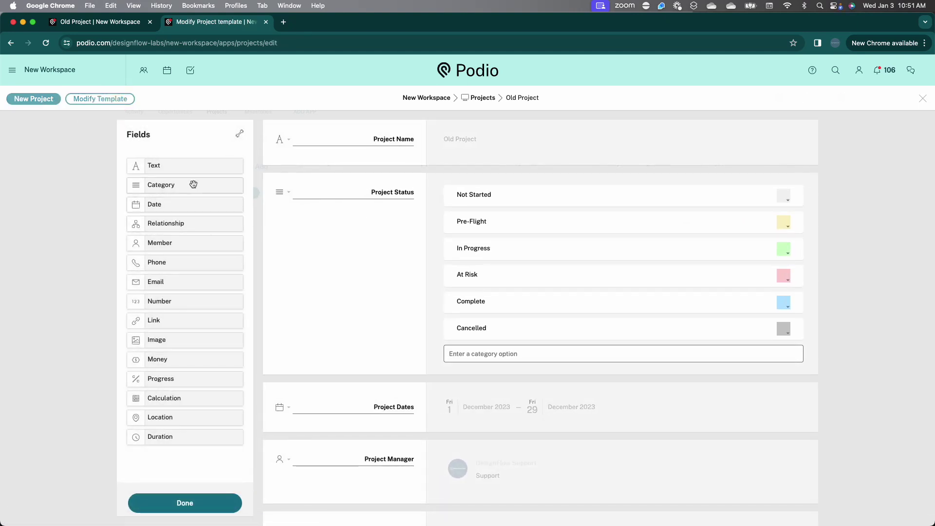
drag(192, 184, 323, 378)
click(375, 398)
text(Project)
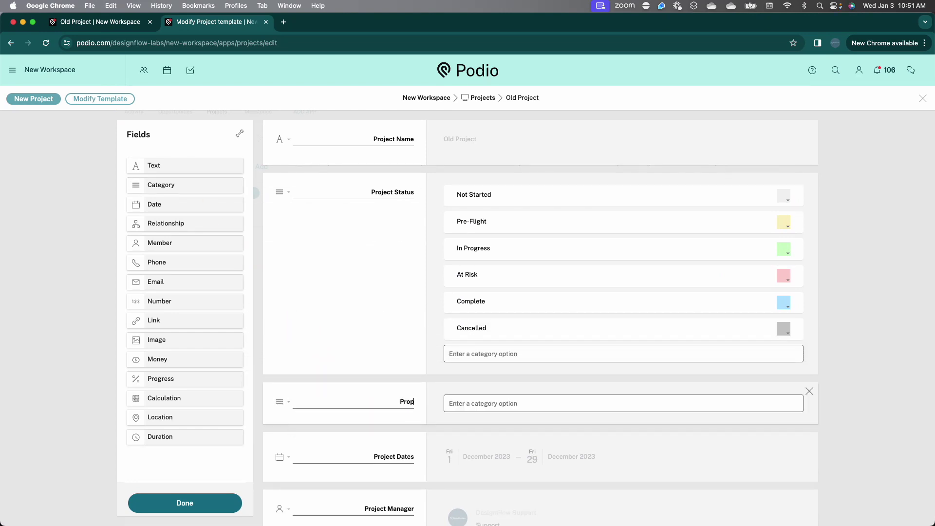
key(BackSpace)
key(BackSpace)
key(BackSpace)
text(ect Ti)
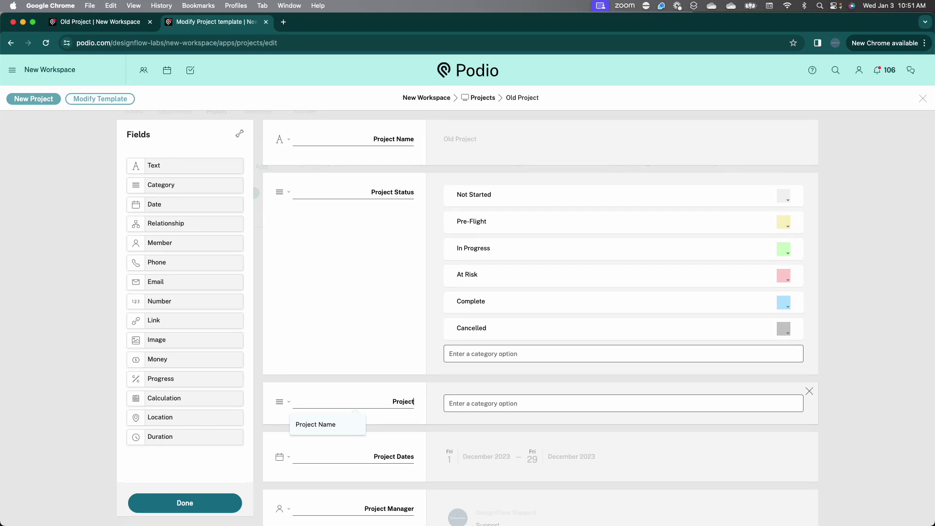
key(BackSpace)
text(ype)
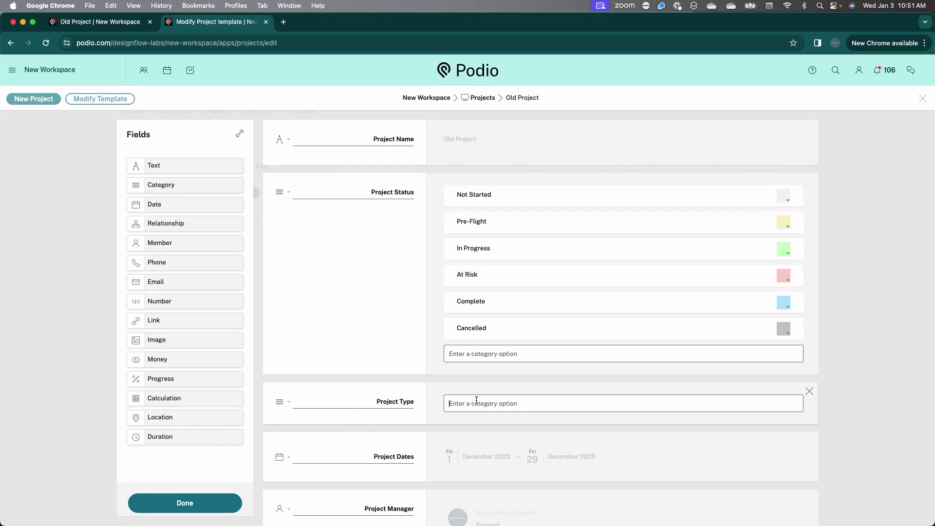
Step: Give Project Type the options "Type 1" and "Type 2" in different colors, with Type 2 in light teal, and save the template
text(Type 1)
key(Return)
text(Type 2)
key(Return)
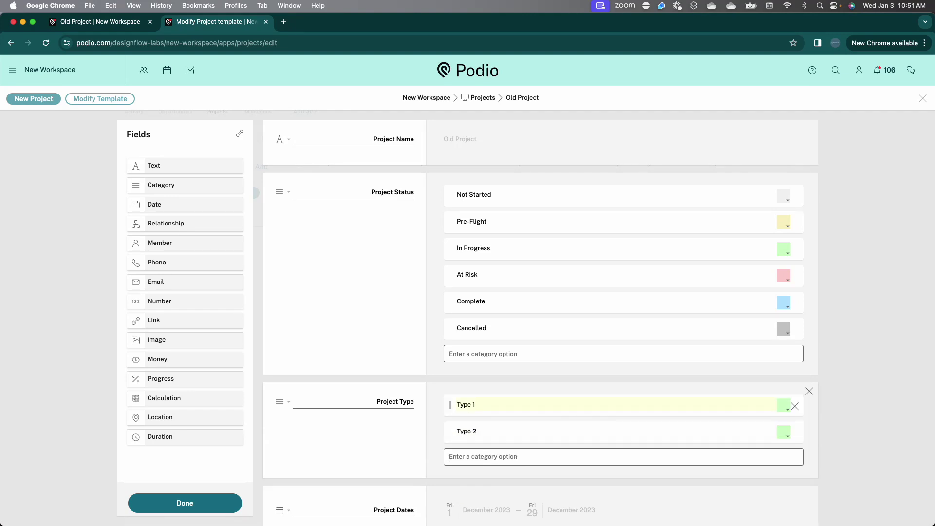
click(782, 432)
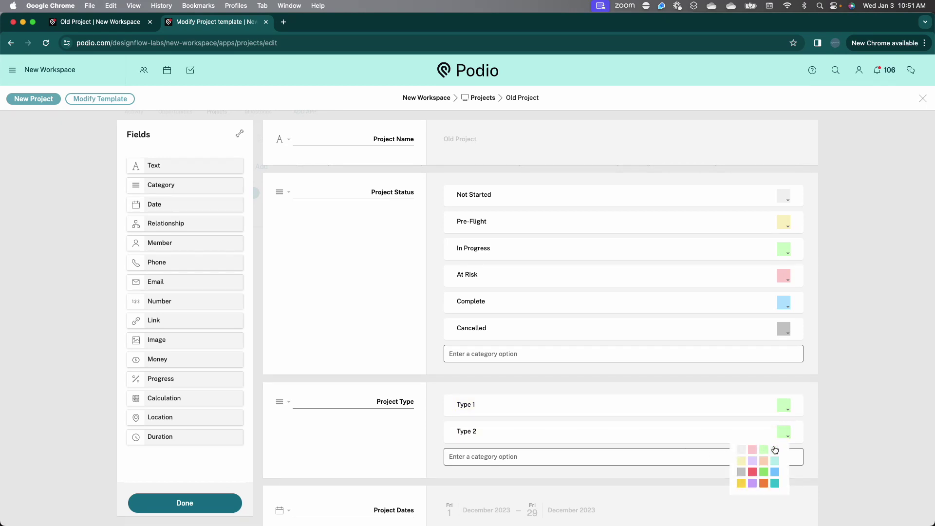
click(774, 450)
click(783, 405)
click(774, 460)
click(187, 503)
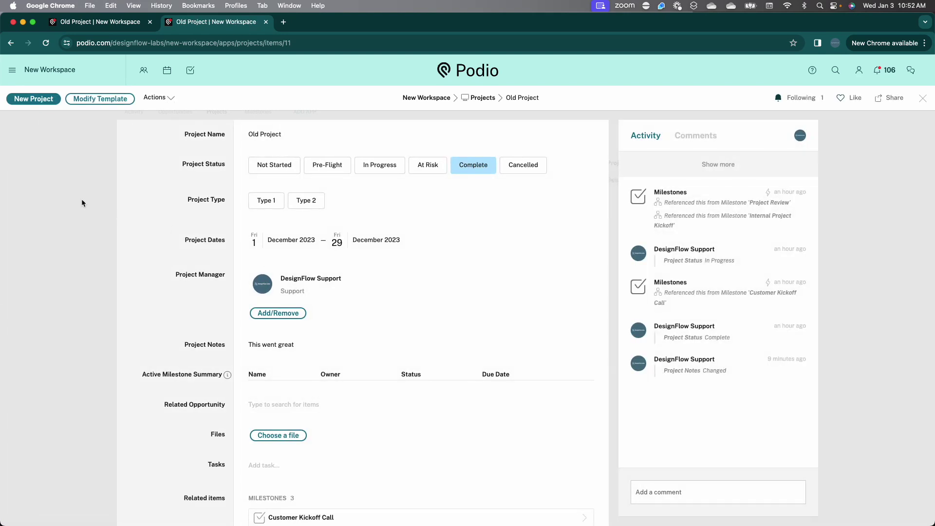
Step: Set Old Project's Project Type to Type 2 and close the item
click(299, 201)
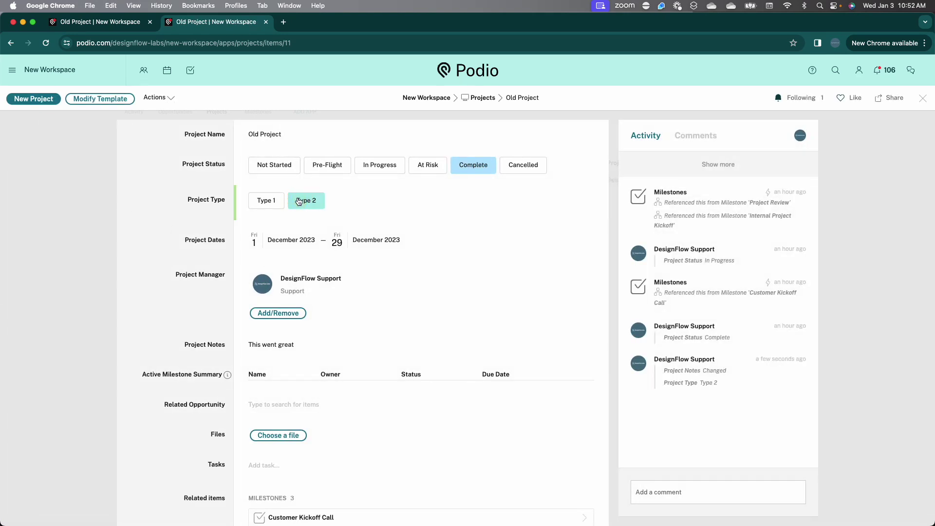
click(920, 104)
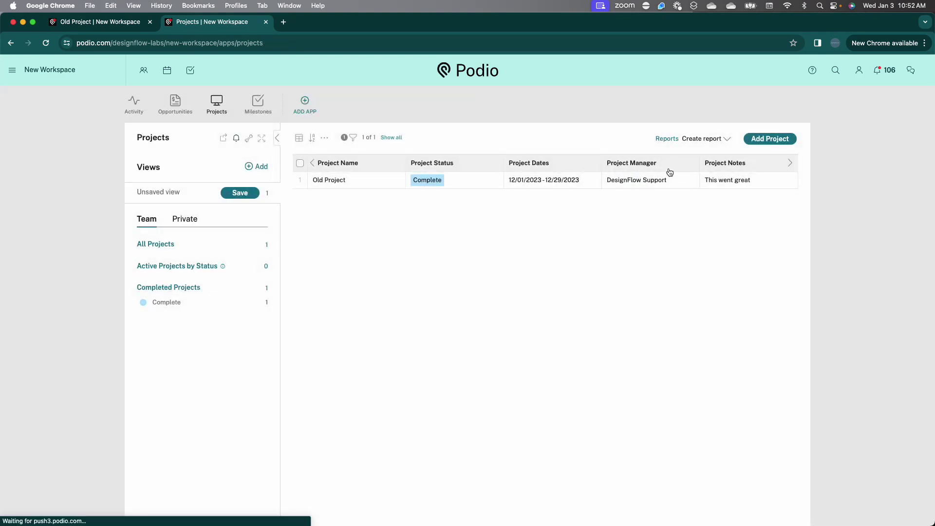
click(691, 144)
click(407, 188)
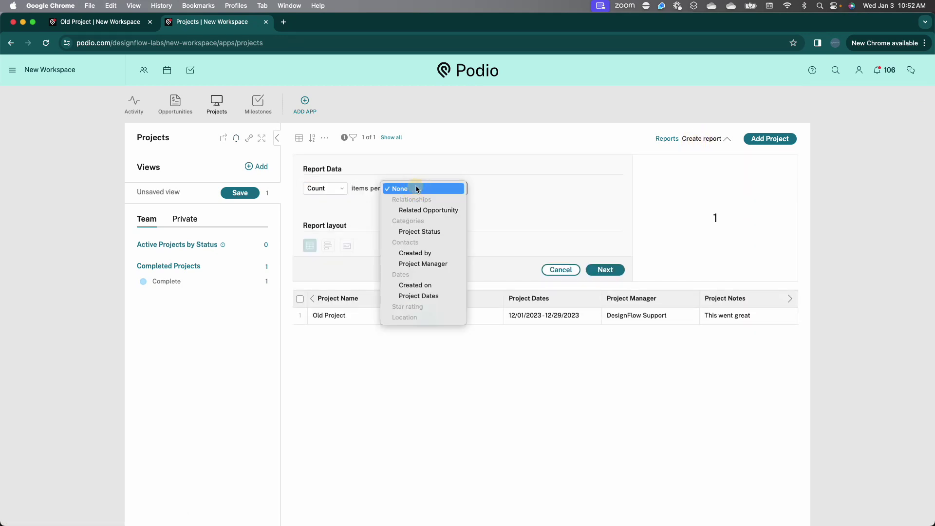
click(372, 210)
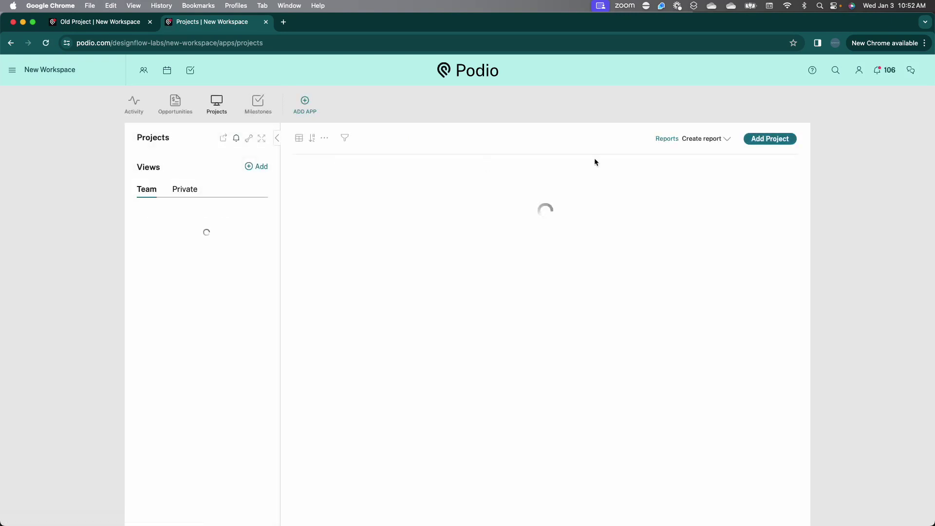
Step: Try a Projects report counting items per Project Type, first as a bar chart and then as a table
click(697, 144)
click(414, 188)
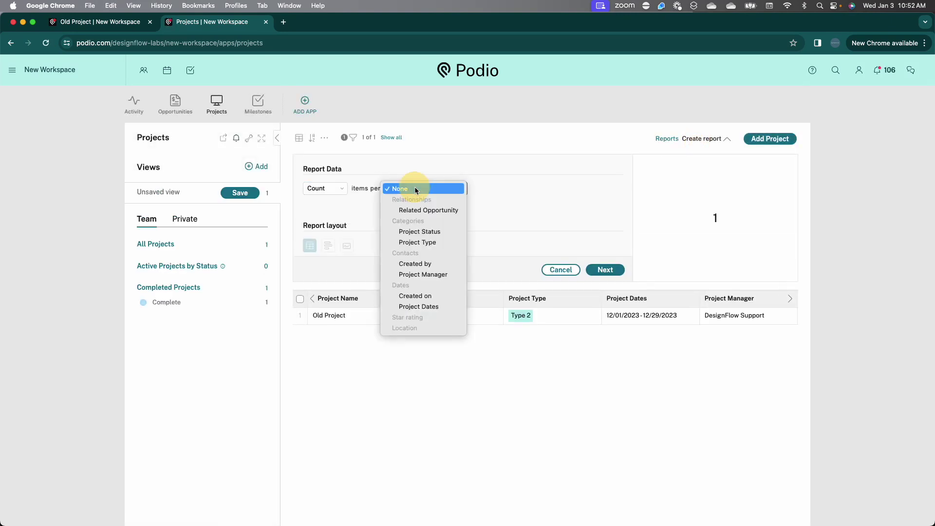
click(407, 243)
click(327, 245)
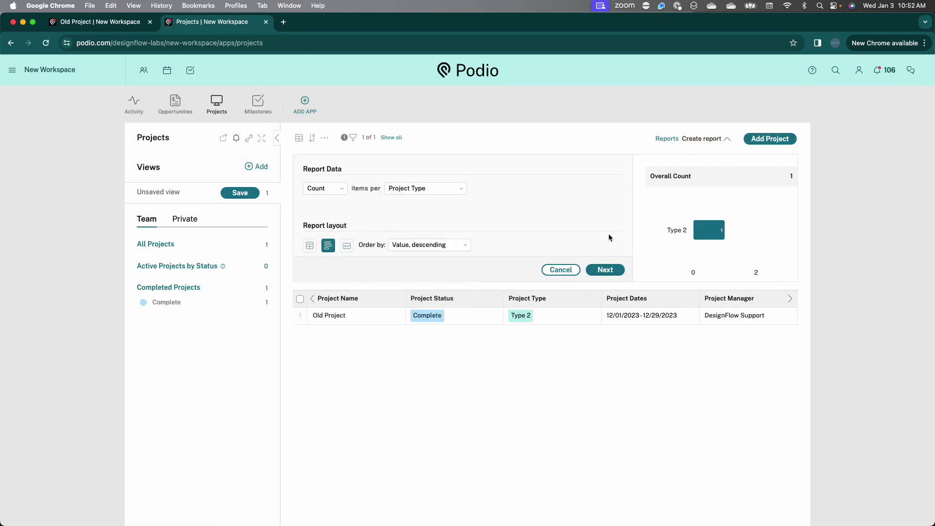
click(309, 245)
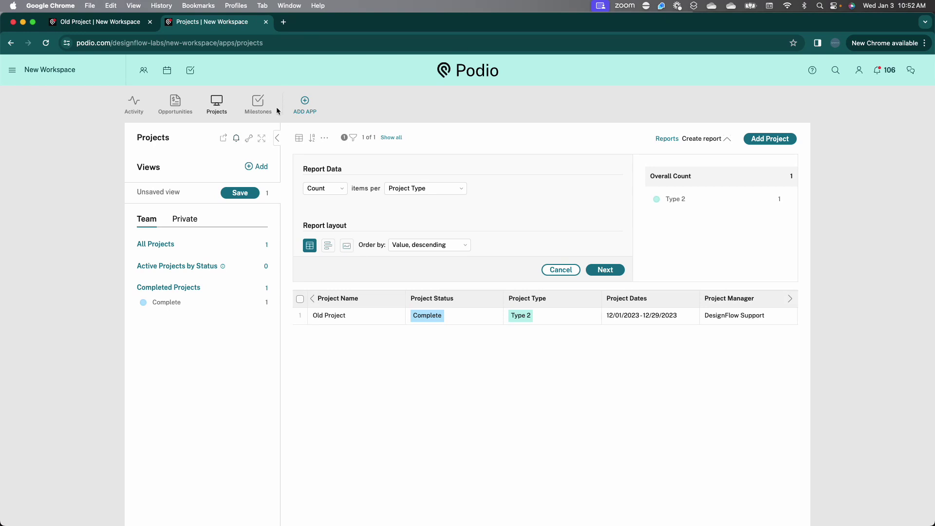
Step: Add a category field named "Opp Type" below Opp Status in the Opportunities app template
click(179, 114)
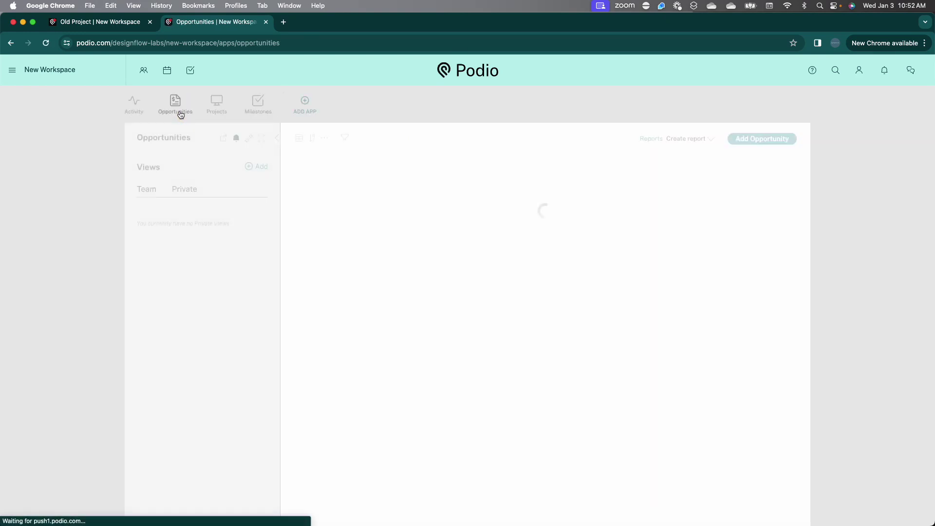
click(248, 138)
click(278, 164)
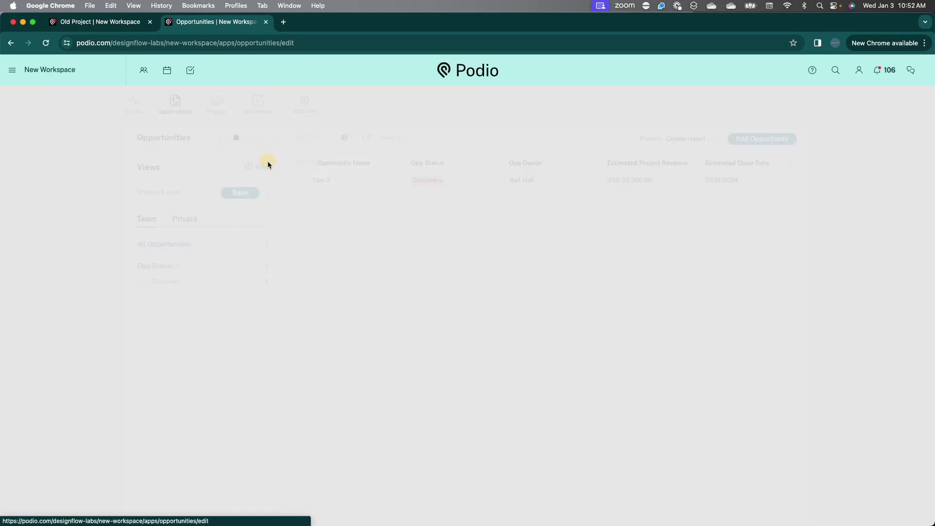
drag(209, 185, 386, 366)
double_click(386, 366)
text(Opp Type)
Step: Give Opp Type the options "Type 1" in light purple and "Type 2" in light teal, and save the template
click(508, 364)
text(Type 1)
key(Return)
text(Type 2)
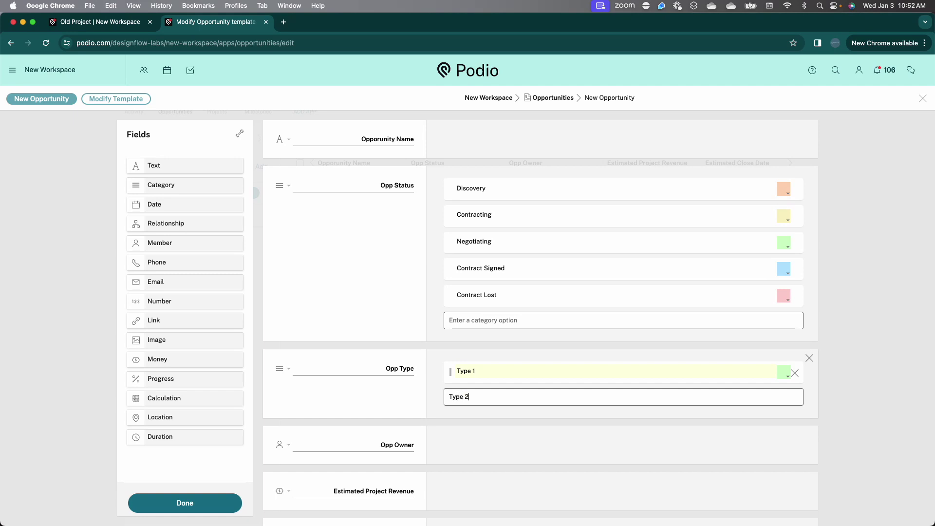
key(Return)
click(784, 372)
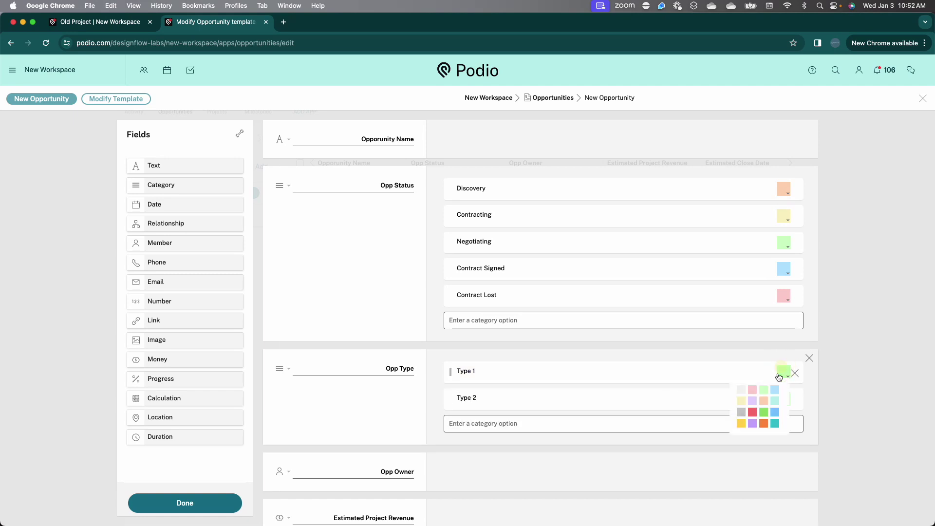
click(750, 403)
click(781, 398)
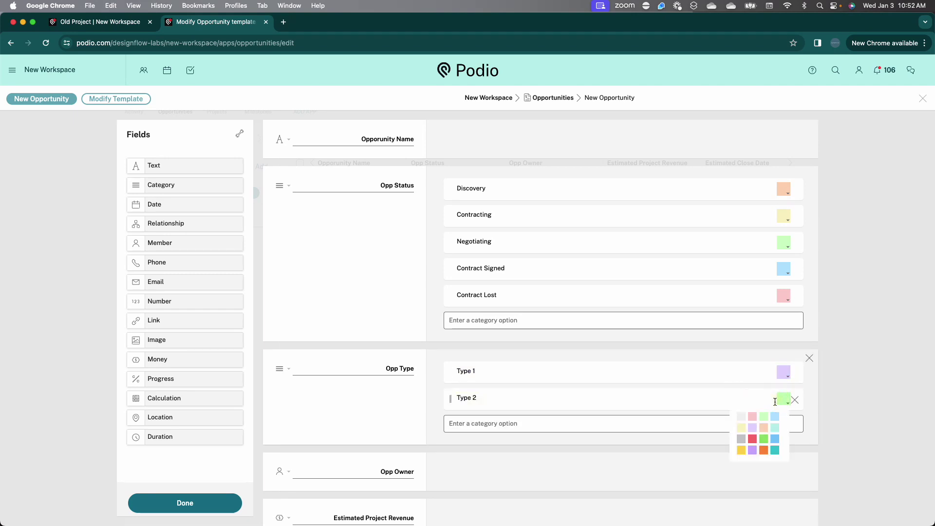
click(776, 432)
click(221, 503)
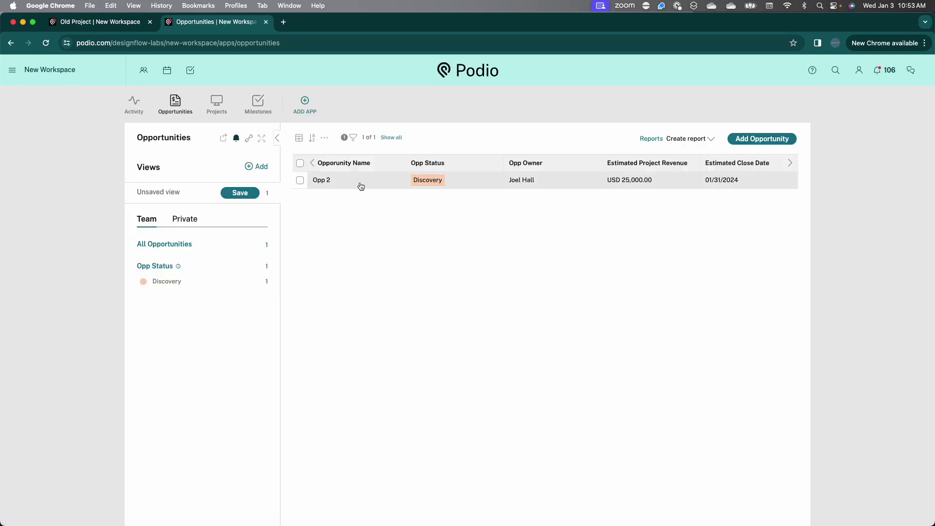
Step: Set the Opp Type of Opp 2 to Type 1 and close the item
click(359, 182)
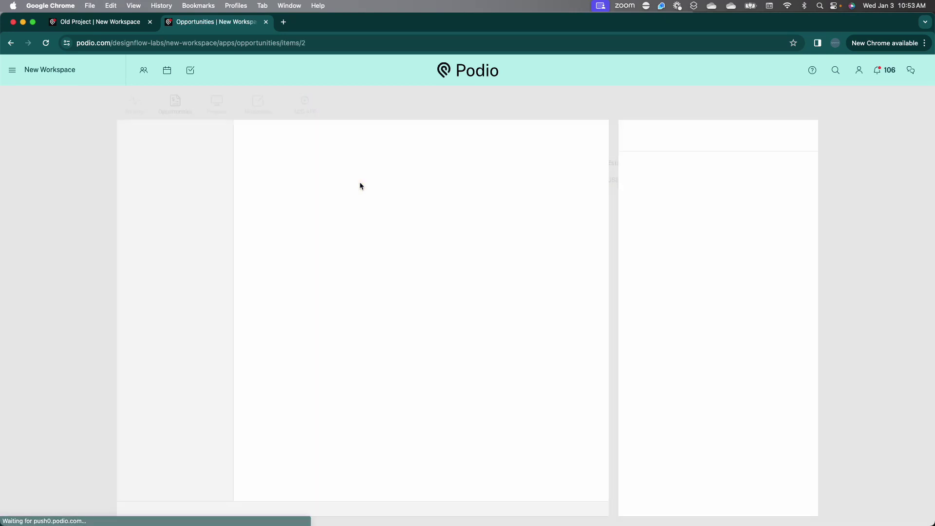
click(267, 205)
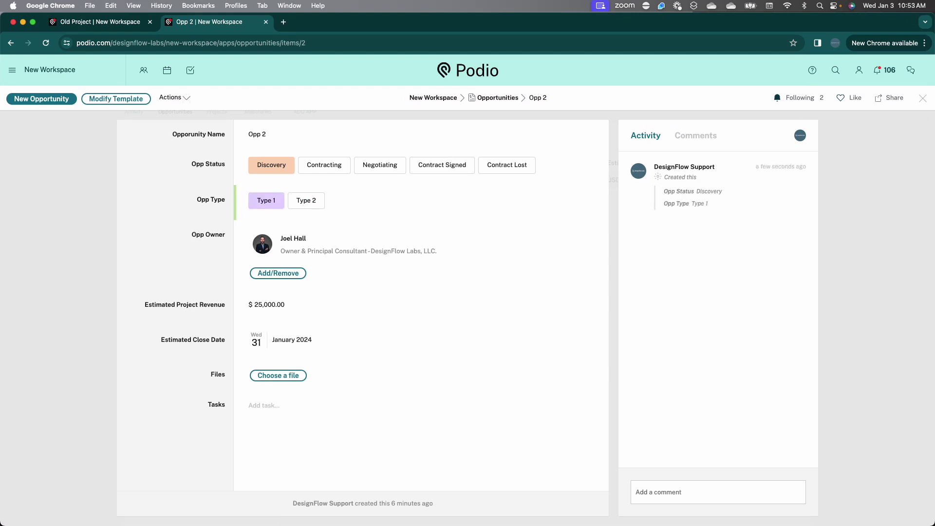
click(922, 98)
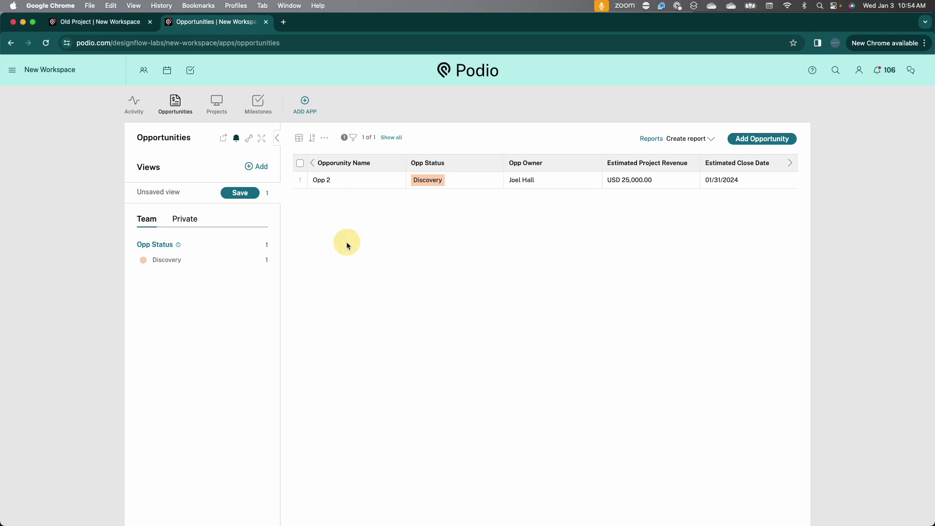
Step: Add a text field named "Opp Notes" below Estimated Project Revenue in the Opportunities template, save it, and open the field for editing on Opp 2
click(354, 185)
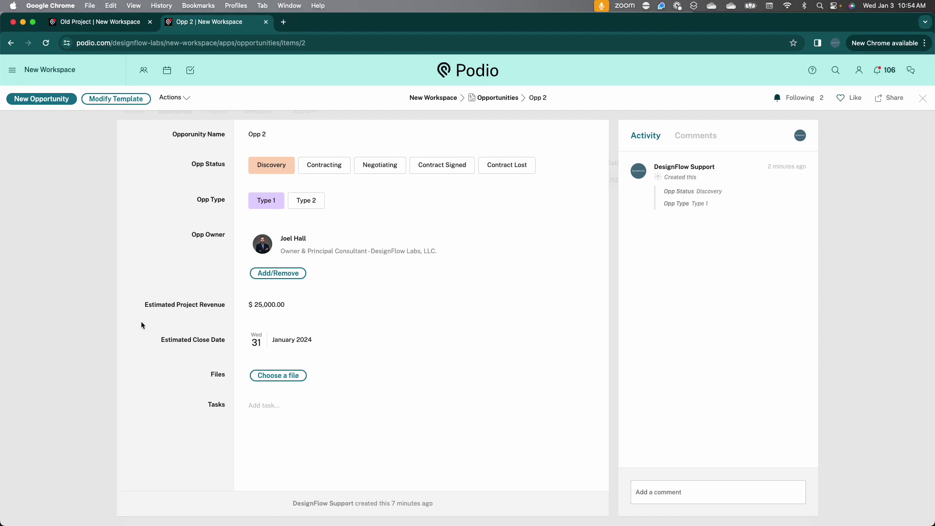
click(116, 99)
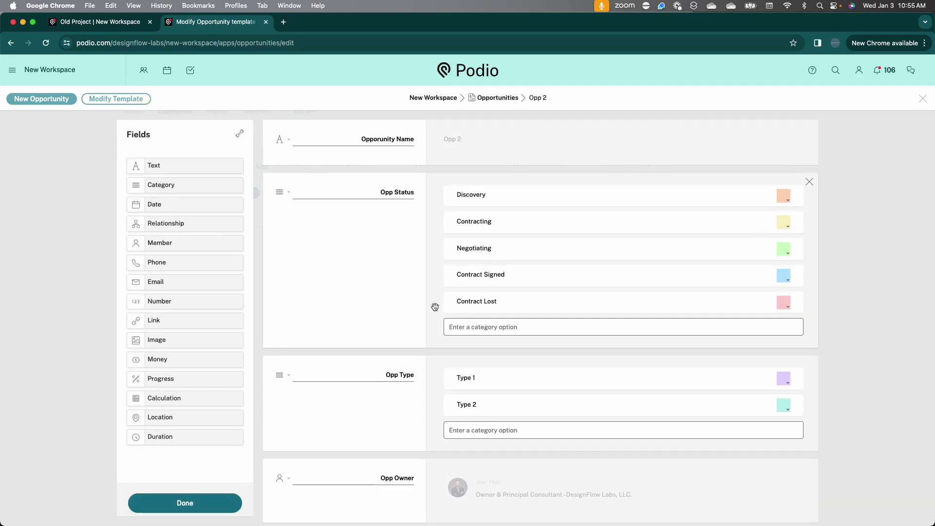
scroll(166, 350, down, 3)
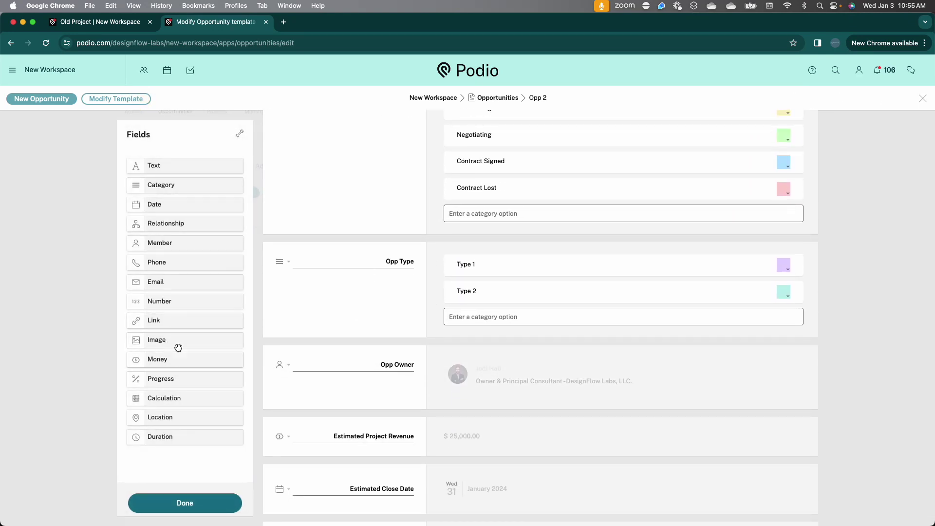
drag(179, 172, 389, 489)
double_click(400, 486)
text(Opp Notes)
click(230, 504)
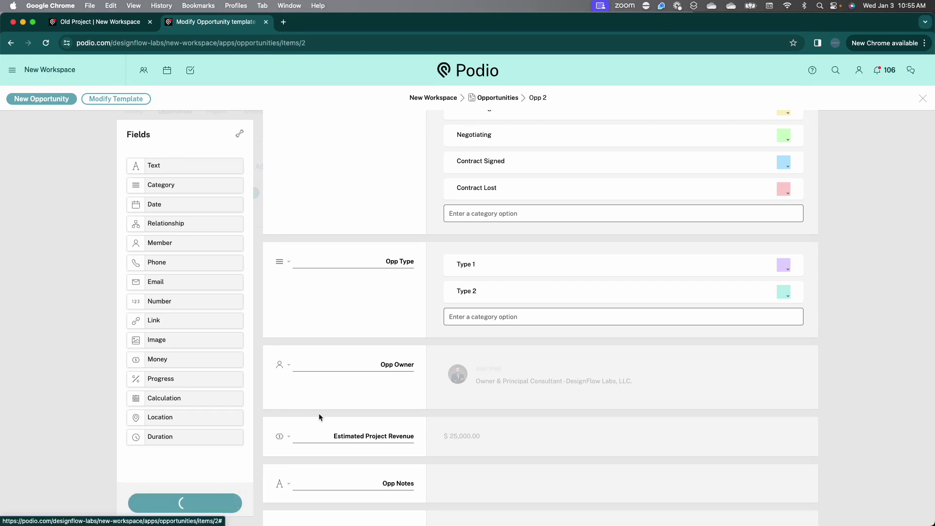
click(312, 342)
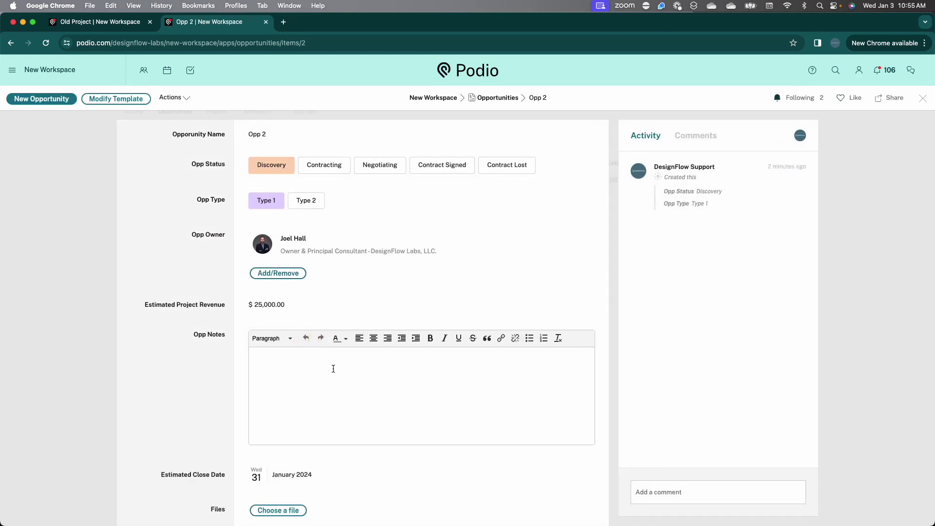
Step: Fill in Opp Notes on Opp 2 with "Lots of things we learned about the client project along the way"
text(Lots of things we learned about the client project )
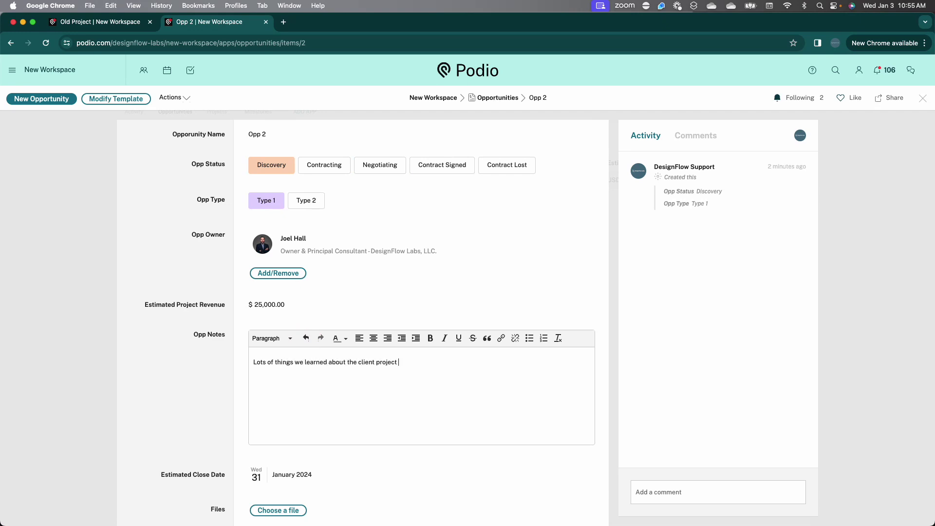
text(along the way)
click(187, 357)
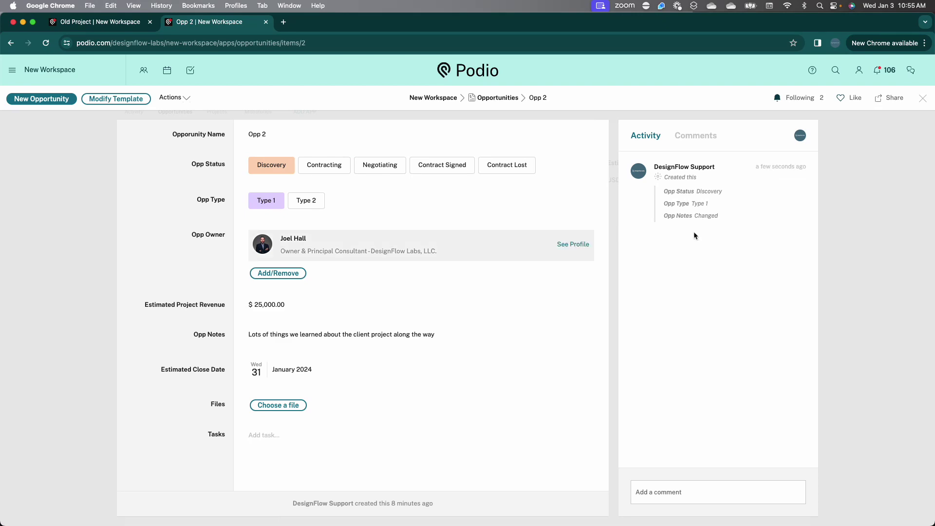
Step: Switch to the Podio Workflow Automation window and review the Closed Opp Creates Project flow
key(ctrl+Up)
key(ctrl+Up)
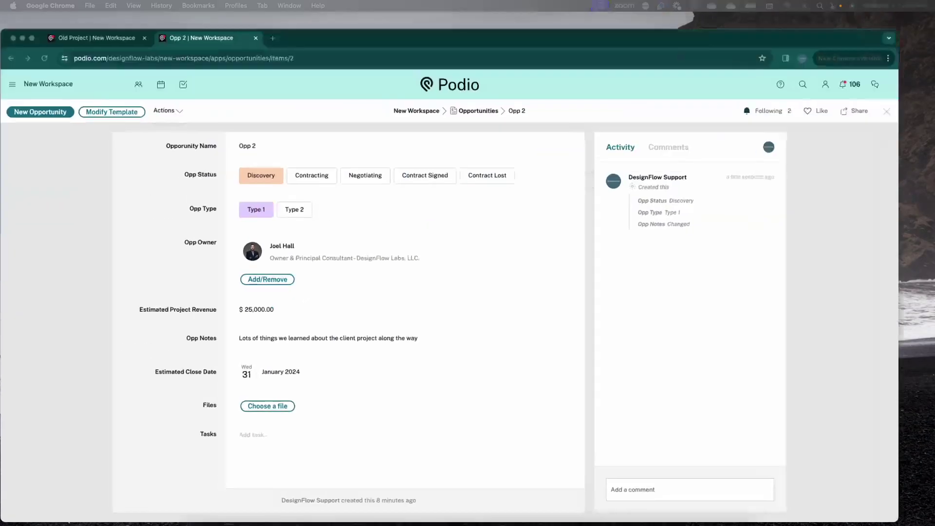
key(super+grave)
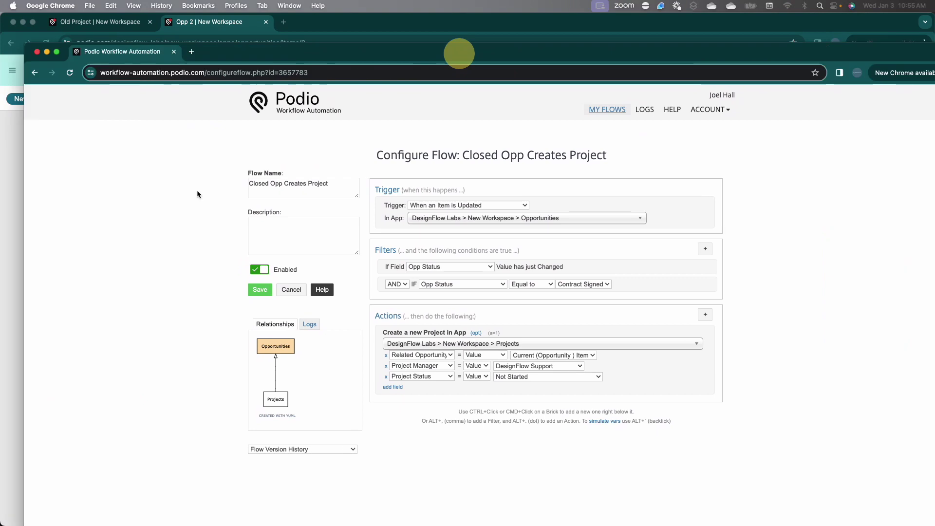
drag(349, 51, 347, 30)
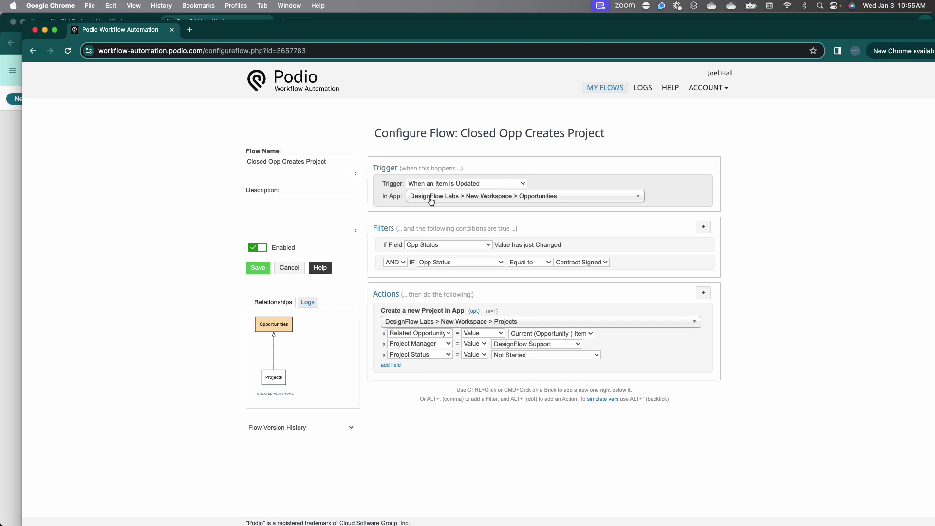
scroll(385, 232, down, 1)
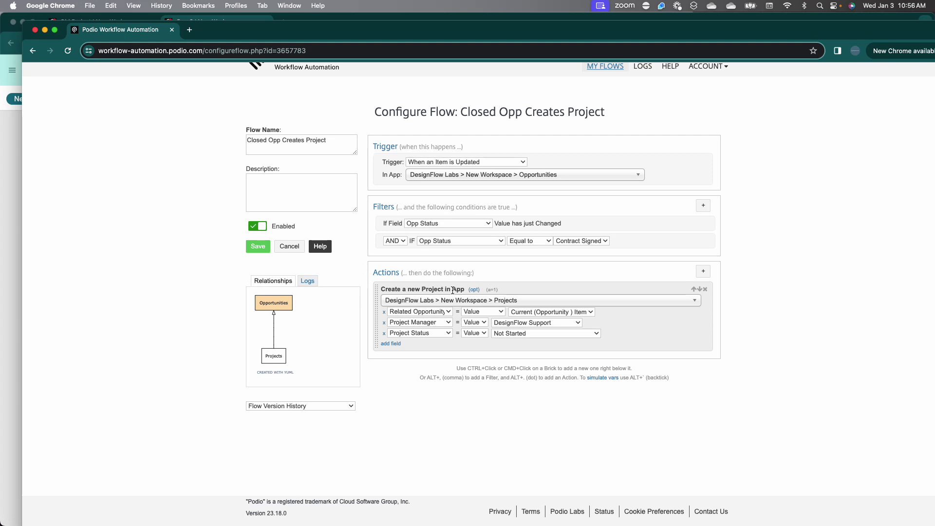
Step: Add Project Type to the flow's project creation action and set its value to (Opportunity) Opp Type
click(398, 343)
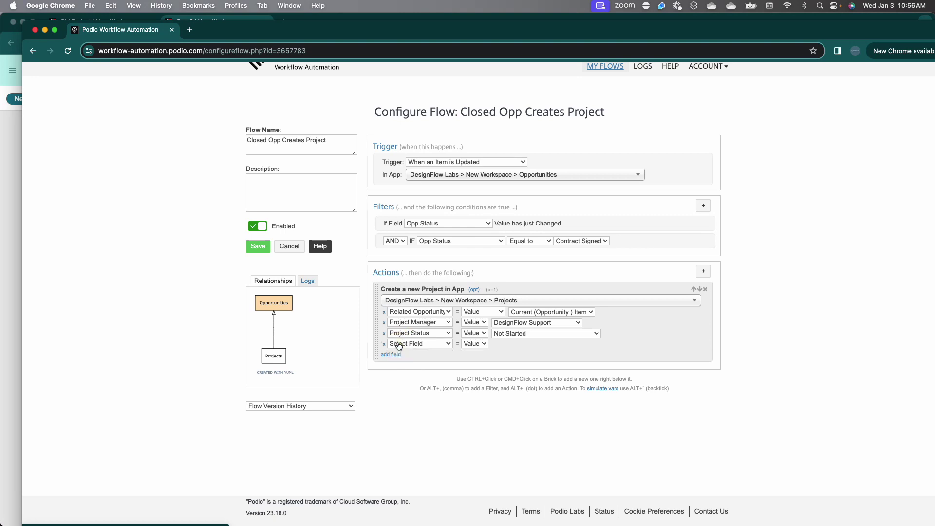
click(398, 344)
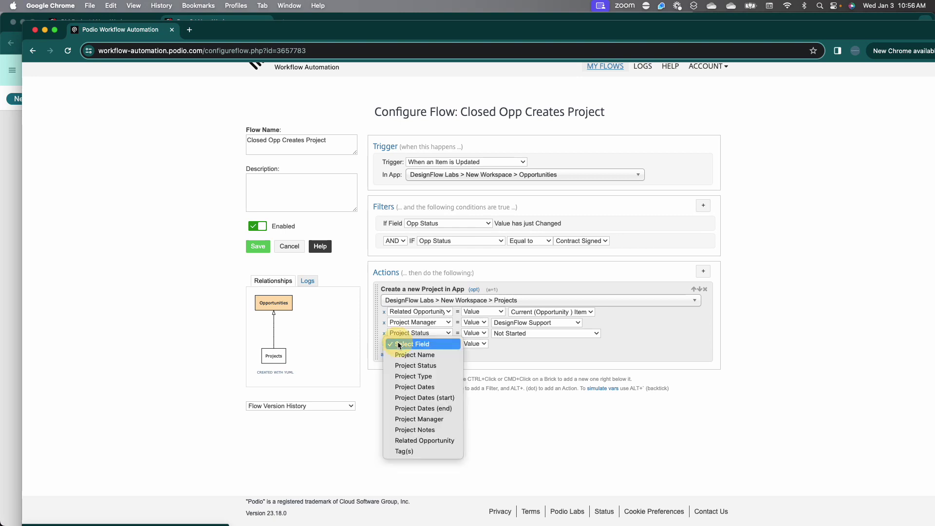
click(407, 376)
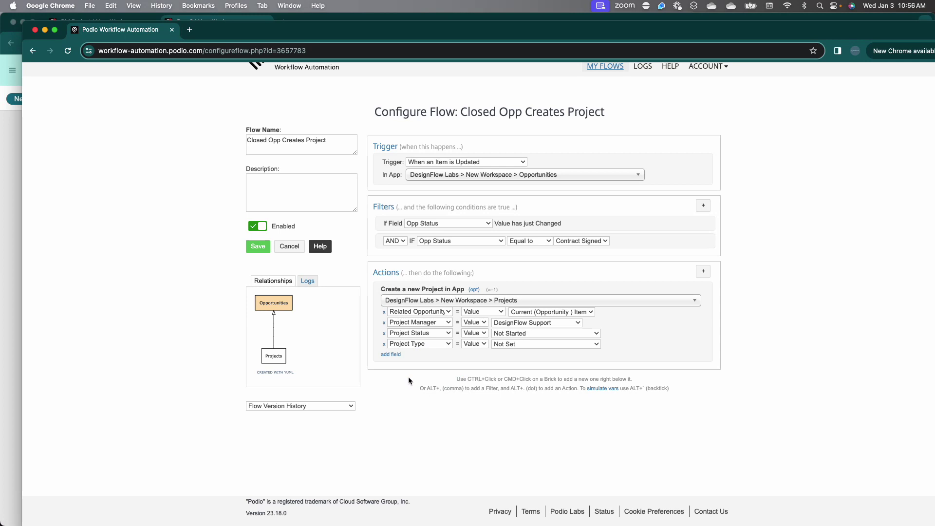
click(514, 345)
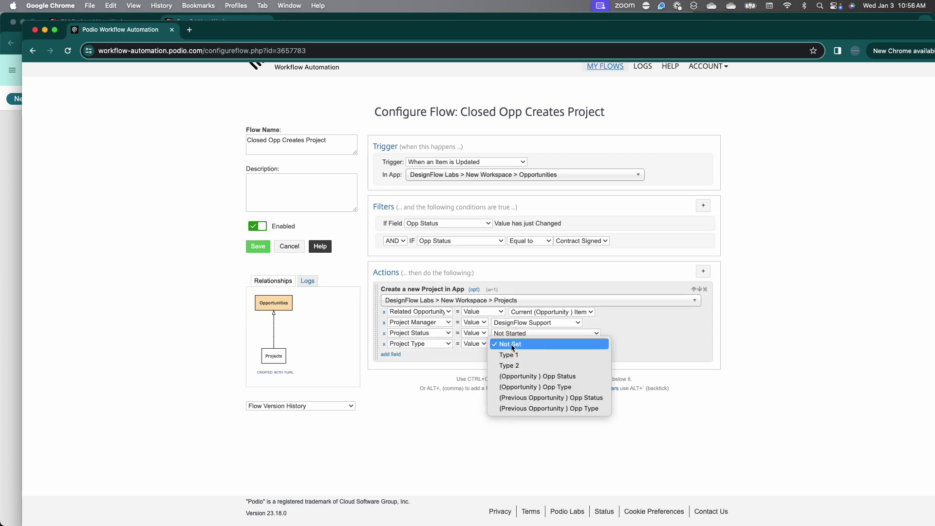
click(518, 387)
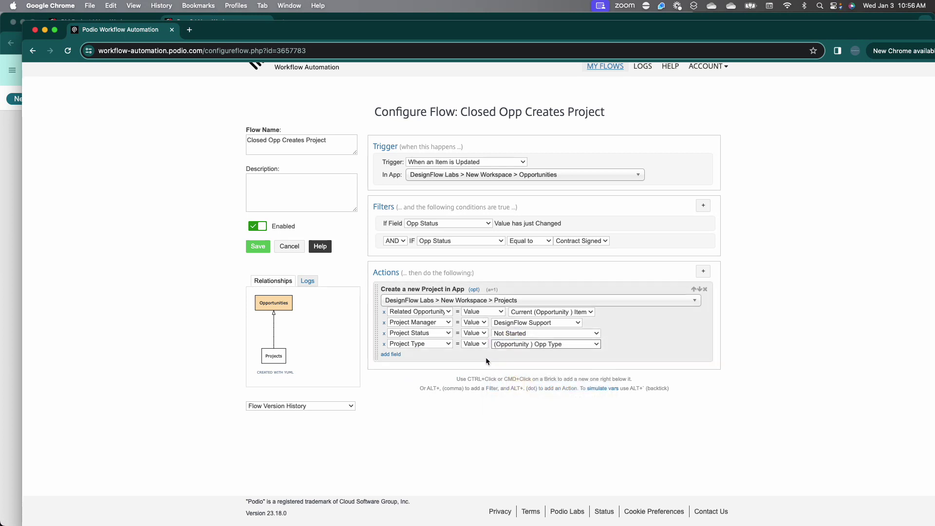
Step: Try out a comment action reading "New closed opportunity" with the quoted Opporunity Name token, and remove the action from the flow
click(422, 358)
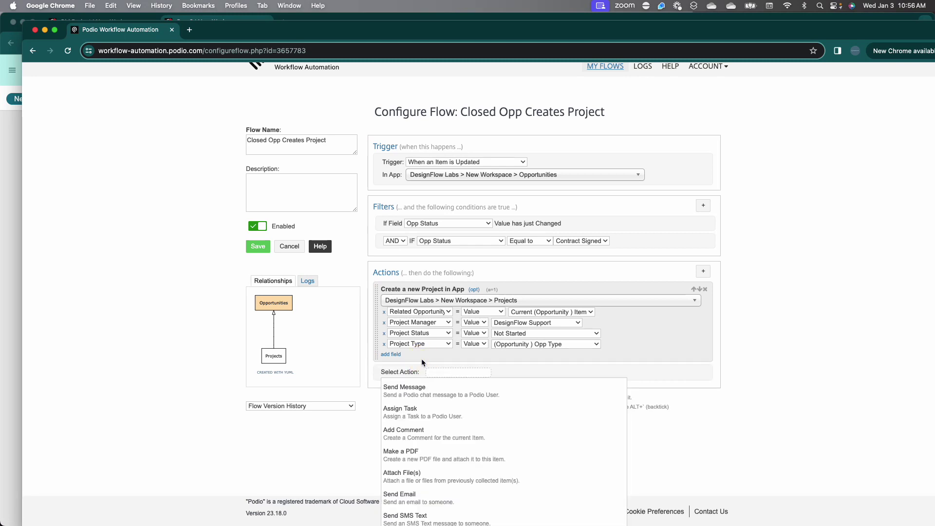
text(commen)
click(490, 387)
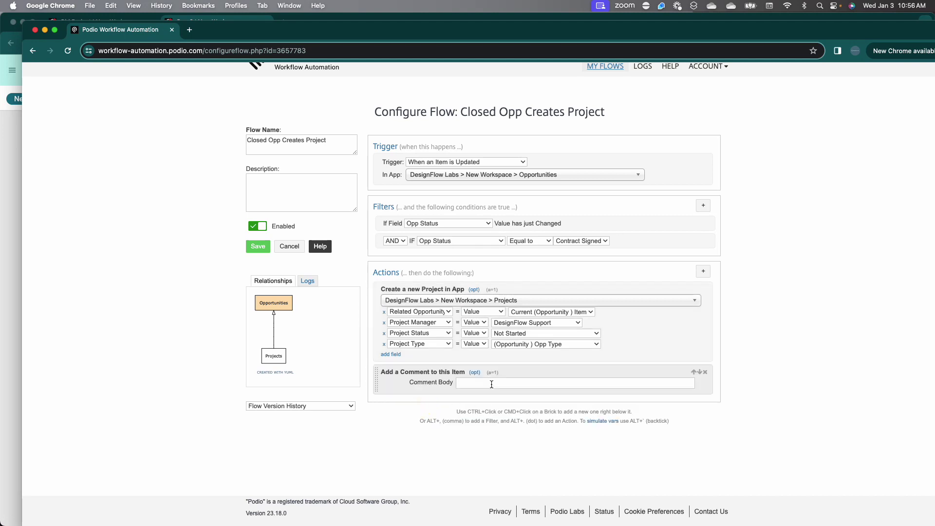
text(New )
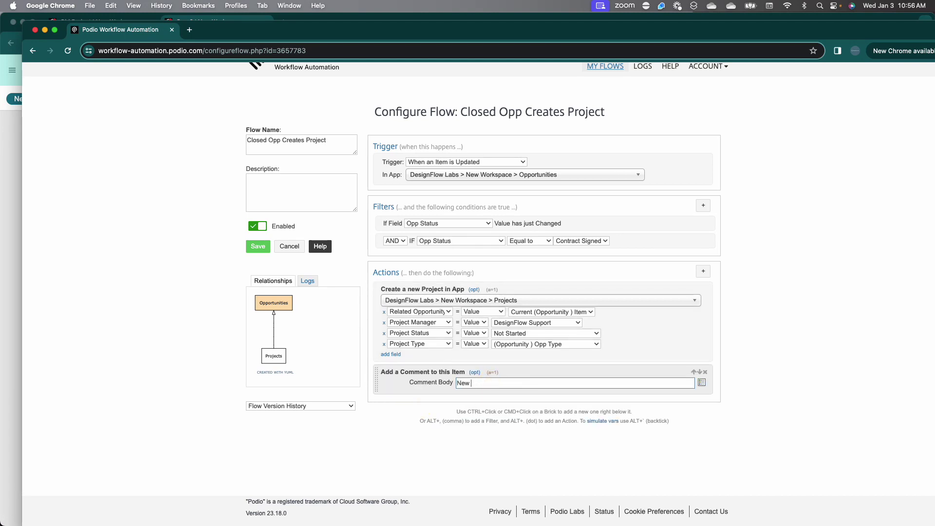
text(closed opporuitnit)
double_click(502, 383)
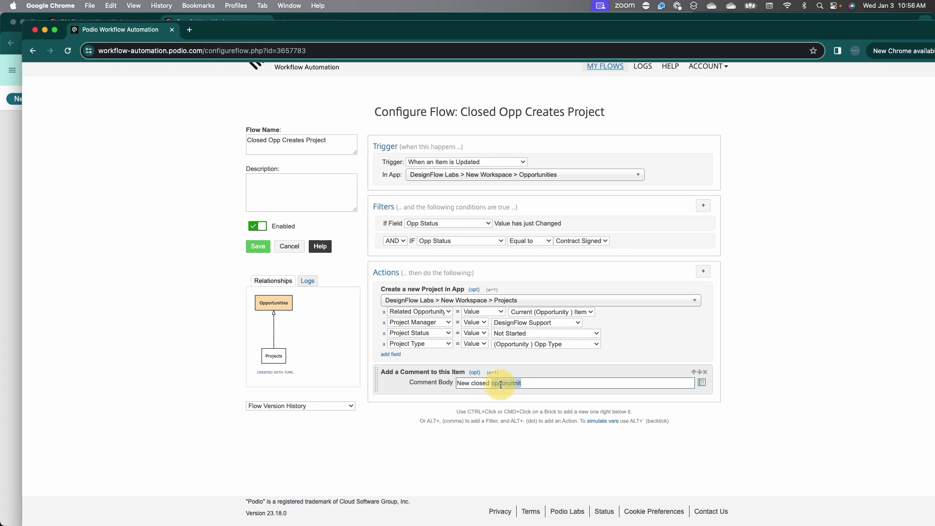
text(opportunity )
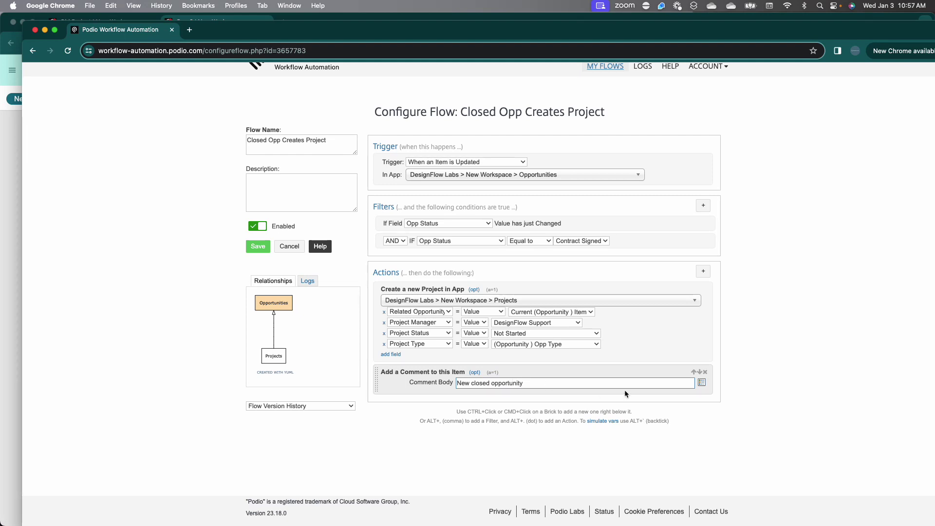
text(")
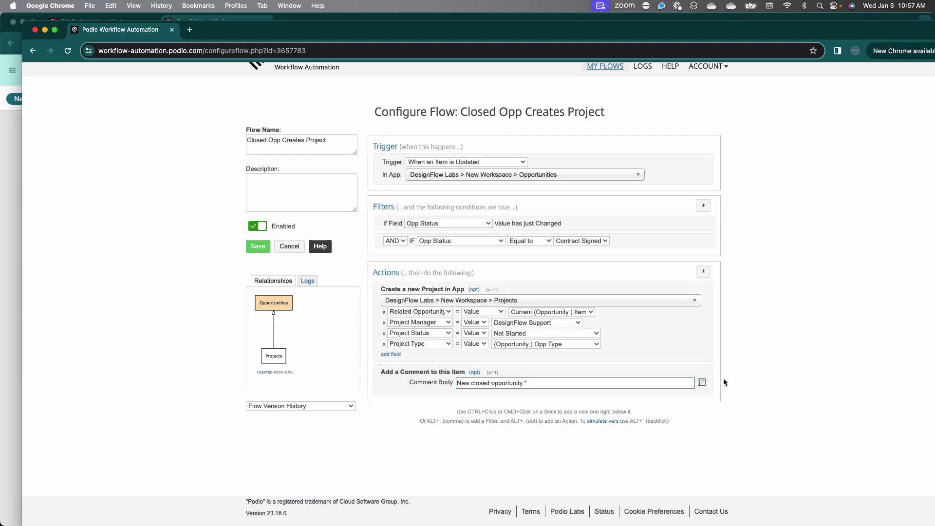
click(701, 382)
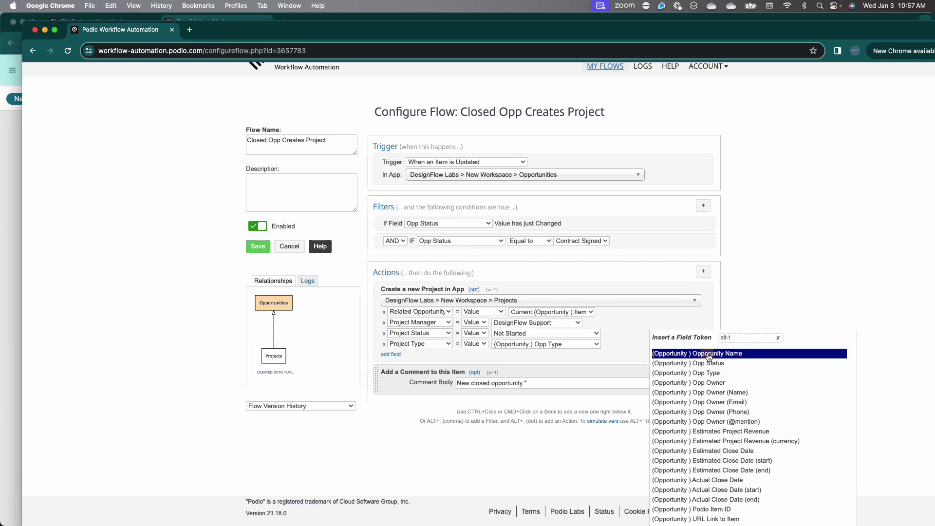
click(707, 354)
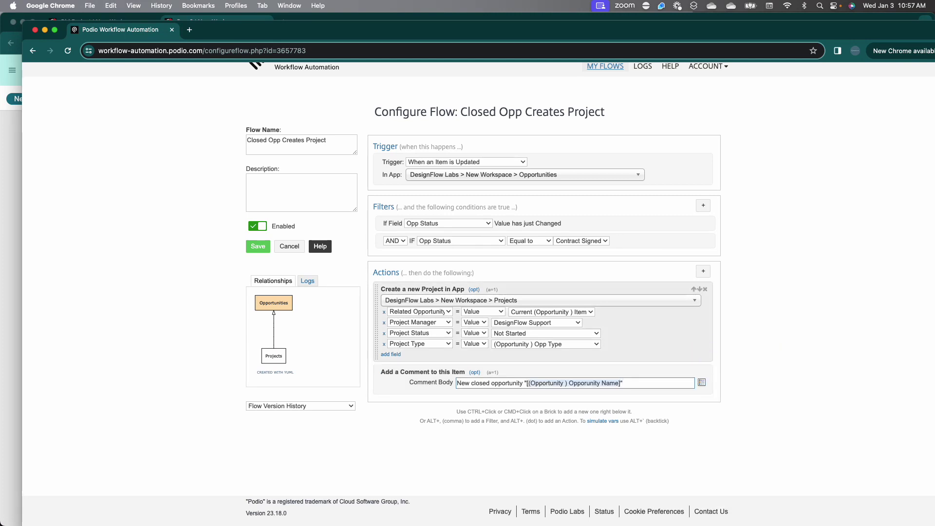
click(705, 373)
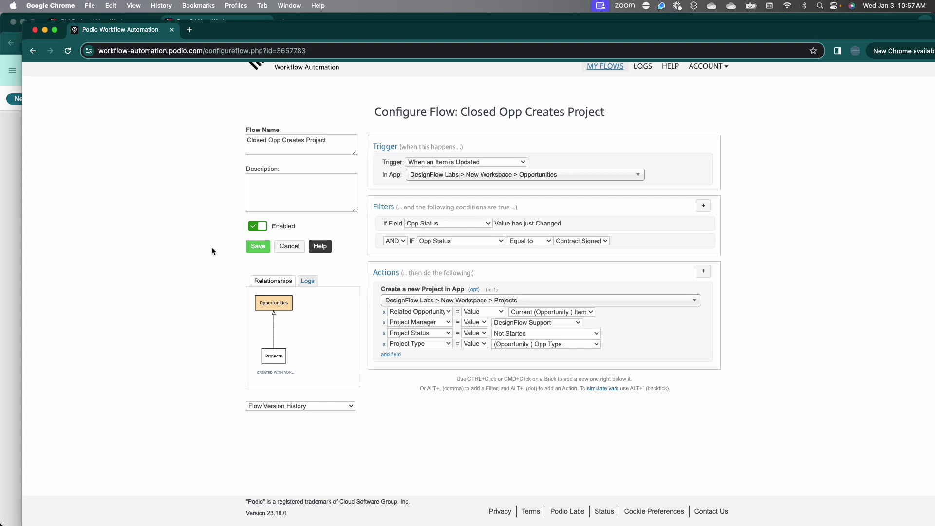
Step: Save the Closed Opp Creates Project flow and return to the Opp 2 item in Podio
click(258, 247)
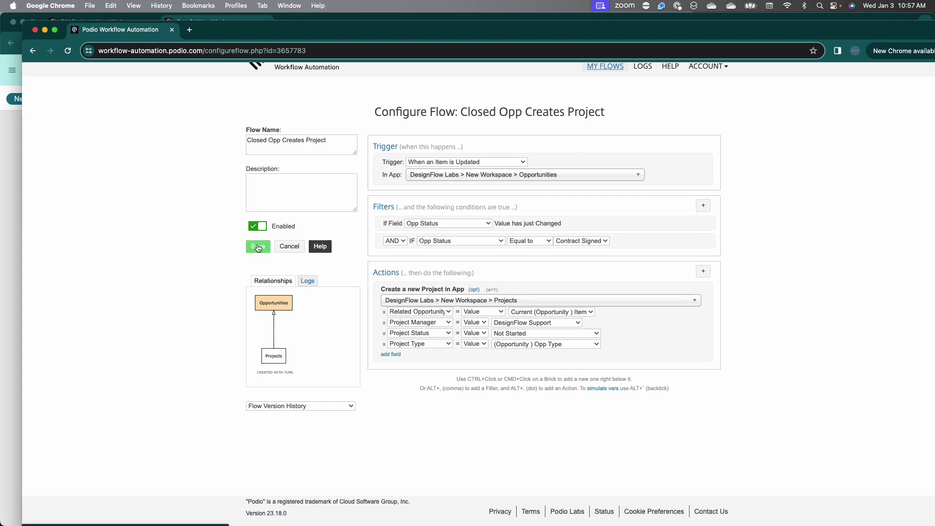
click(13, 51)
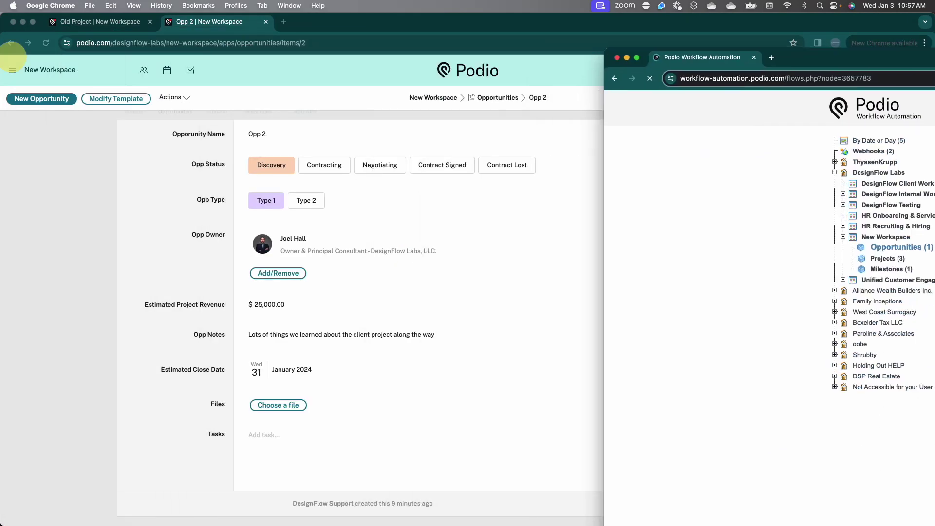
click(164, 184)
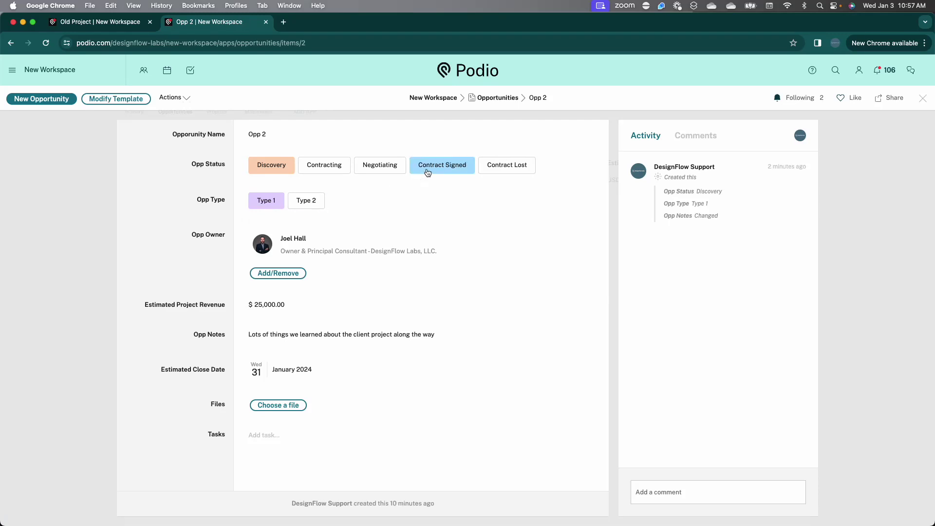
Step: Set the Opp Status of Opp 2 to Contracting and reopen the item through the workspace's Upcoming Project Revenue tile
click(329, 164)
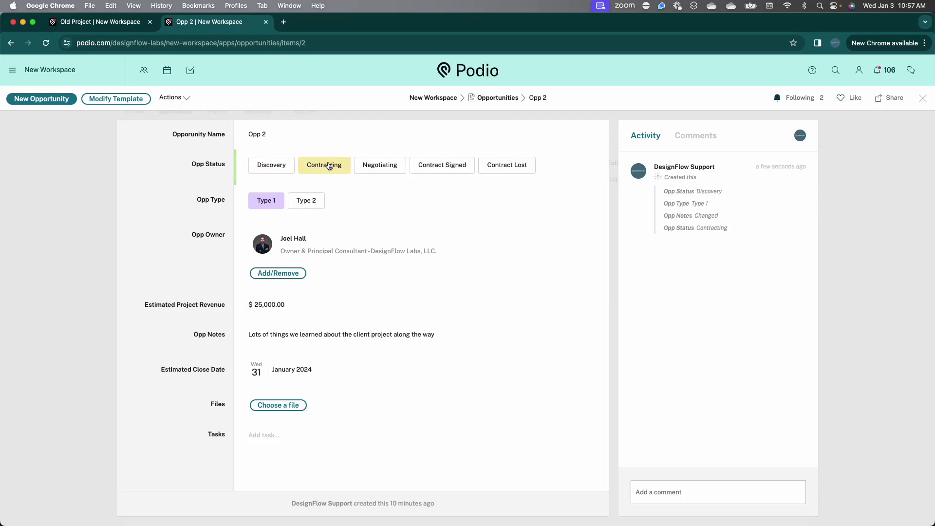
click(446, 99)
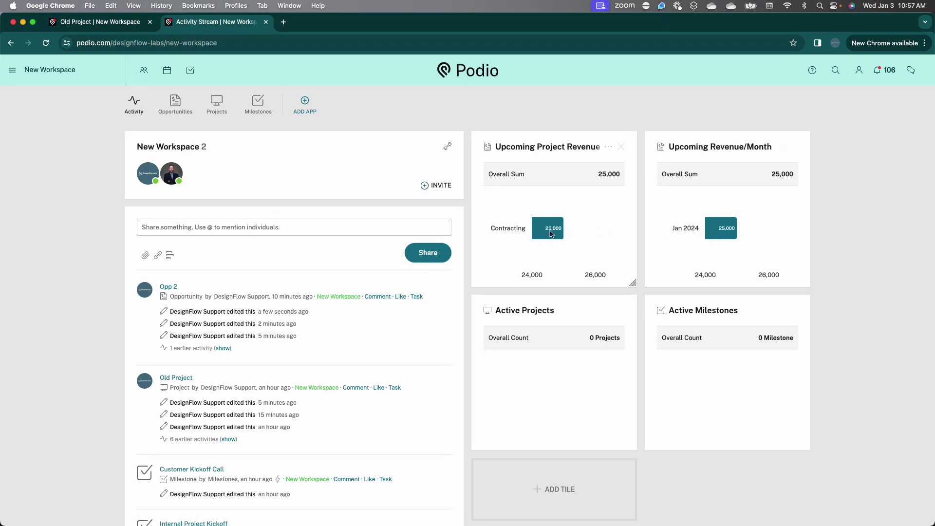
click(551, 233)
click(379, 184)
Step: Advance the Opp Status of Opp 2 through Negotiating to Contract Signed and reload the item
click(384, 167)
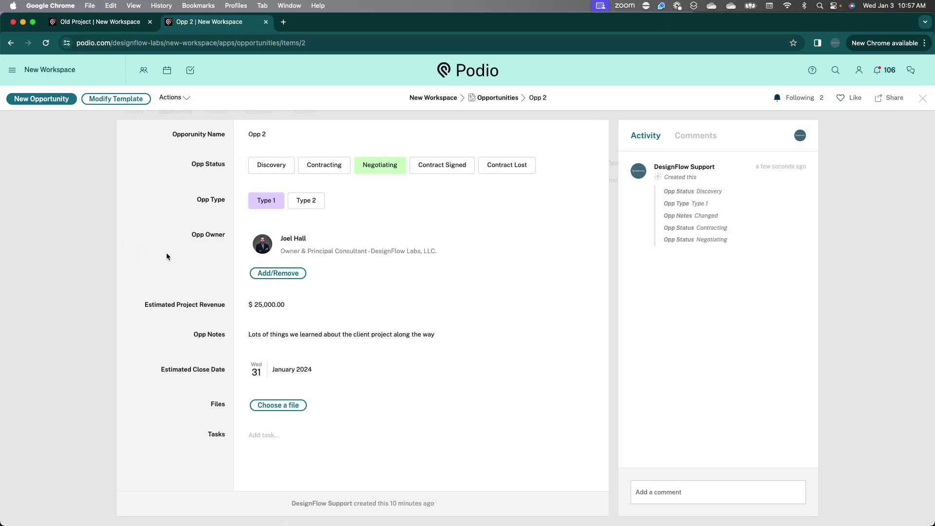
click(423, 167)
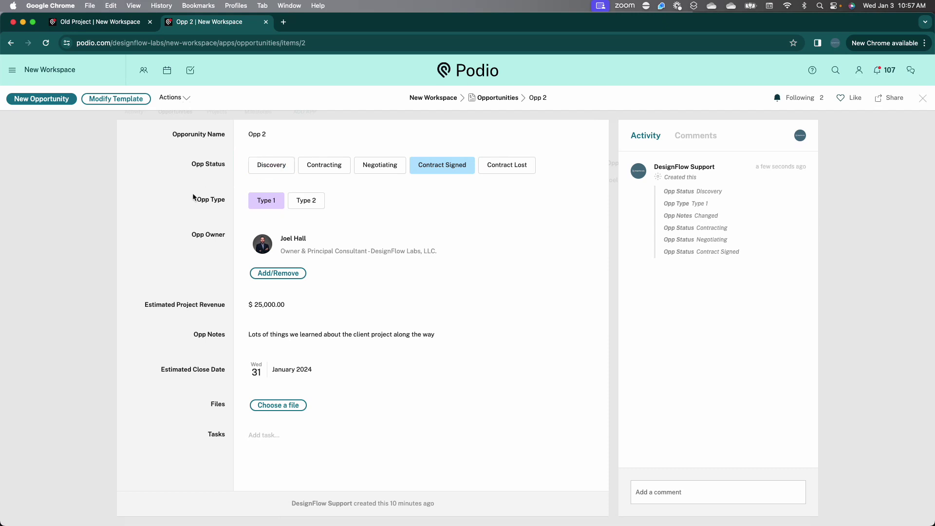
click(46, 44)
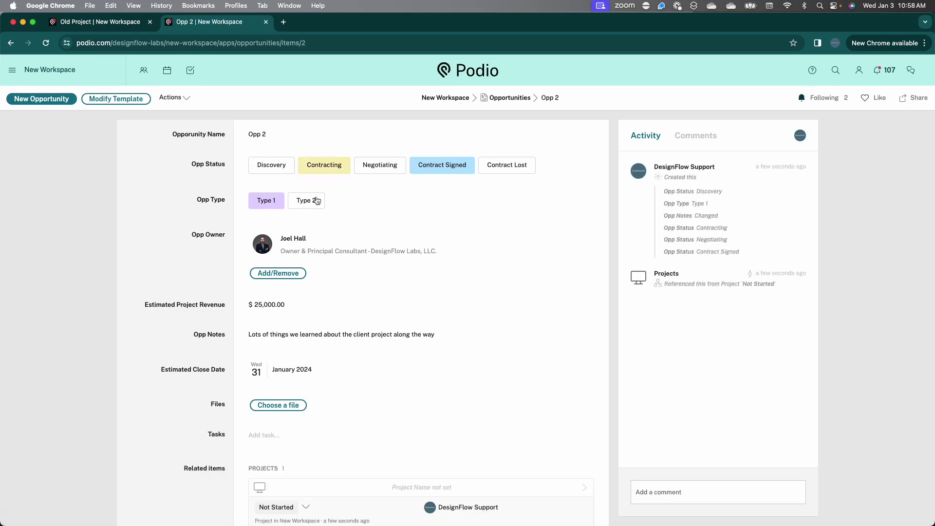
Step: Open the unnamed project among the related items of Opp 2 and name it "Project 2"
scroll(344, 318, down, 1)
scroll(343, 319, down, 2)
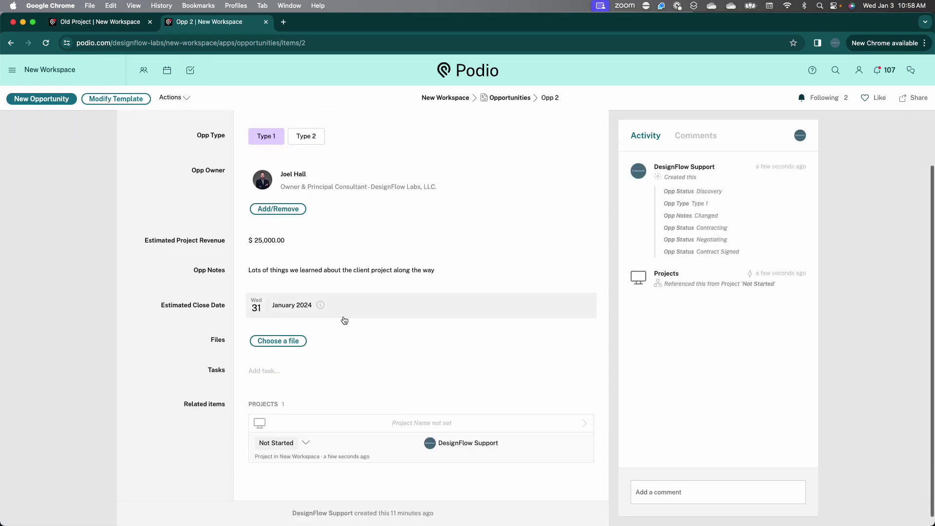
click(341, 423)
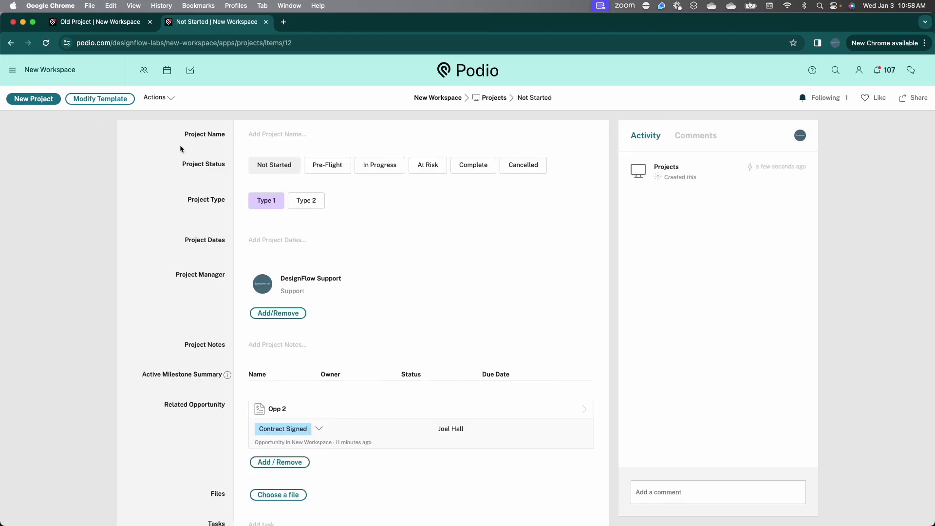
click(277, 135)
text(Port)
key(BackSpace)
key(BackSpace)
key(BackSpace)
text(roject 2)
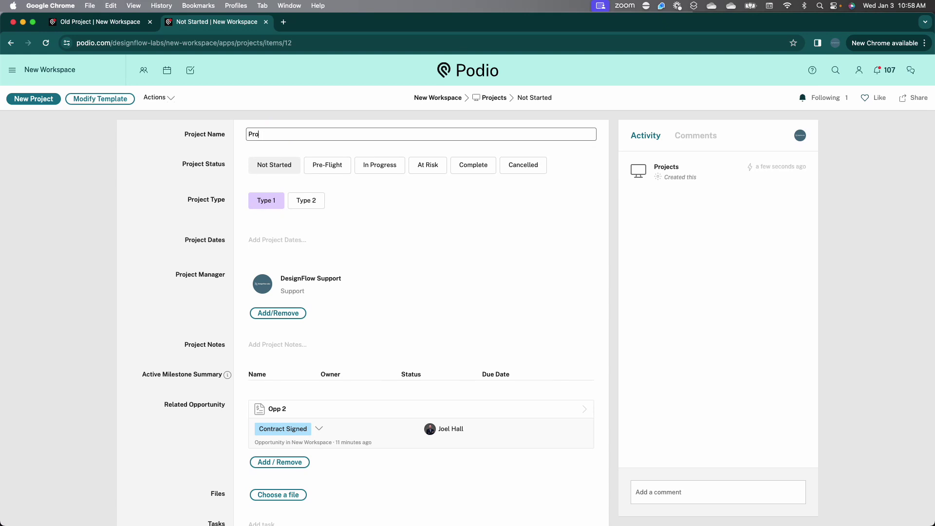
click(149, 152)
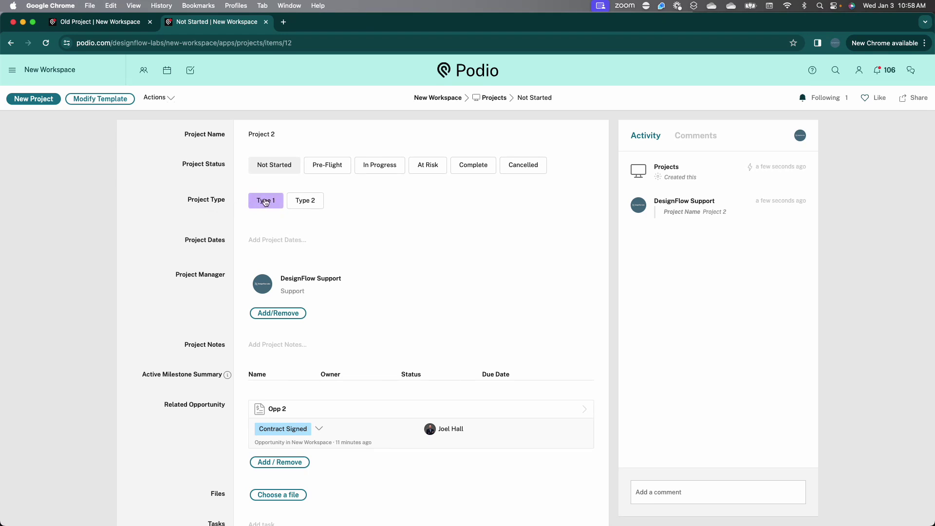
Step: Set the Project Dates of Project 2 to 02/01/2024 through 02/29/2024
click(259, 248)
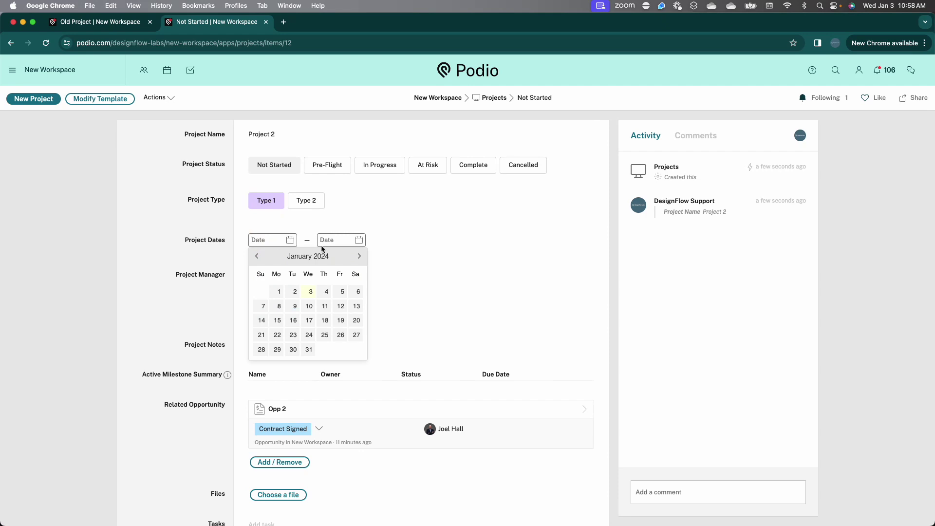
click(360, 258)
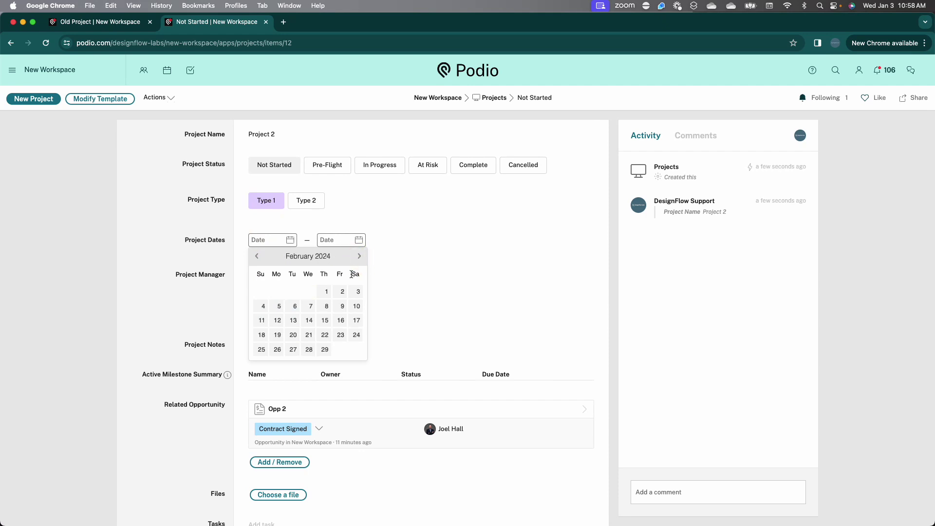
click(325, 292)
click(393, 349)
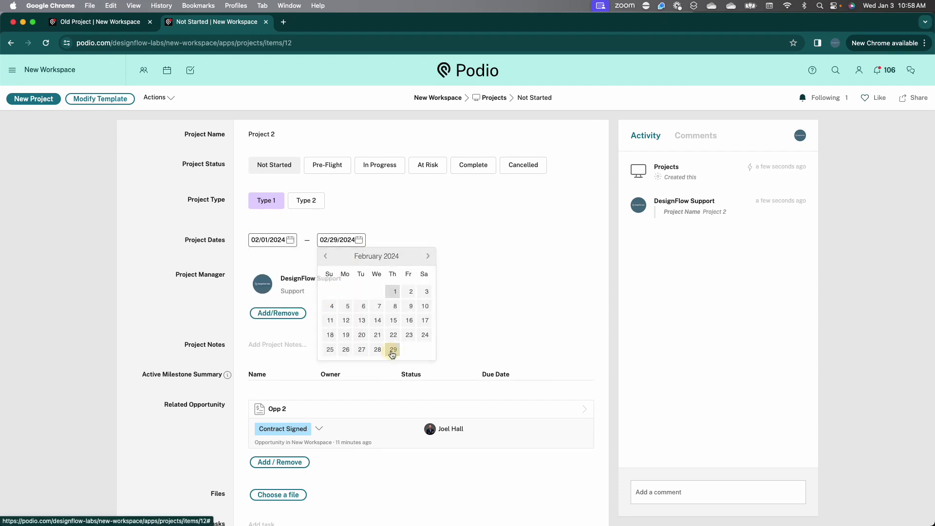
Step: Save the Project Dates and set the Project Status of Project 2 to Pre-Flight
click(164, 252)
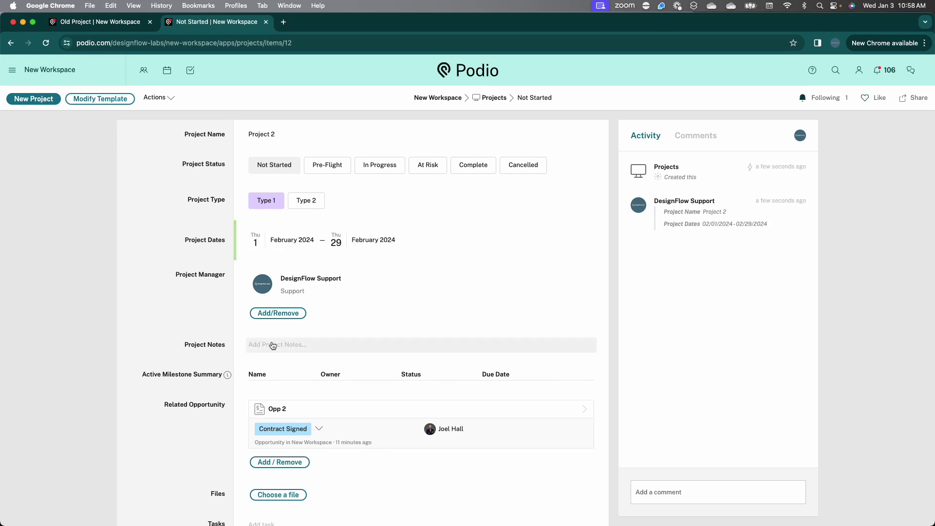
scroll(206, 409, down, 2)
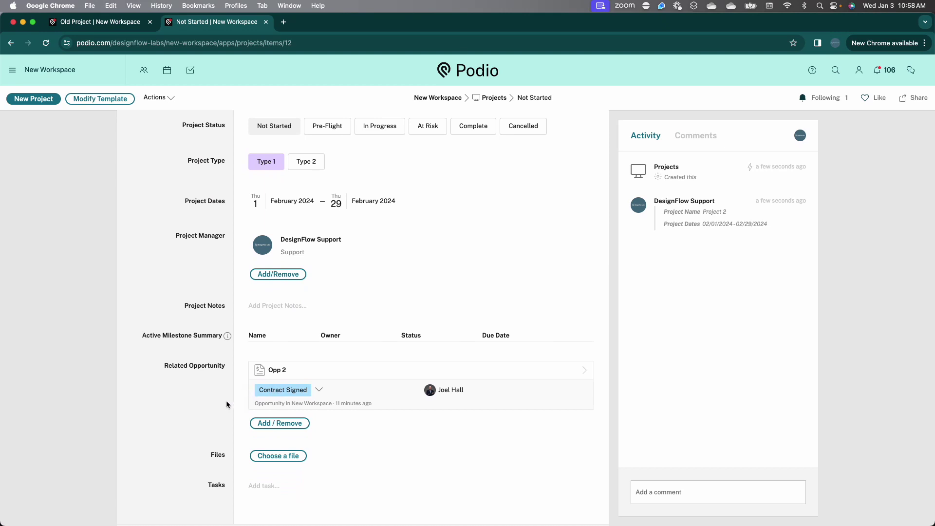
scroll(226, 400, up, 2)
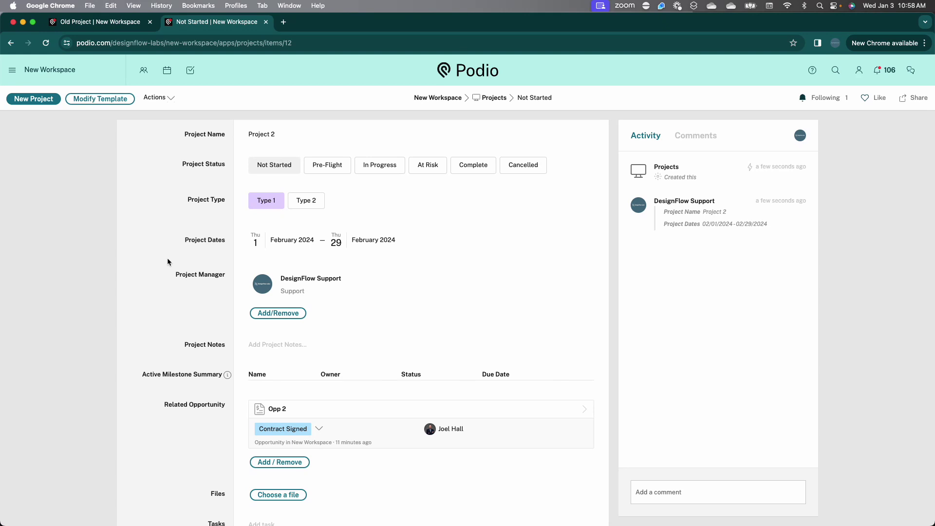
click(322, 166)
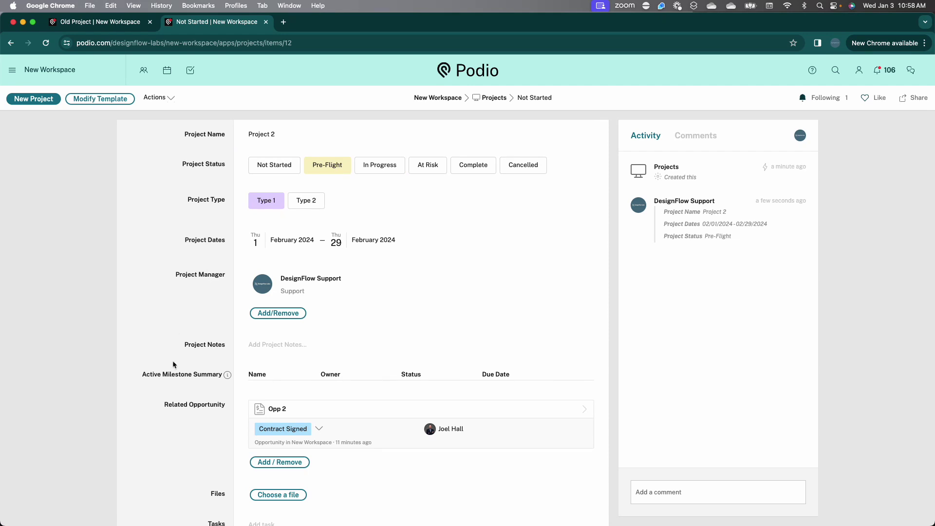
scroll(174, 364, down, 1)
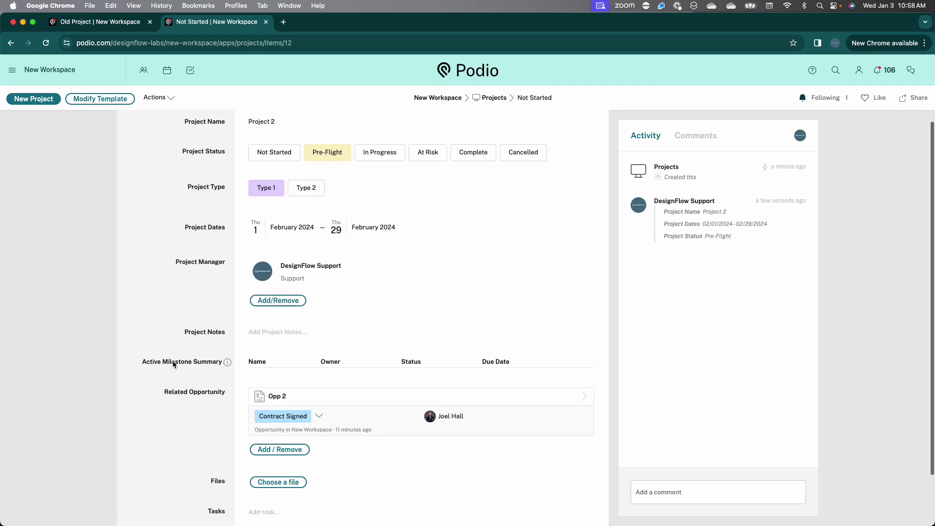
Step: Reload Project 2 and review its Active Milestone Summary and related milestones
click(45, 44)
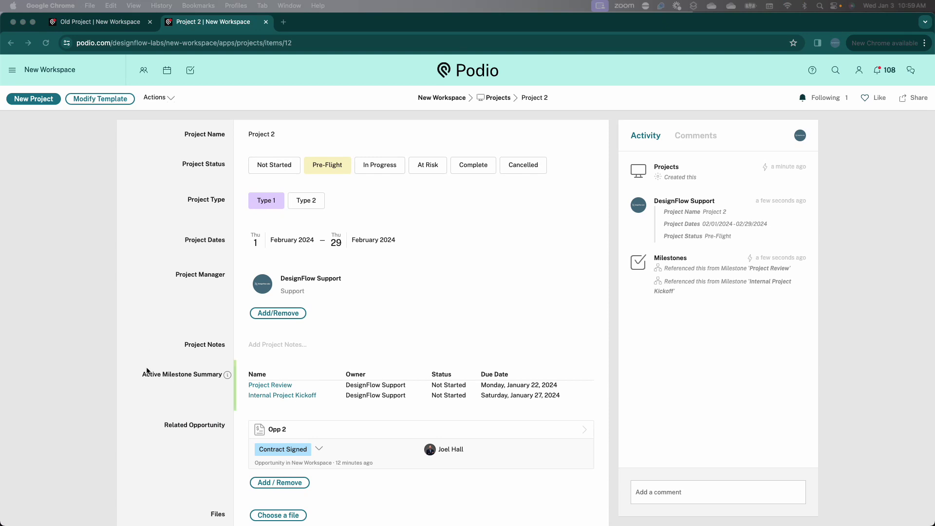
scroll(148, 369, down, 3)
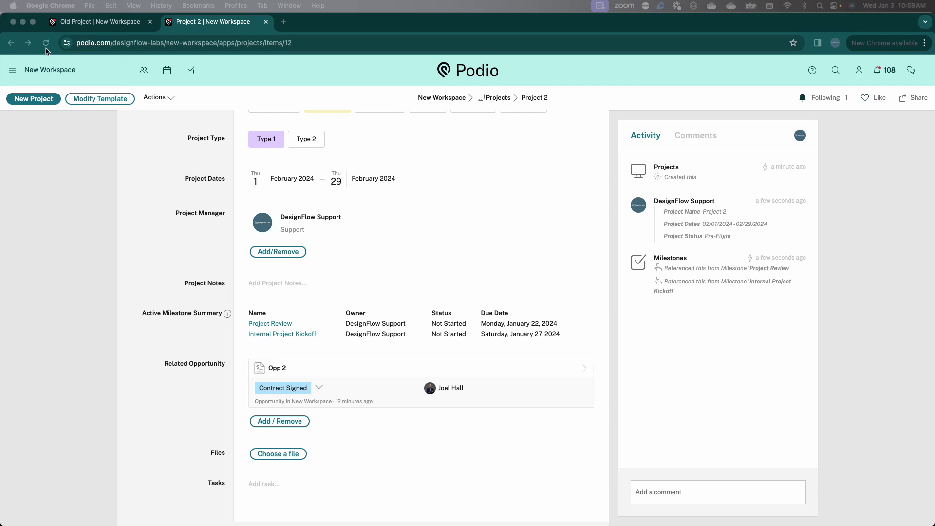
scroll(211, 321, down, 1)
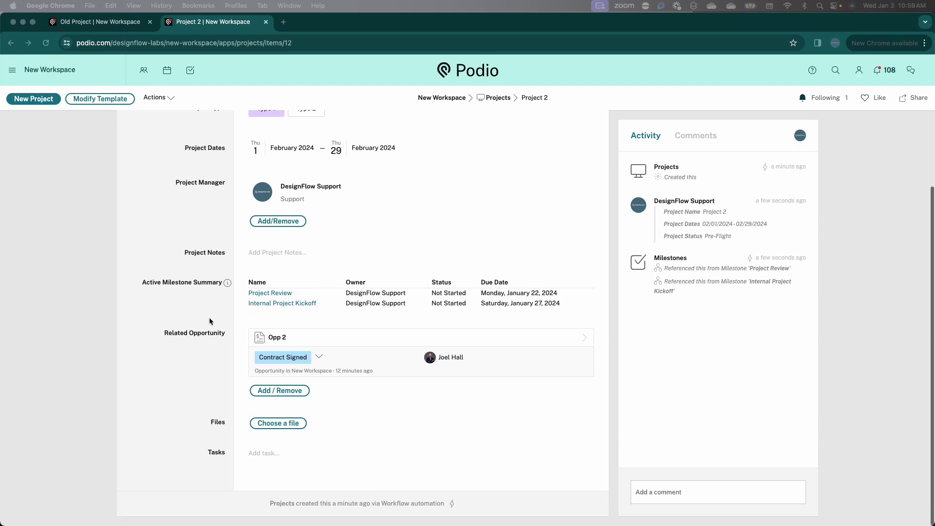
click(46, 43)
scroll(179, 325, down, 5)
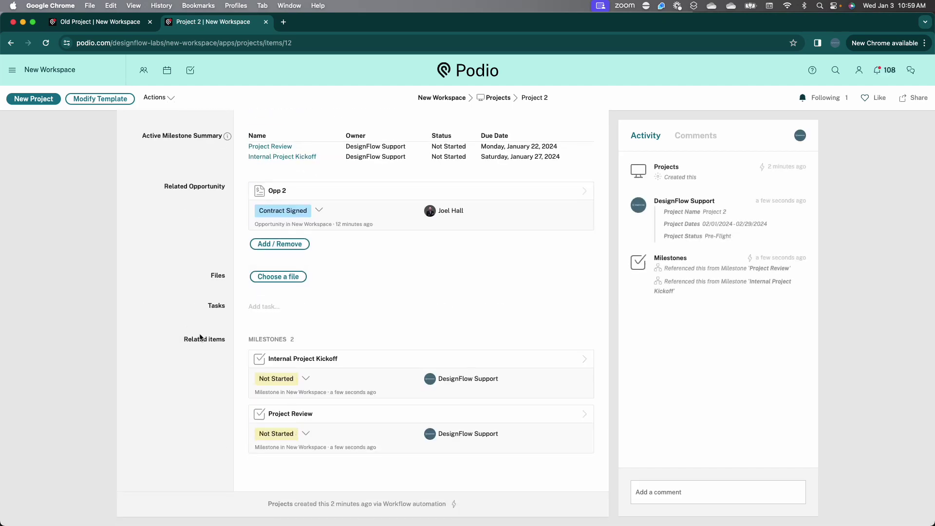
scroll(202, 339, up, 5)
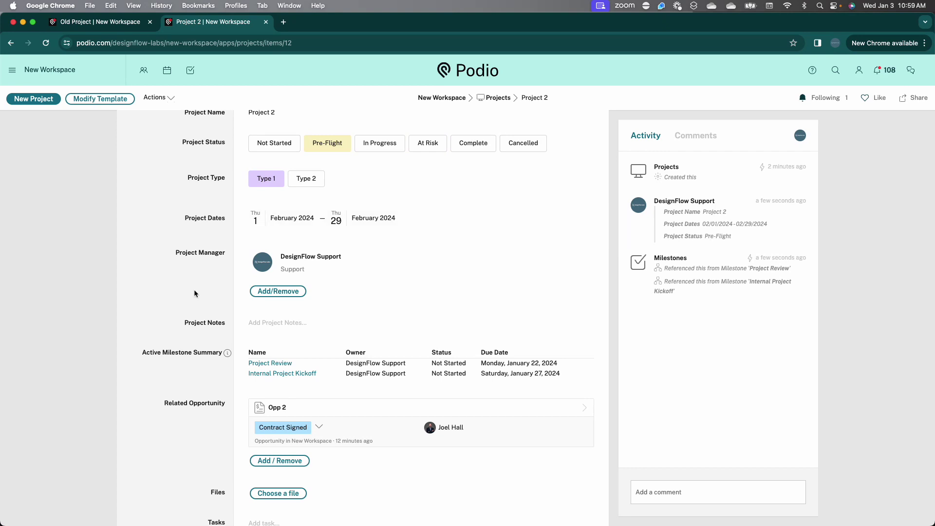
Step: Open the related opportunity Opp 2 and review its fields and related project
click(325, 406)
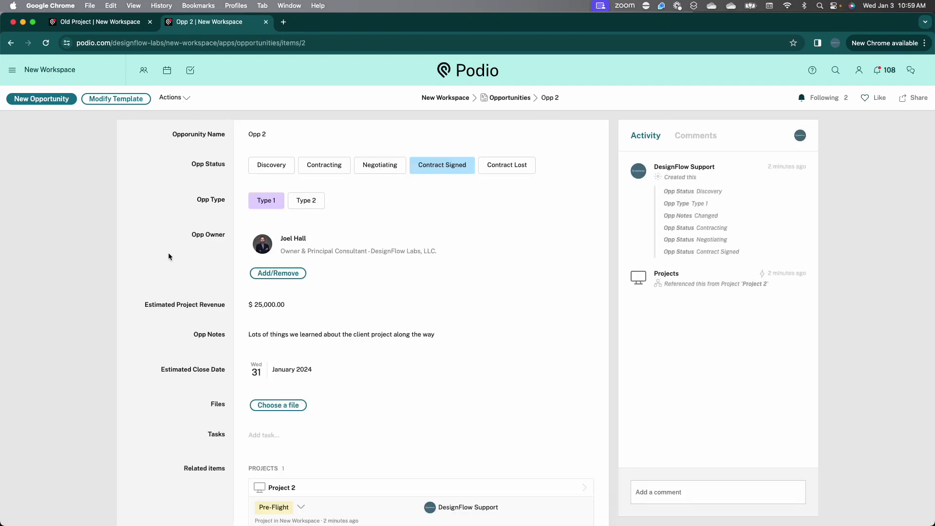
scroll(168, 253, down, 1)
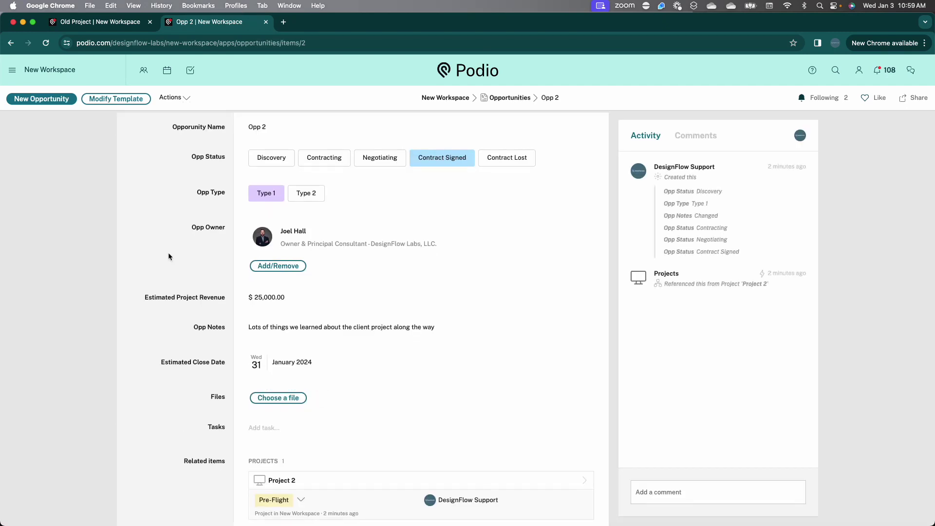
scroll(168, 253, down, 1)
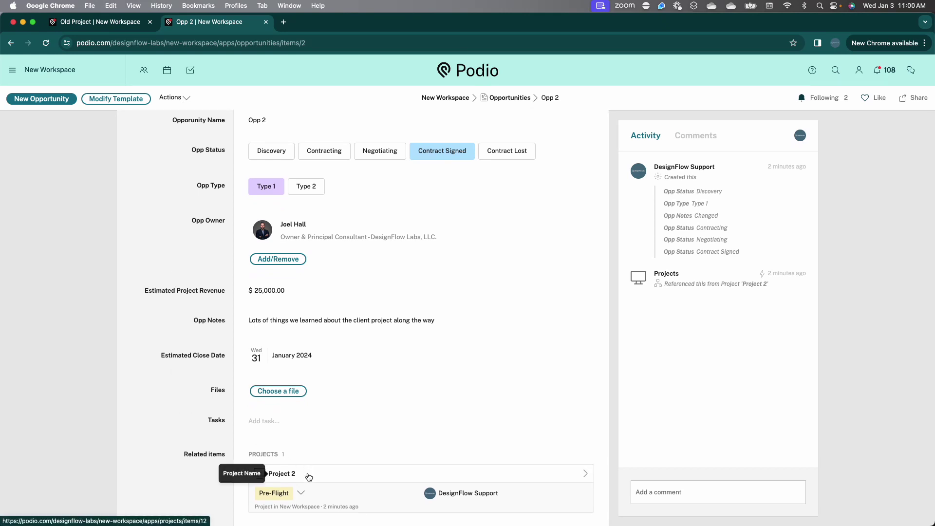
scroll(213, 418, up, 2)
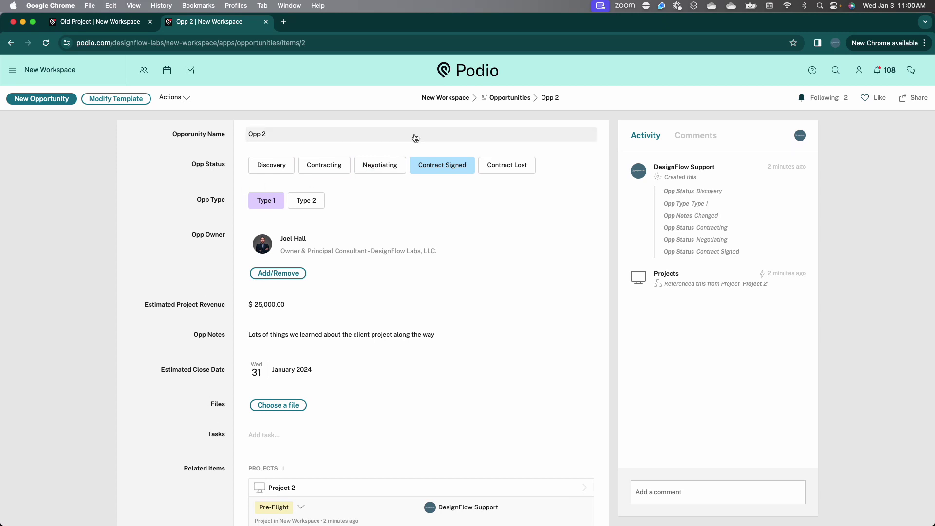
Step: Start a new app in New Workspace with the app name "Automation Ideas" and the item name "Idea"
click(444, 98)
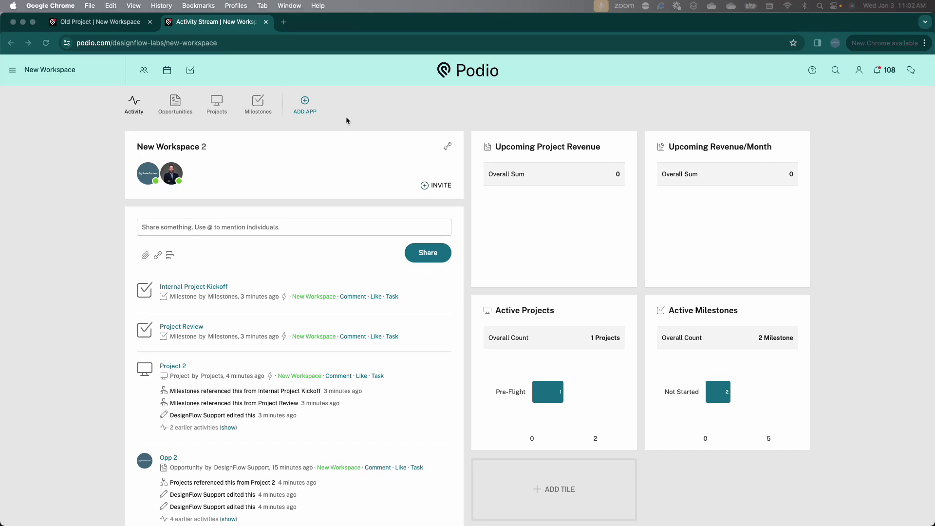
click(304, 101)
click(407, 164)
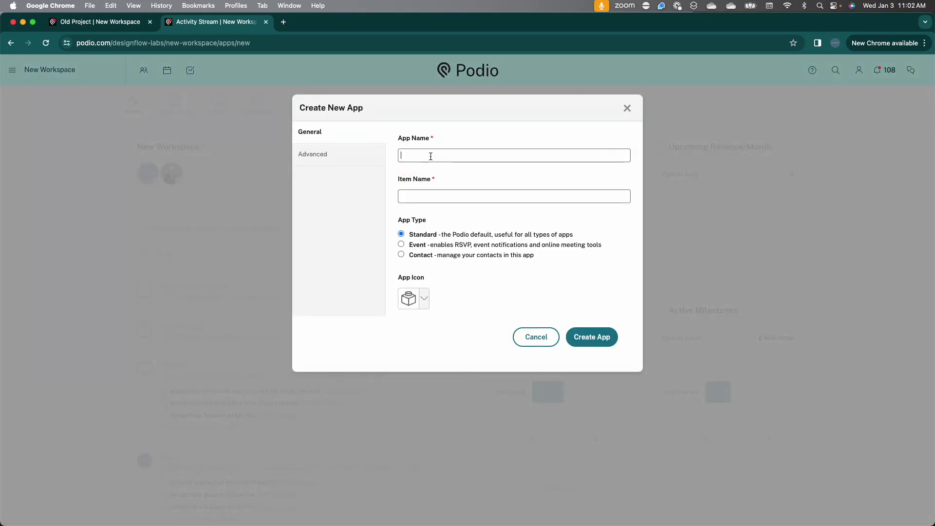
text(Automation Ideas)
click(421, 192)
text(Ideas)
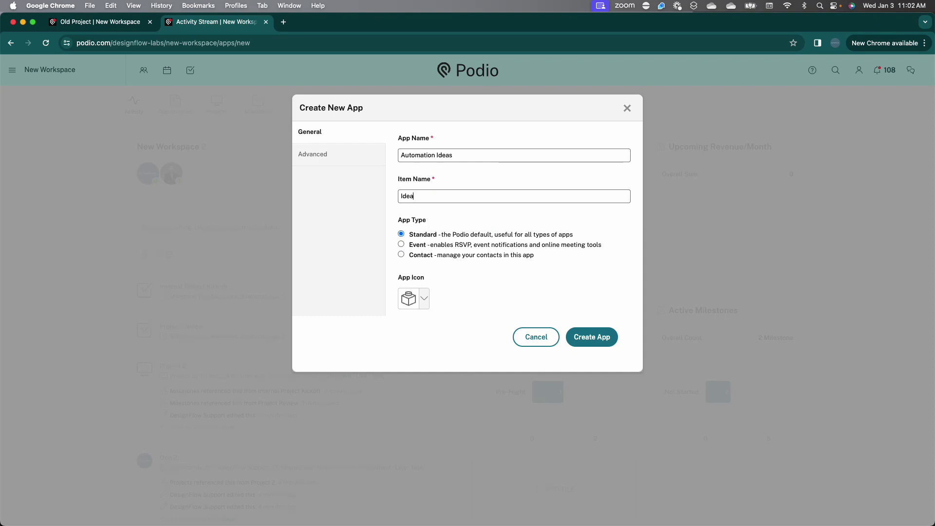
Step: Search the app icons for "idea" and choose the glowing light bulb as the app icon
scroll(440, 237, down, 2)
click(412, 253)
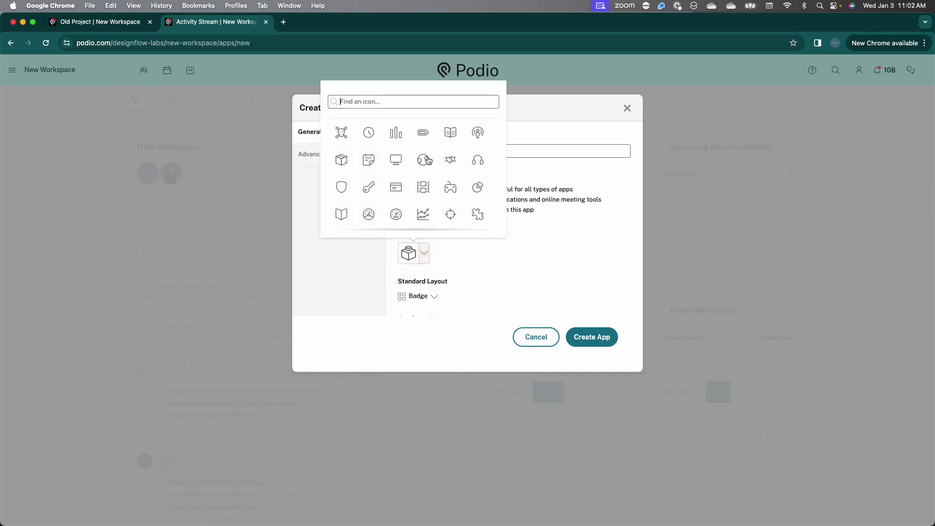
text(idea)
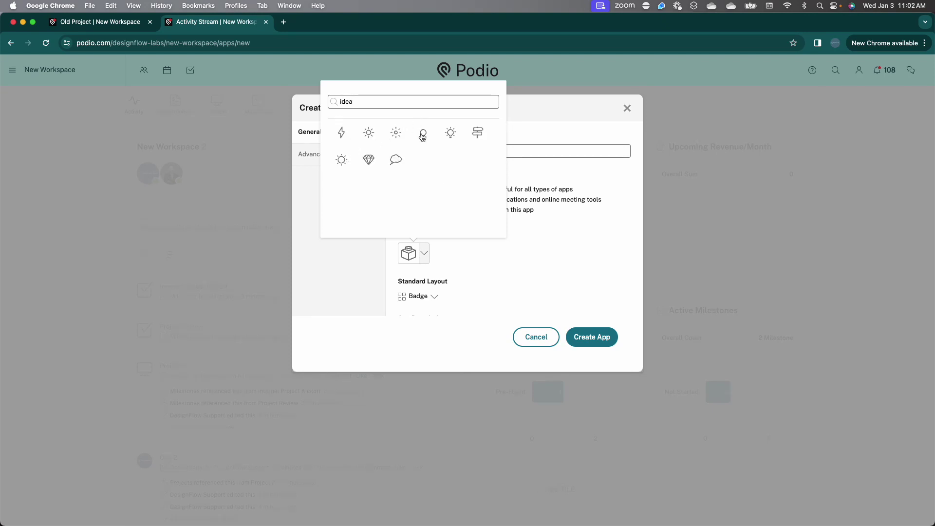
click(451, 136)
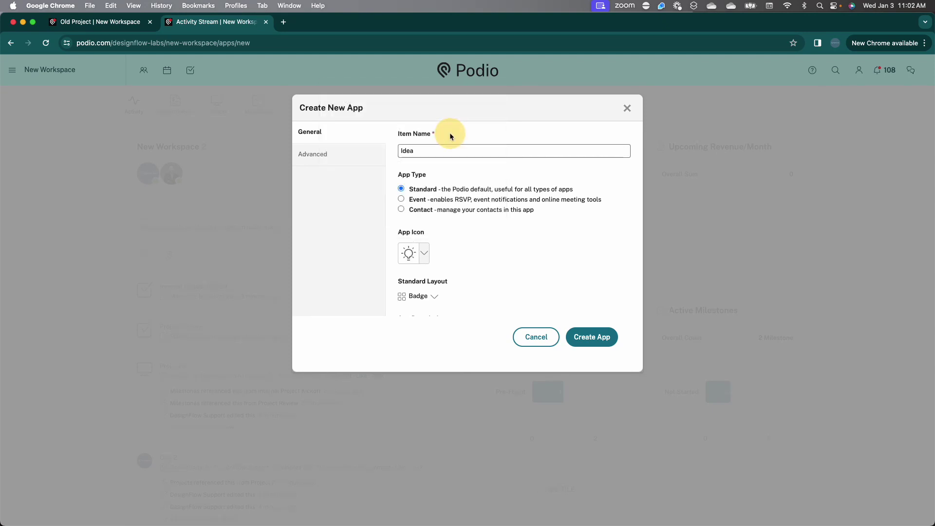
Step: Set the app's Standard Layout to Card and create the app
scroll(429, 261, down, 2)
click(429, 261)
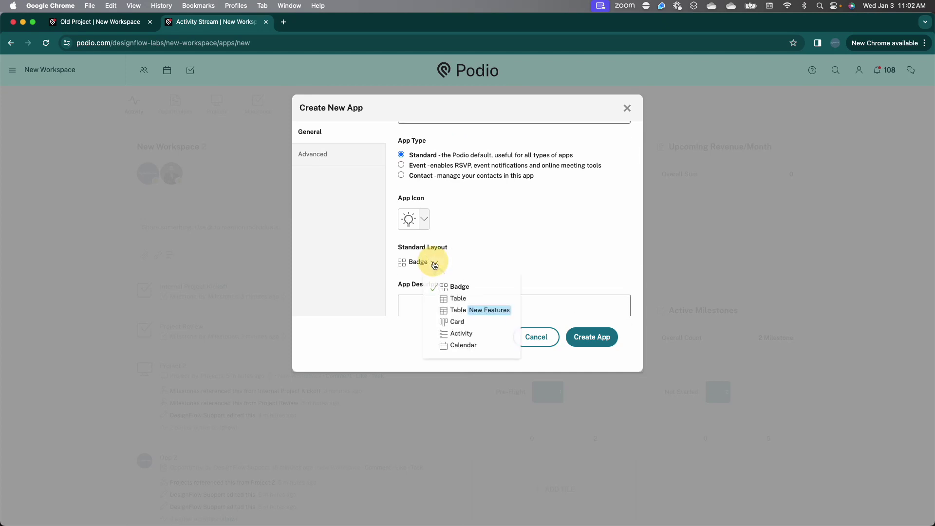
click(452, 322)
scroll(509, 263, down, 4)
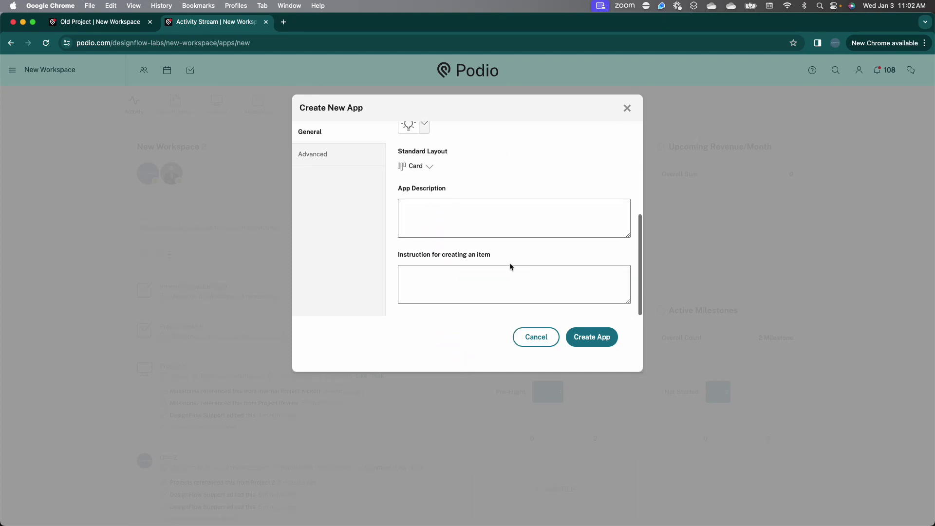
click(590, 335)
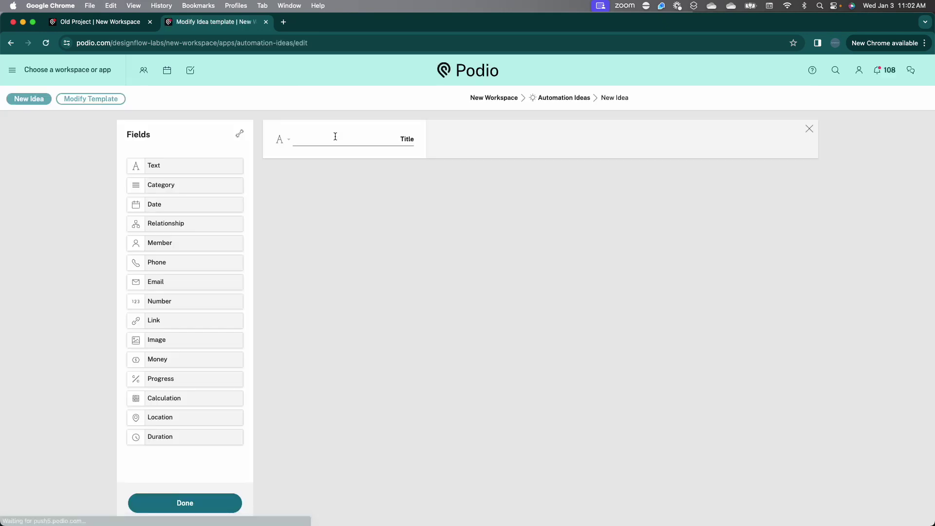
Step: Rename the template's Title field to "Idea Name" and add a Category field named "Idea Type" below it
click(358, 138)
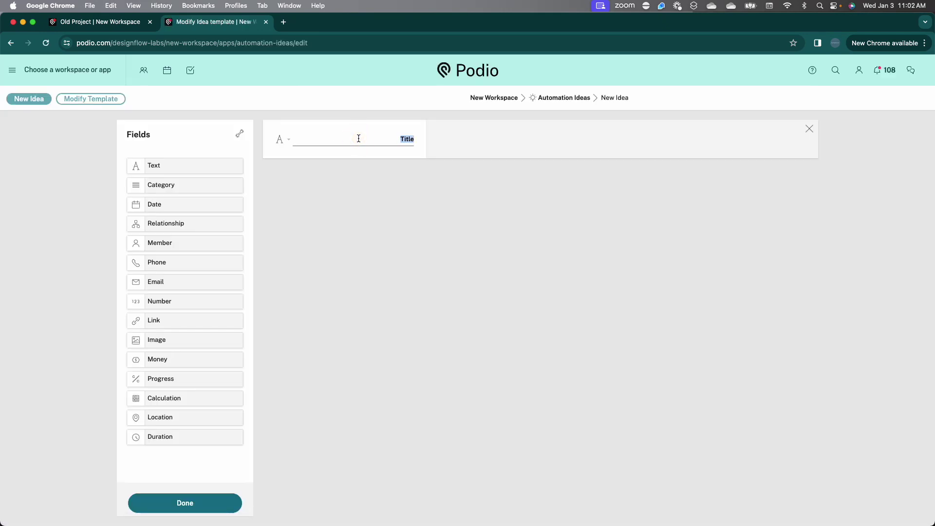
text(Idea Name)
drag(167, 190, 288, 187)
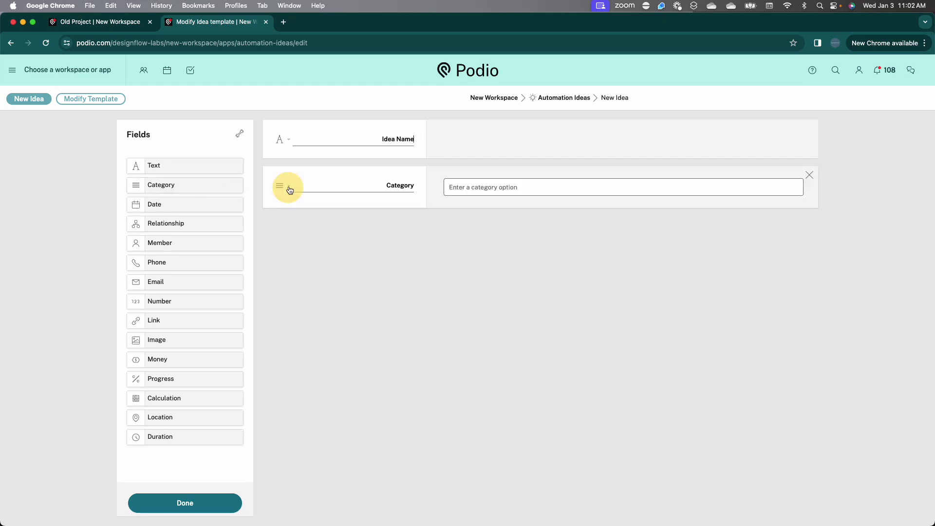
double_click(392, 187)
text(Idea)
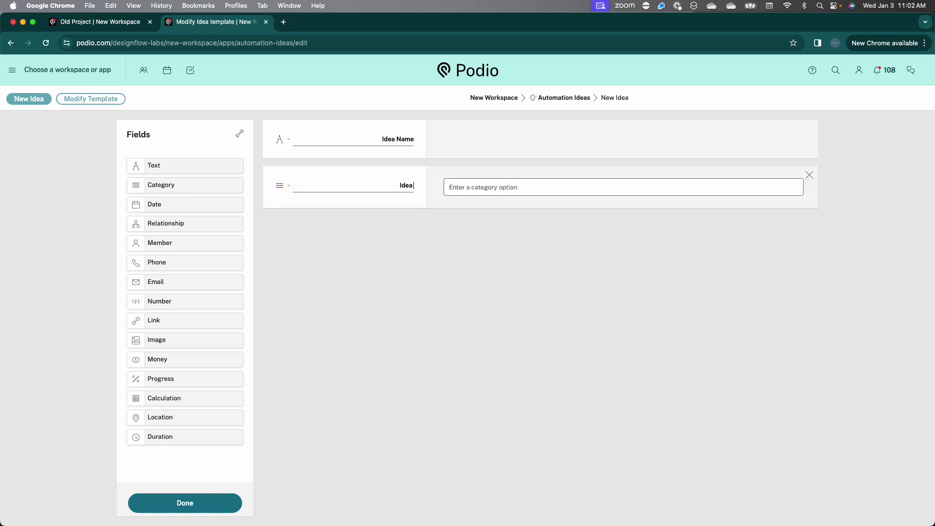
text( Type)
Step: Add a Member field named "Idea Submitted By" below the Idea Type field
drag(190, 240, 299, 232)
double_click(400, 235)
key(BackSpace)
text(Idea Submittef)
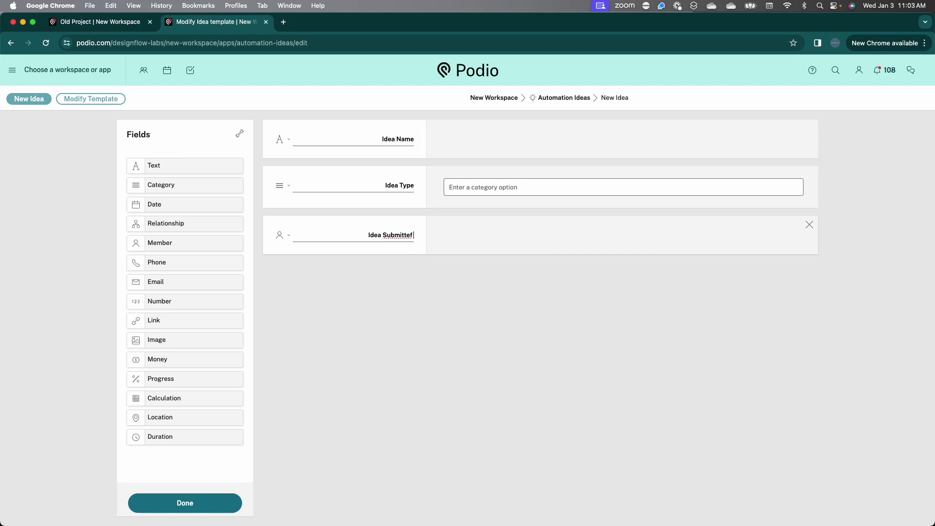
key(BackSpace)
text(d By)
Step: Add a Category field named "Idea Status" below Idea Submitted By with the options New, In Review and Approved
drag(201, 187, 286, 273)
text(Idea Status)
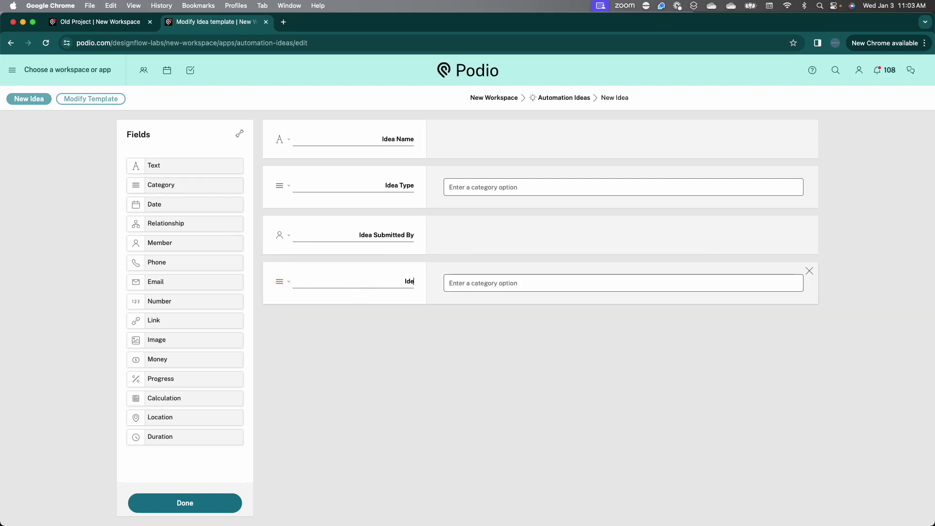
click(496, 288)
text(New)
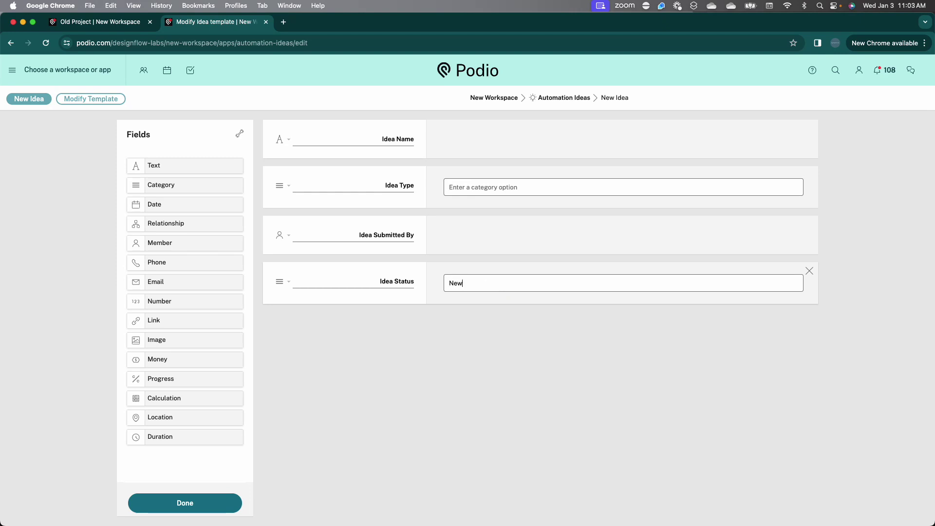
key(Return)
text(In Review)
key(Return)
text(Approved)
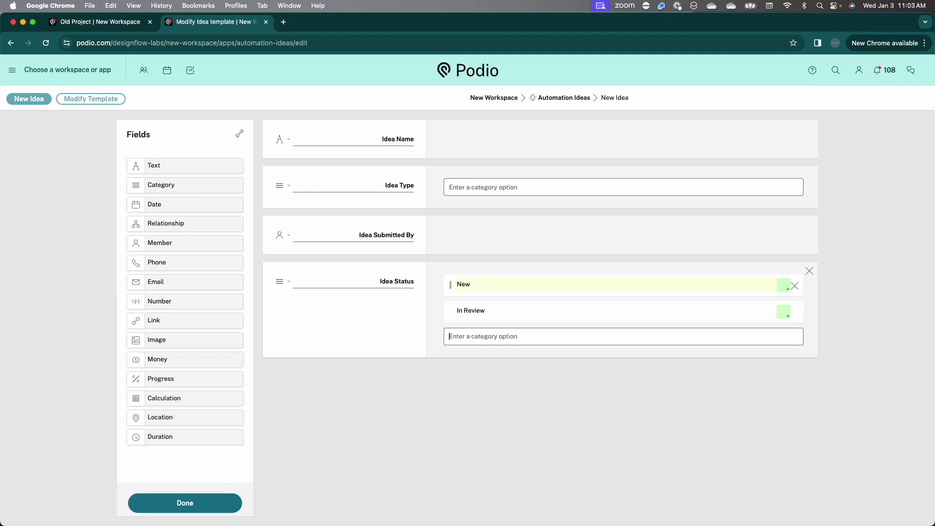
key(Return)
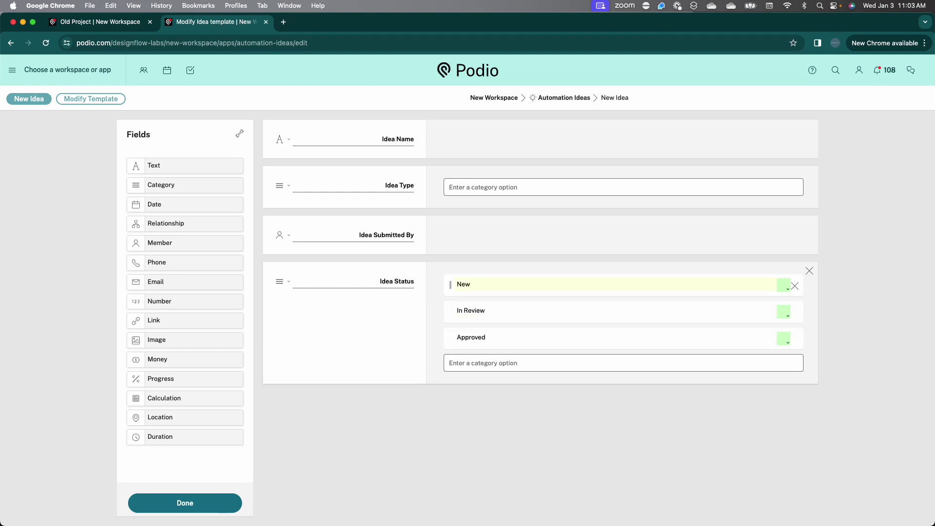
Step: Add the options Put on Hold and Completed to the Idea Status field
text(N)
key(BackSpace)
text(Put on Hold)
key(Return)
text(C)
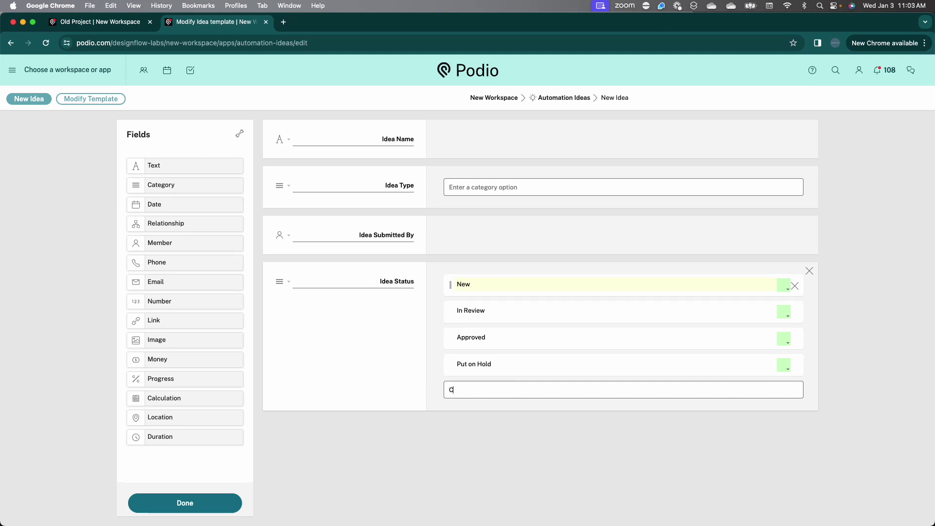
text(ompleted)
key(Return)
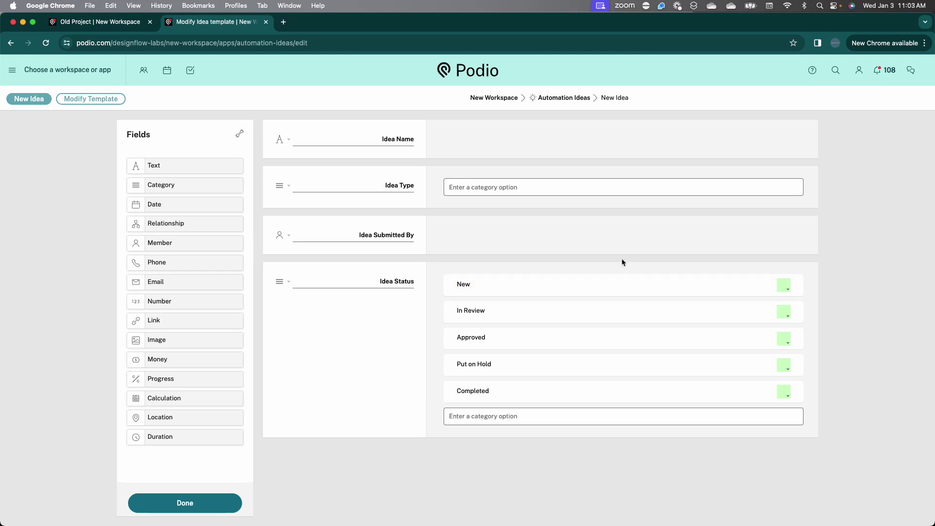
Step: Colour the Idea Status options: New light grey, In Review light yellow, Put on Hold pink and Completed light blue
click(787, 284)
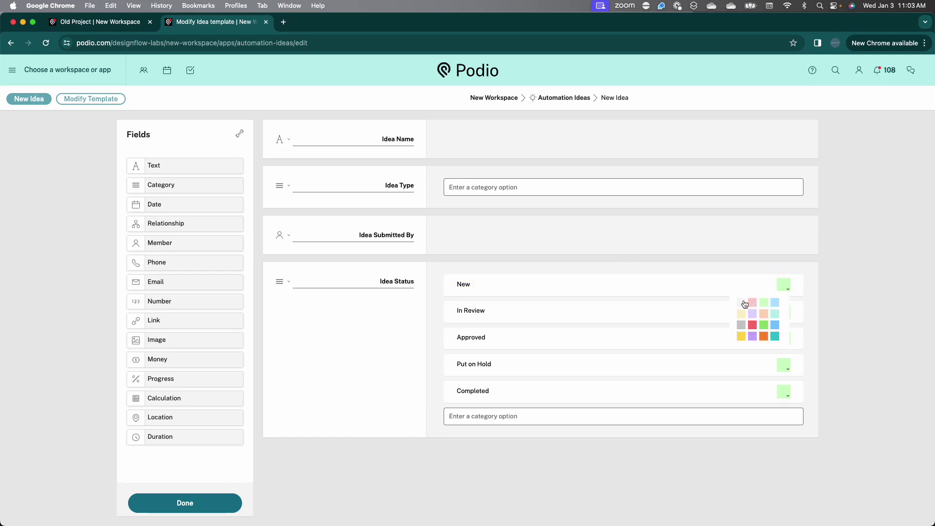
click(743, 299)
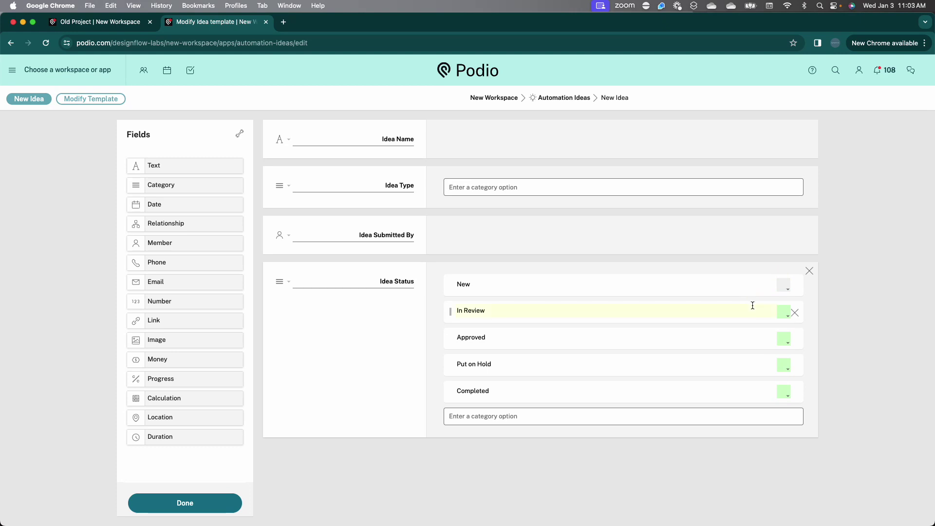
click(783, 314)
click(746, 338)
click(782, 365)
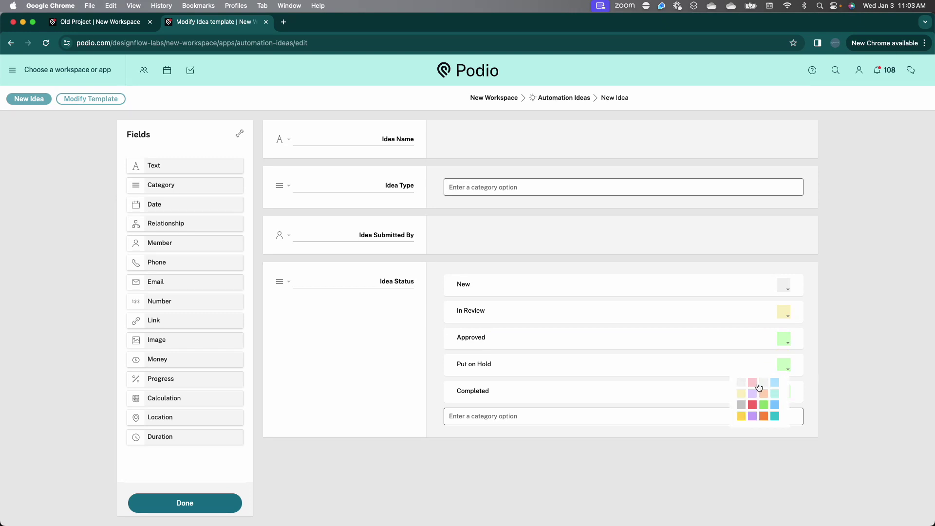
click(753, 383)
click(781, 391)
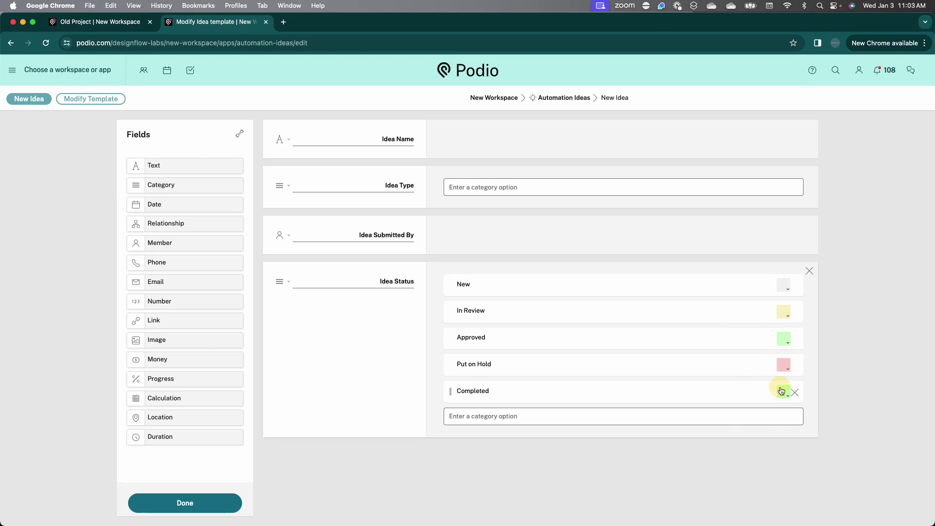
click(761, 435)
Step: Move the Put on Hold status option above Approved and rename it "Put On Hold"
drag(447, 365, 455, 335)
double_click(472, 341)
text(On)
key(Return)
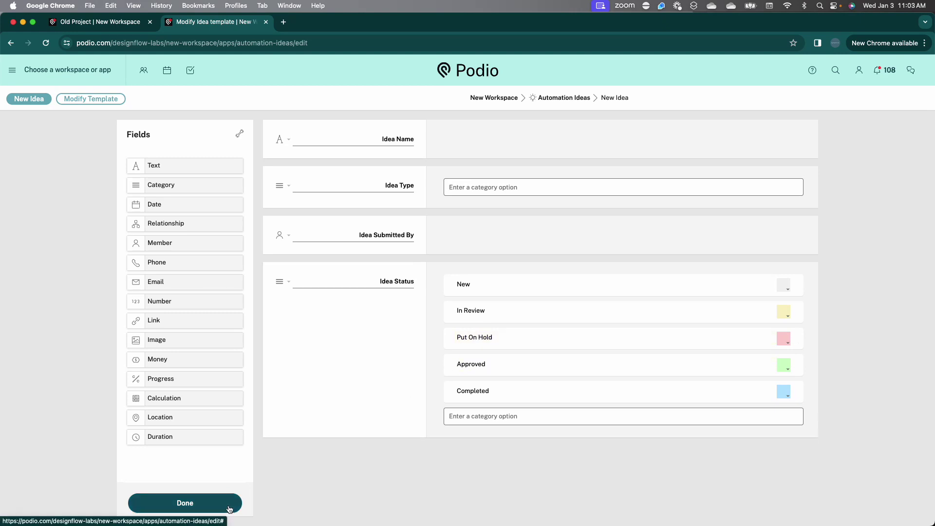
Step: Add the options "Something not working", "Build something new" and "Improve something that exists" to the Idea Type field
click(511, 188)
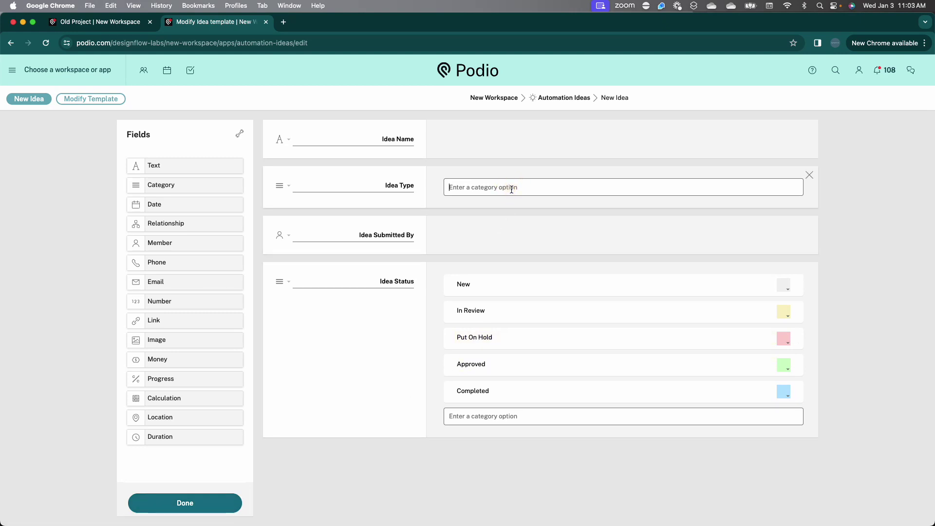
text(Something not working)
key(Return)
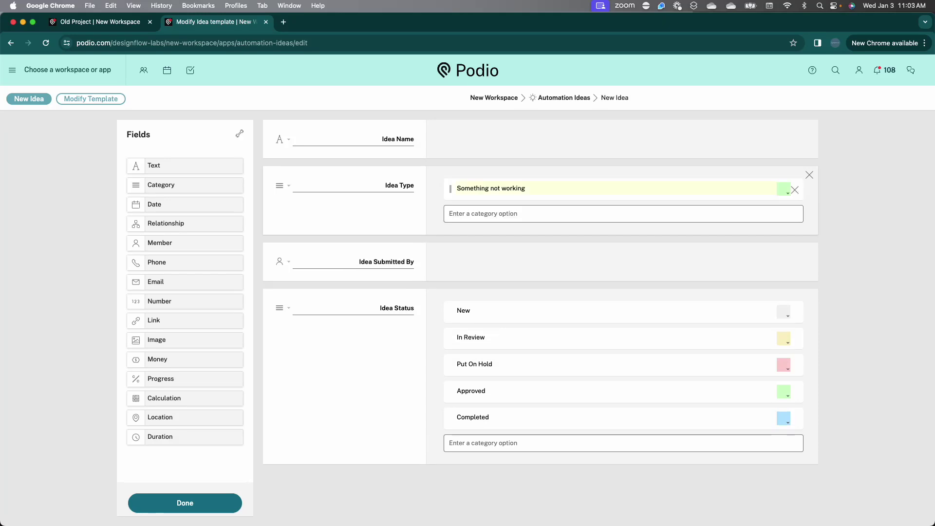
text(Build something new)
key(Return)
text(Impro)
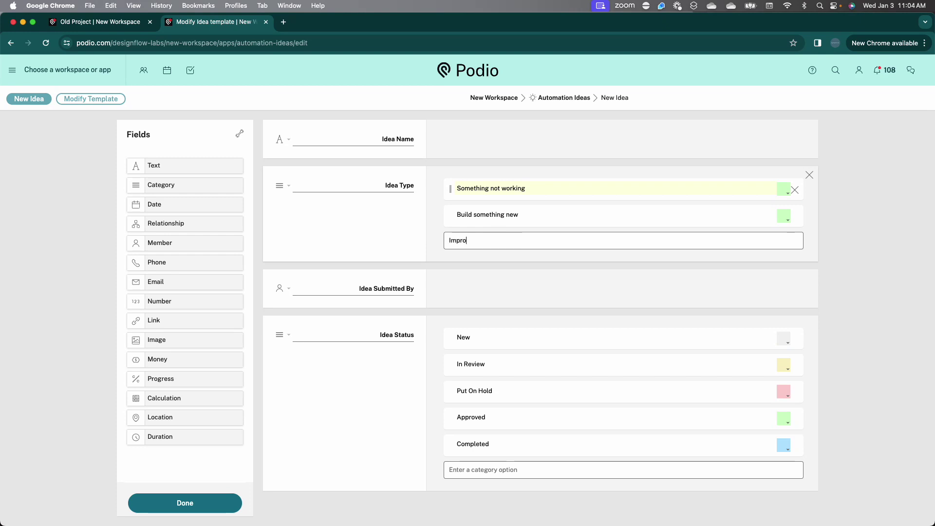
text(ve something that exists)
key(Return)
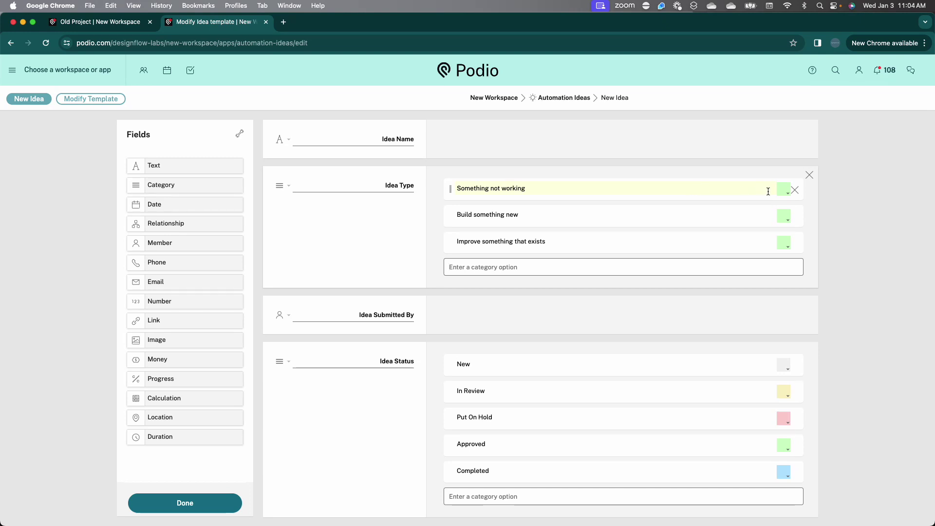
Step: Colour the three Idea Type options light purple, light orange and light teal from first to last, and save the template
click(784, 190)
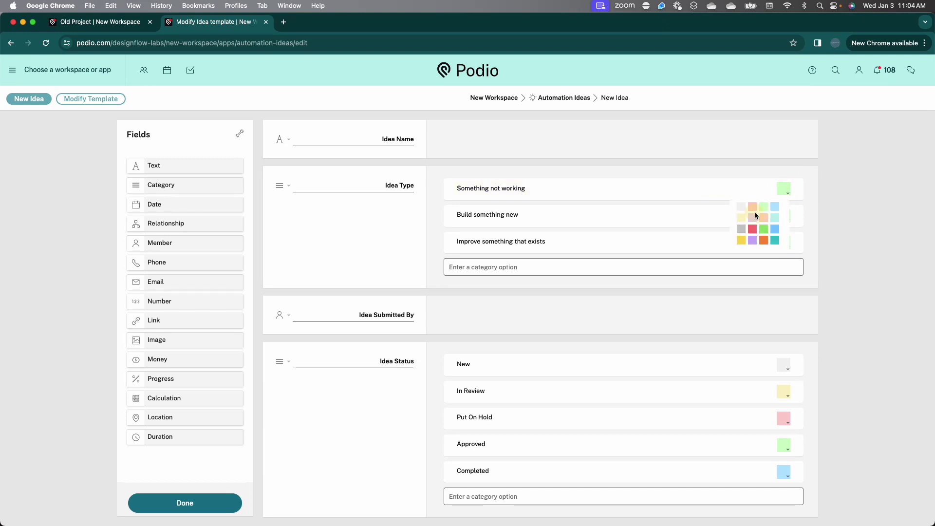
click(752, 216)
click(783, 216)
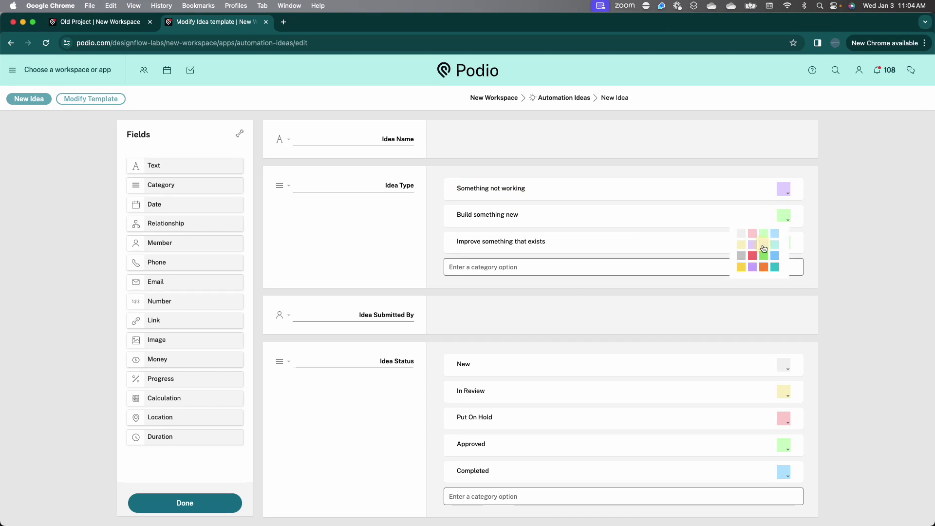
click(763, 246)
click(783, 243)
click(775, 271)
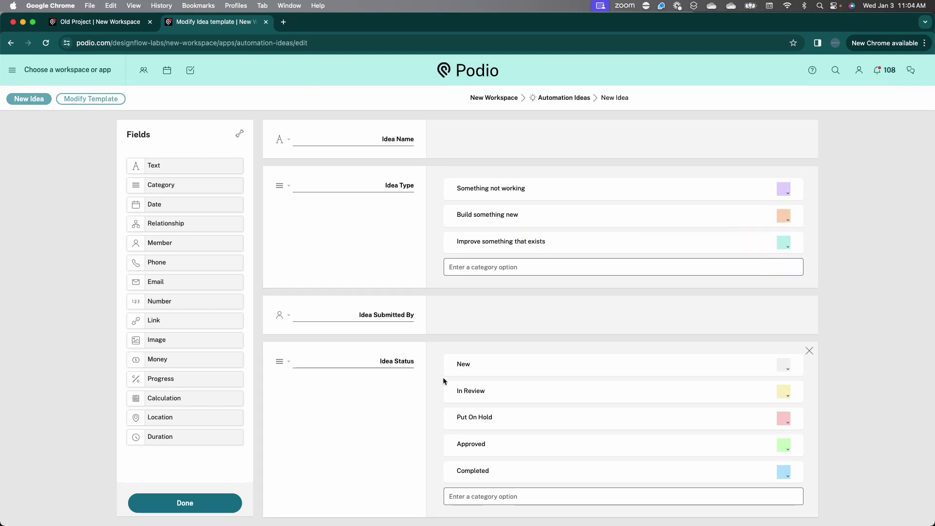
click(238, 508)
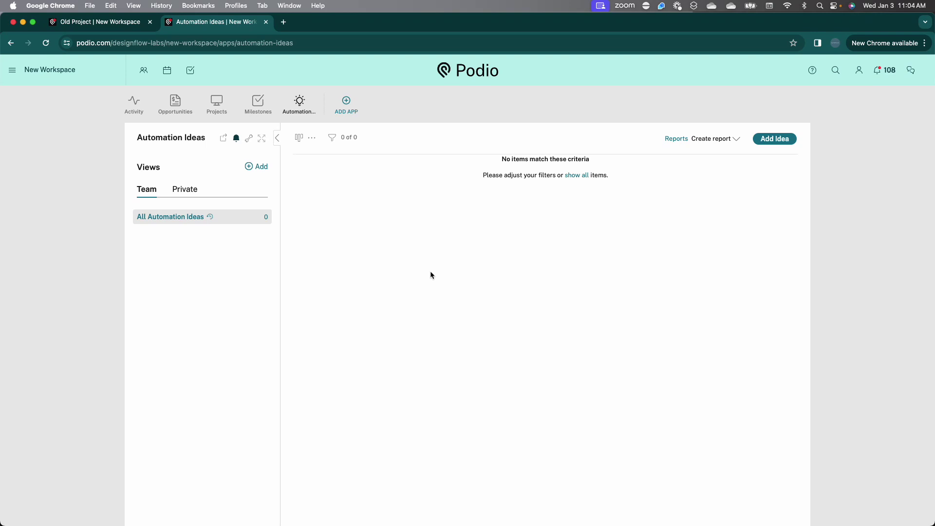
Step: Create a webform for the Automation Ideas app and exclude the Idea Status field from it
click(249, 140)
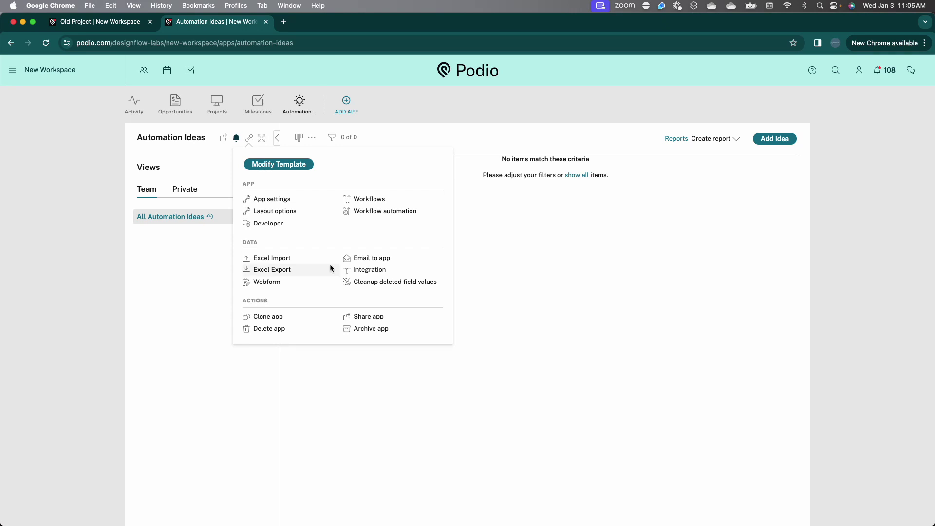
click(277, 283)
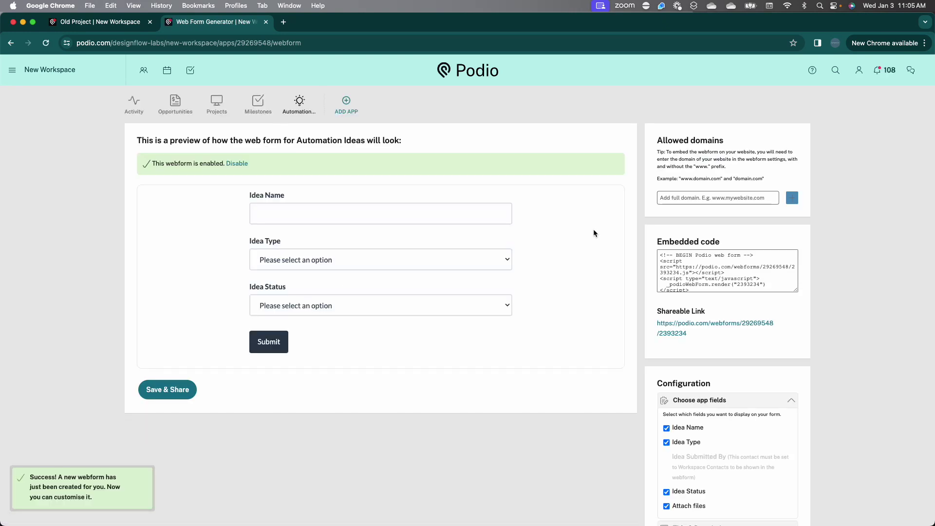
scroll(586, 229, down, 3)
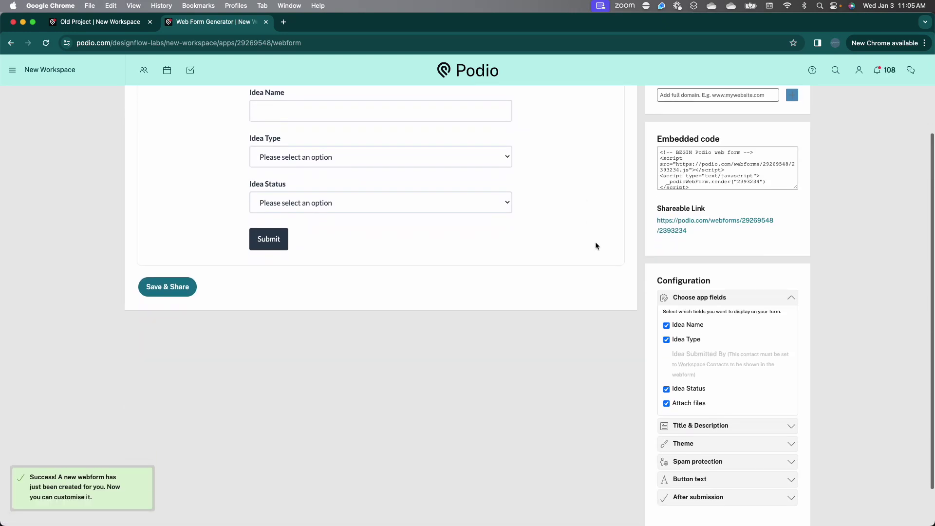
scroll(483, 224, up, 1)
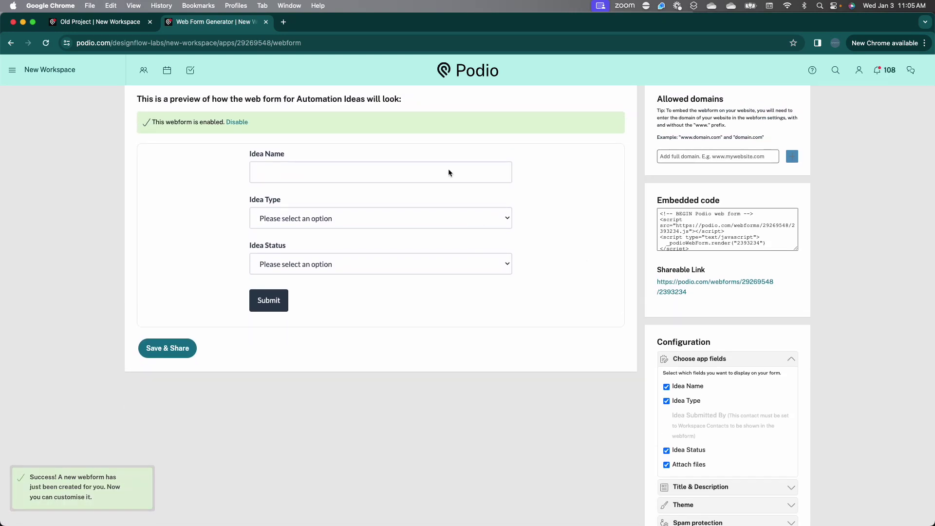
click(666, 449)
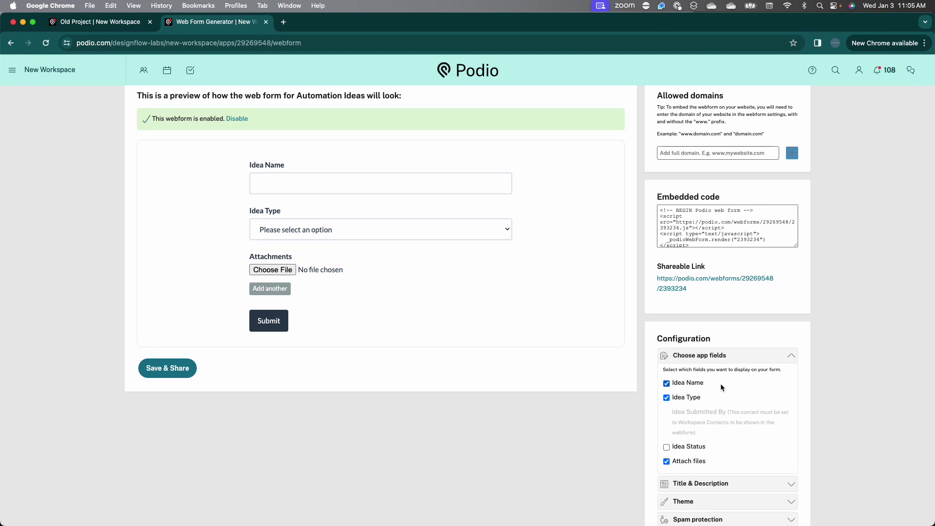
Step: Set the webform title to "Automation Idea Submission Form"
scroll(727, 390, down, 3)
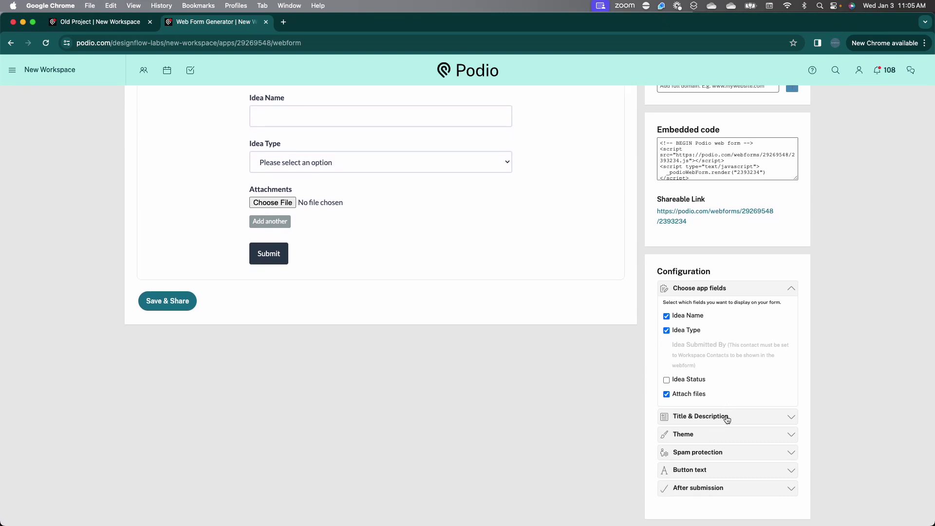
click(727, 417)
click(687, 345)
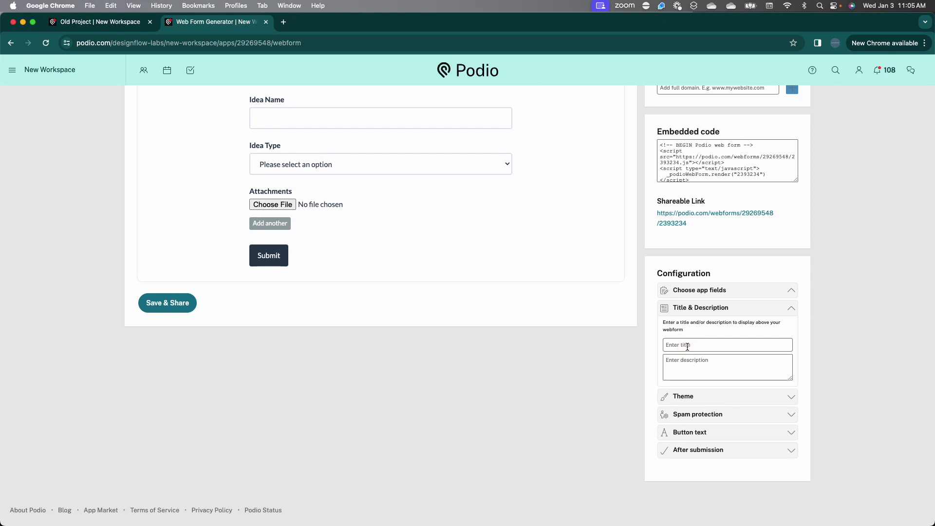
text(Automation Idea Form)
click(707, 345)
text(Submission Form)
Step: Describe the webform as "Submit your ideas for increased collaboration & automation capabilities. Let us know what's working, what's not, and what you'd like to see improved."
click(717, 364)
text(Submi)
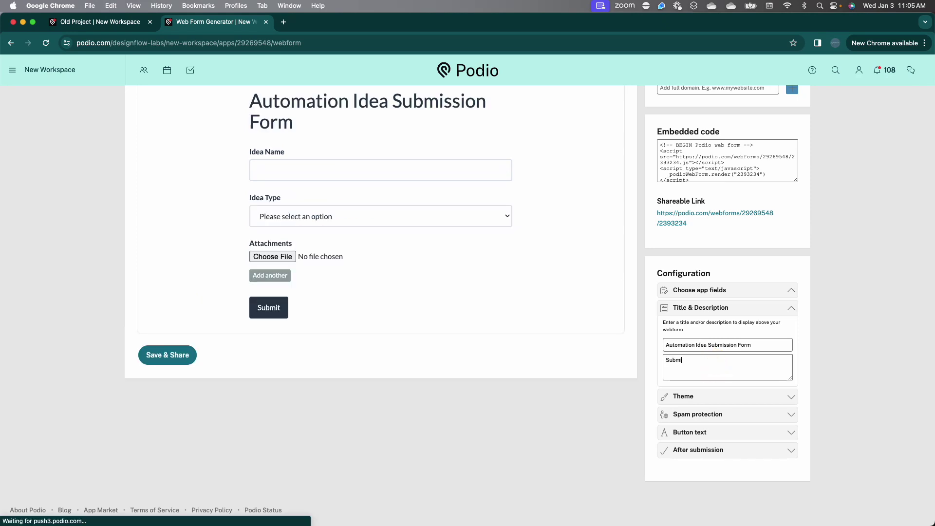
text(t your ideas for)
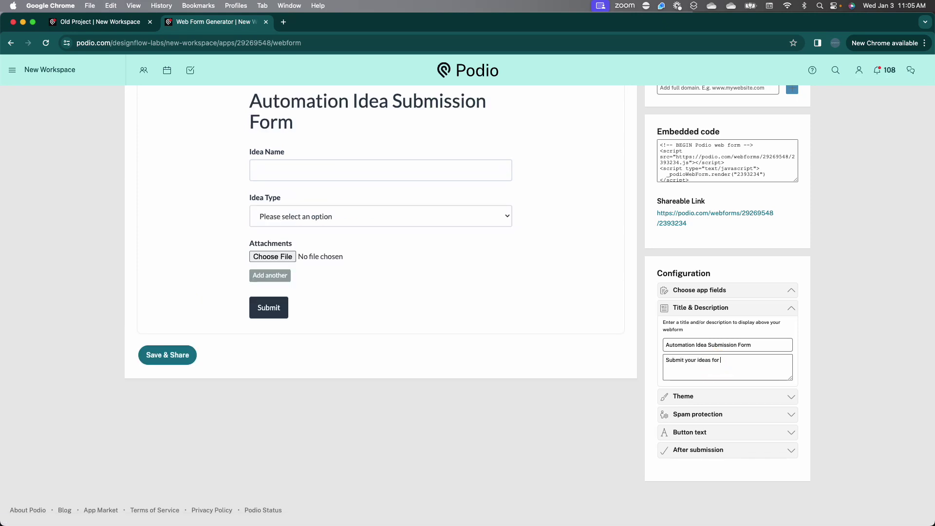
text( increased collaboration & automation capabilities. Let us know what's wo)
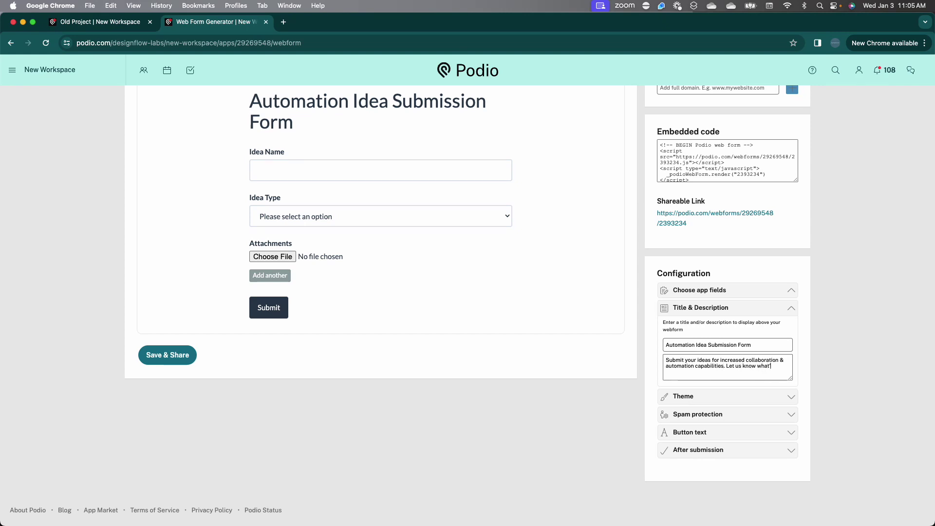
text(rking, wha)
text(t's not a)
text(, and what you)
text(d)
key(BackSpace)
text('d like to see improved)
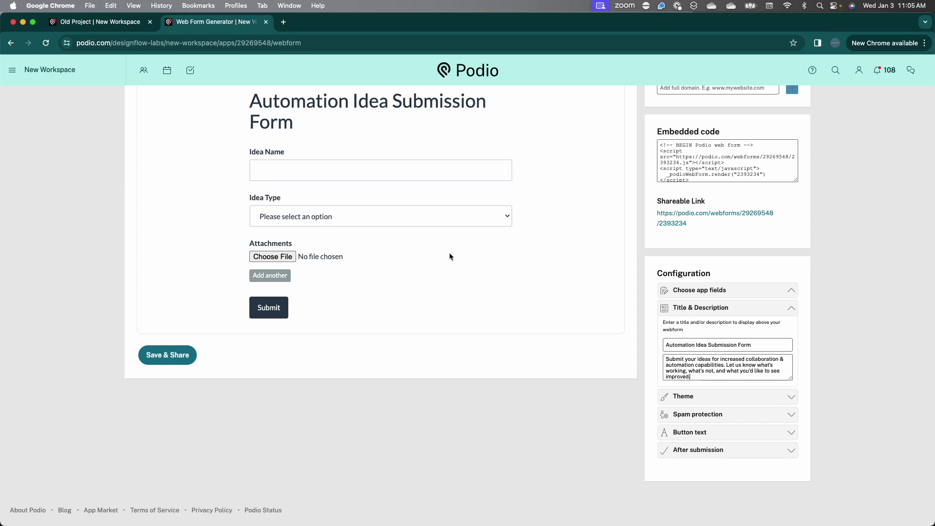
click(648, 412)
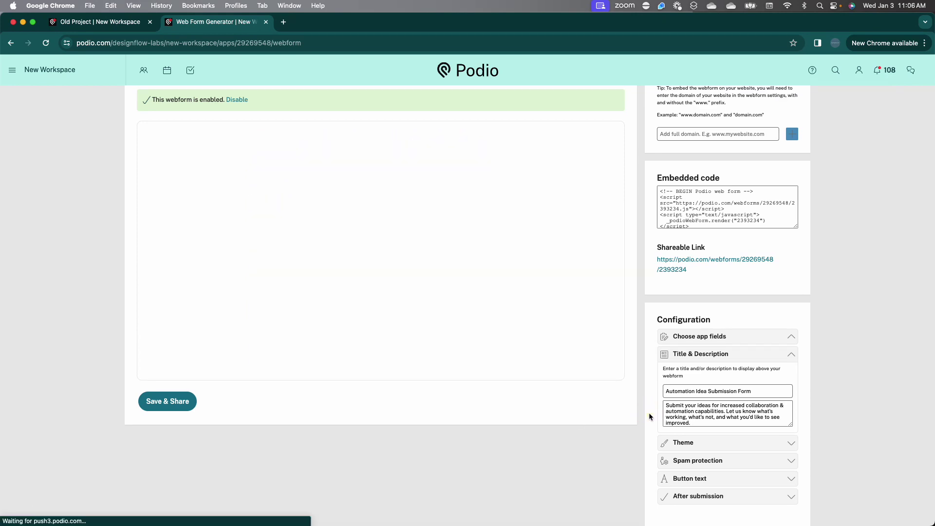
Step: Check the webform's theme setting and set the submit button text to "Submit My Idea"
scroll(656, 375, down, 2)
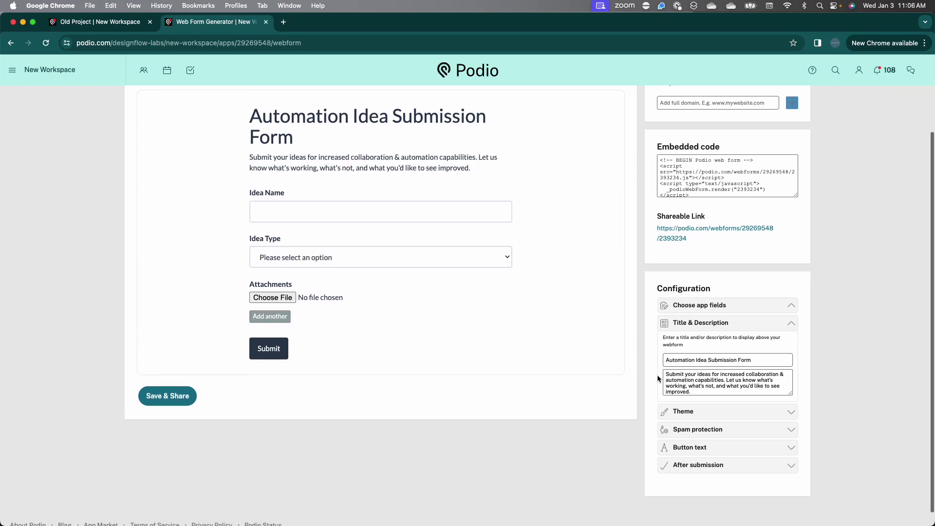
click(698, 407)
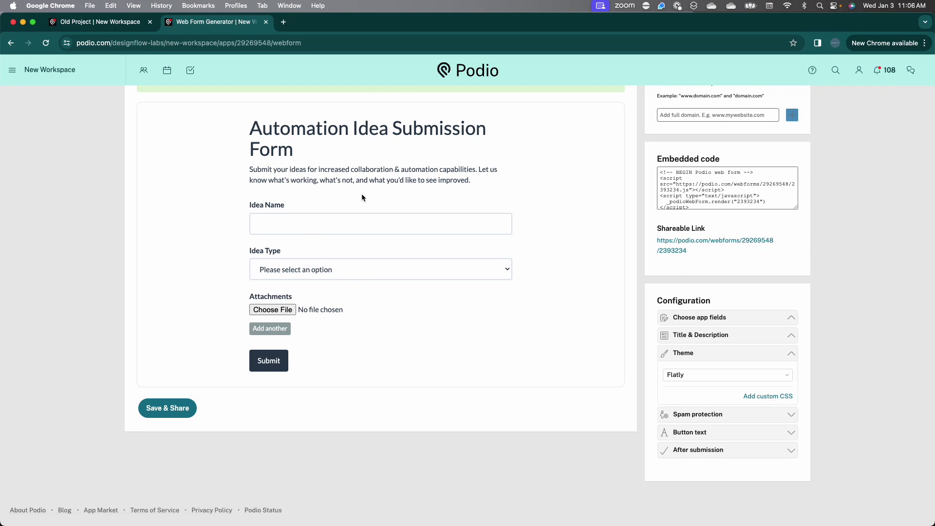
scroll(378, 221, up, 2)
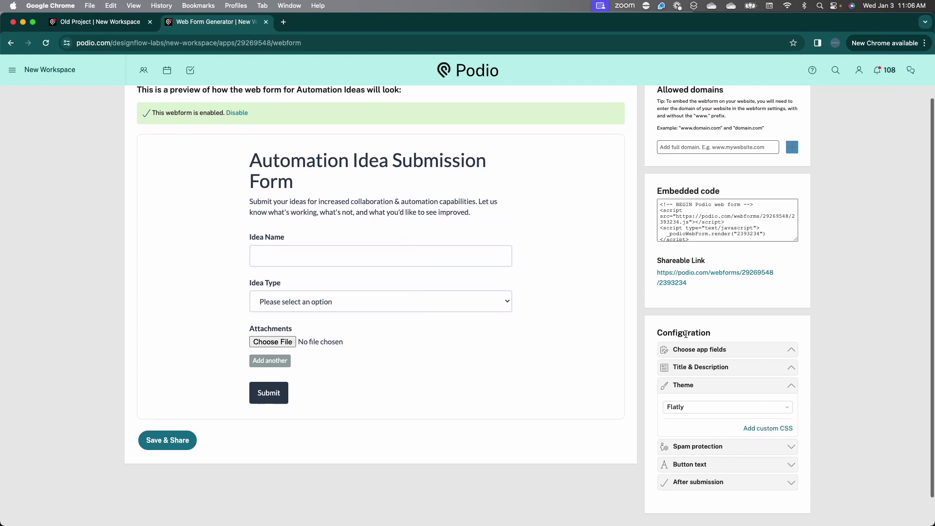
scroll(424, 321, down, 2)
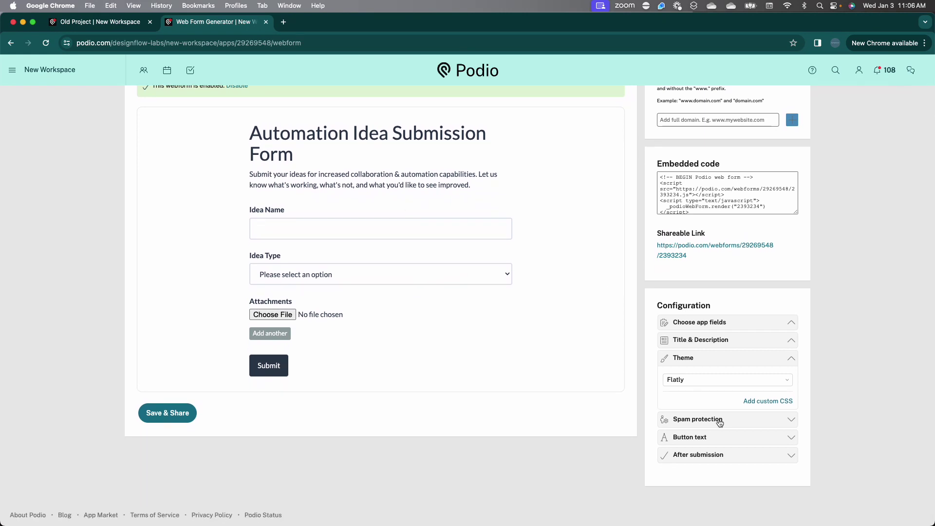
click(740, 439)
click(706, 430)
text(My Idea)
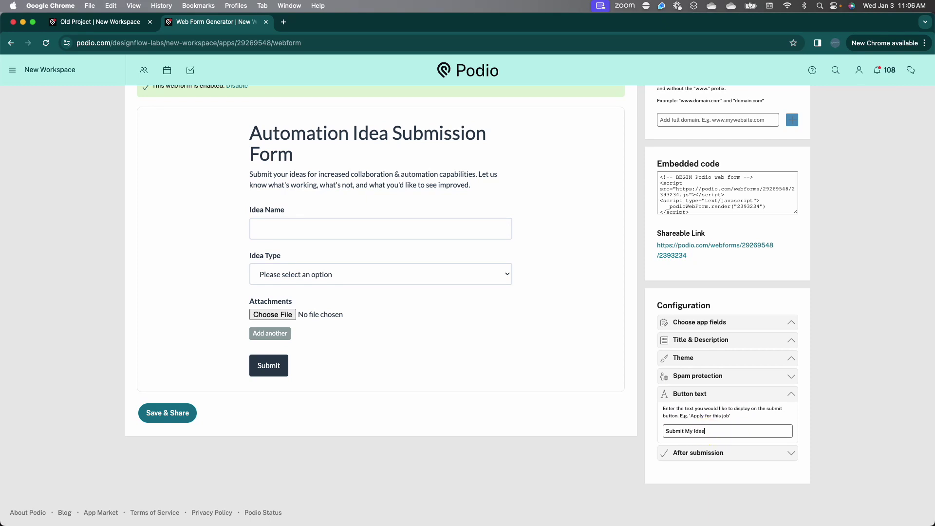
Step: Change the webform's after-submission message to "Thank you for your idea, it has been submitted for review."
click(699, 453)
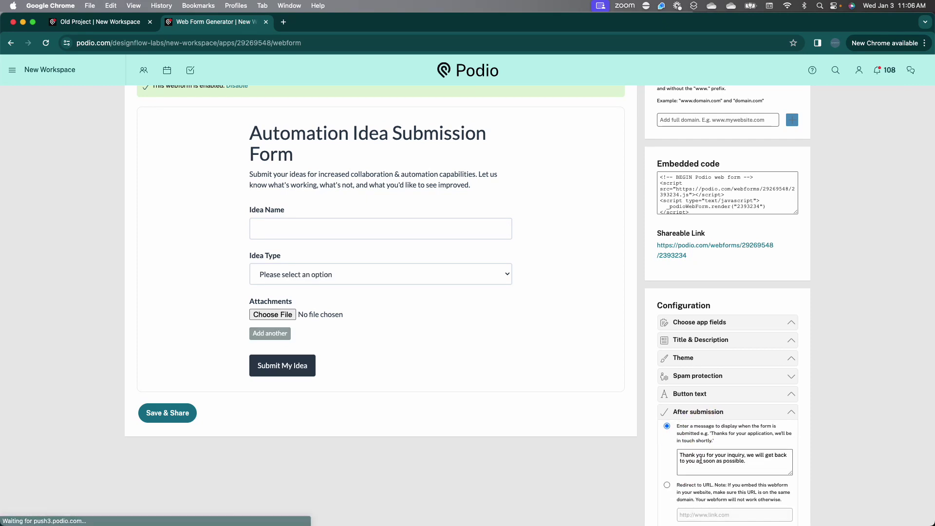
double_click(732, 455)
text(idea)
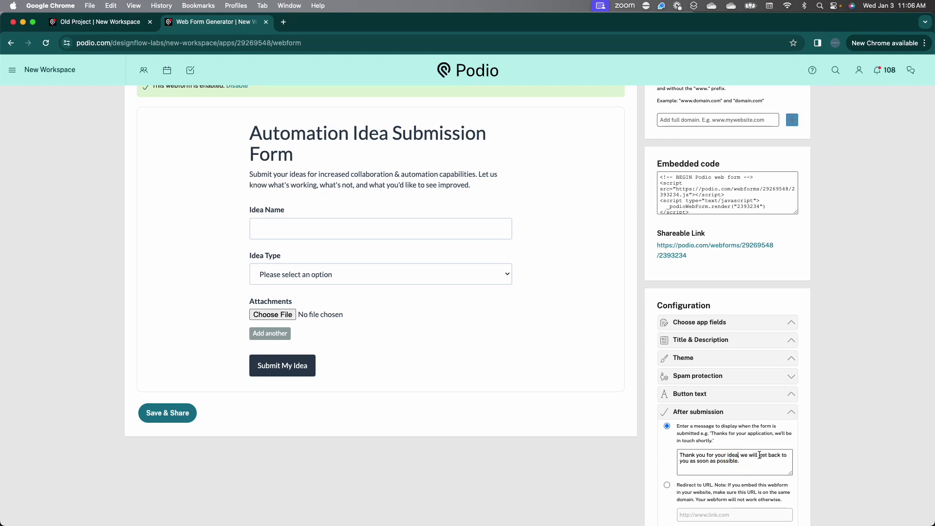
drag(740, 455, 745, 463)
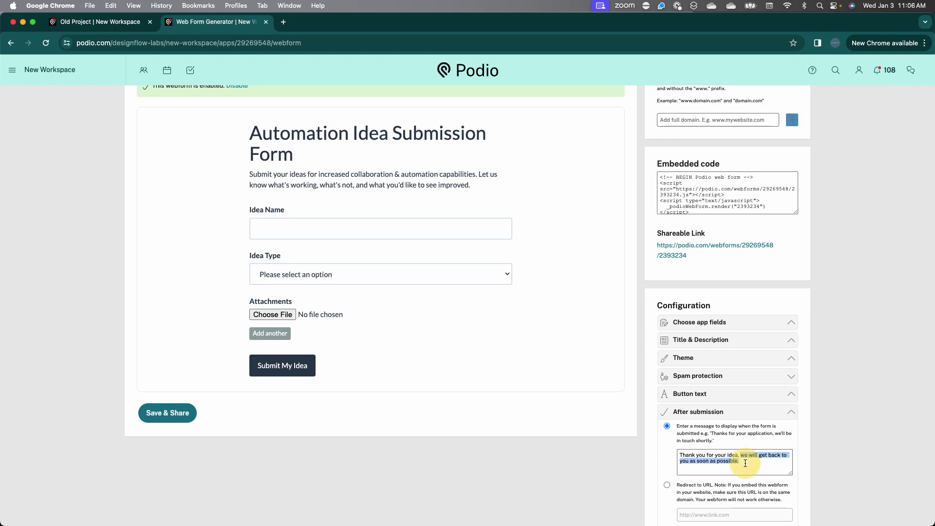
text(it has been sub)
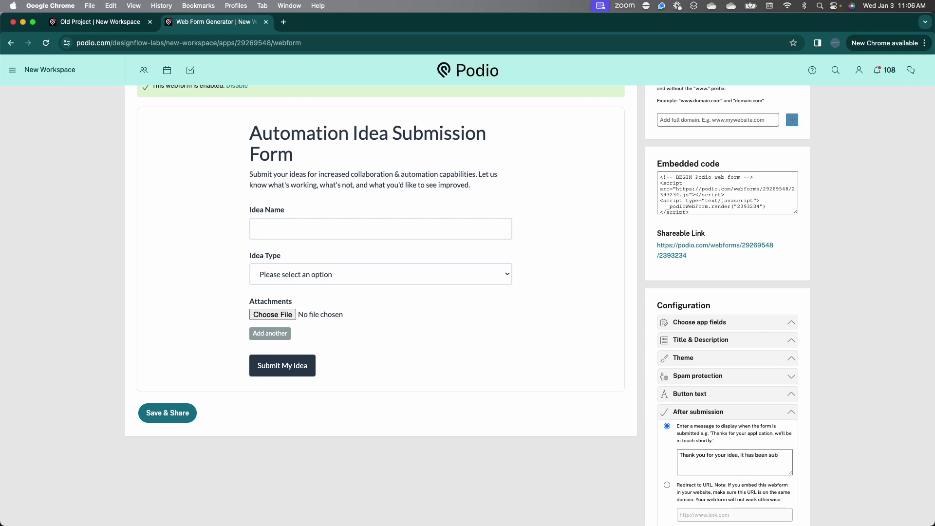
text(mitted for review.)
click(770, 407)
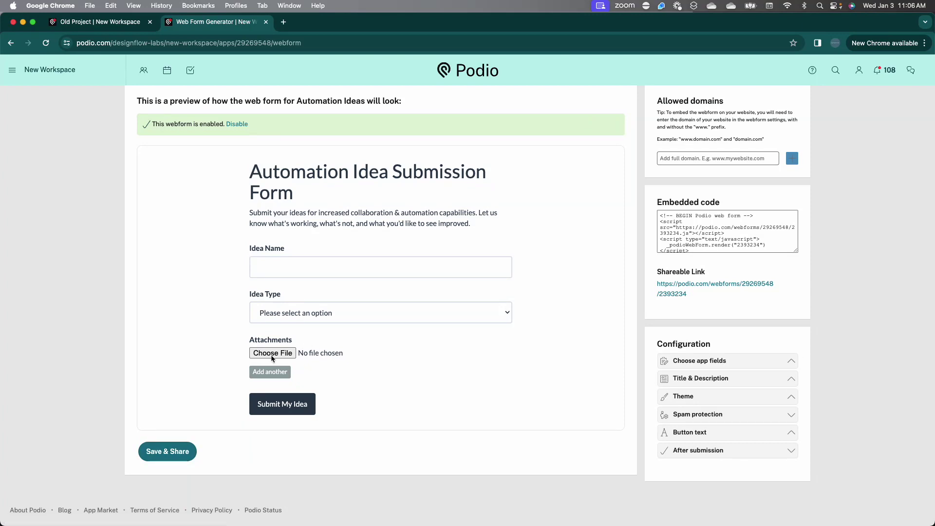
Step: Save the webform and copy its shareable link
click(181, 457)
click(485, 333)
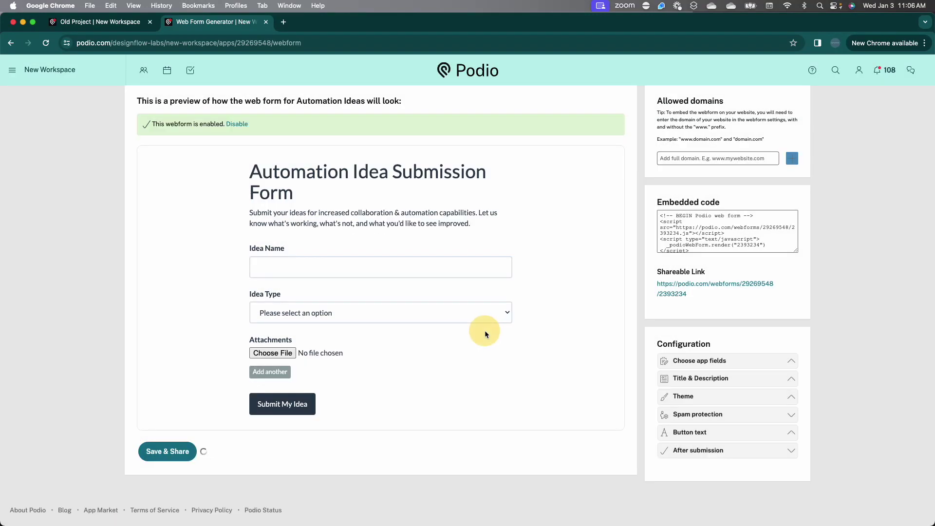
right_click(683, 288)
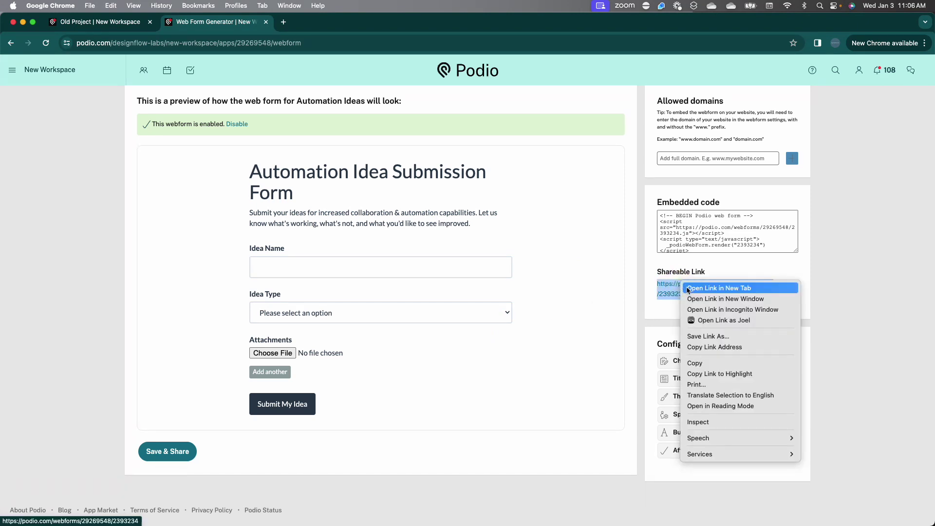
click(701, 363)
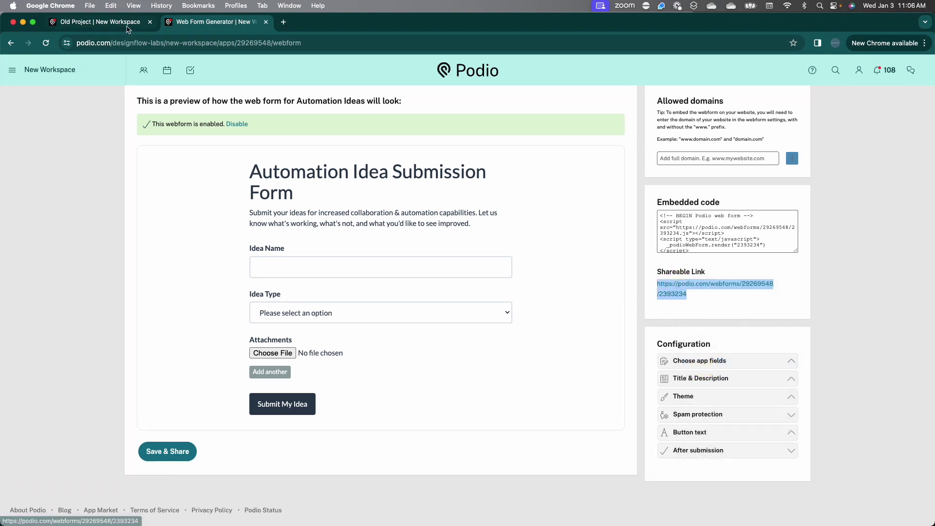
Step: Add a Links tile titled "Helpful Links" to the New Workspace activity page
click(128, 28)
click(429, 101)
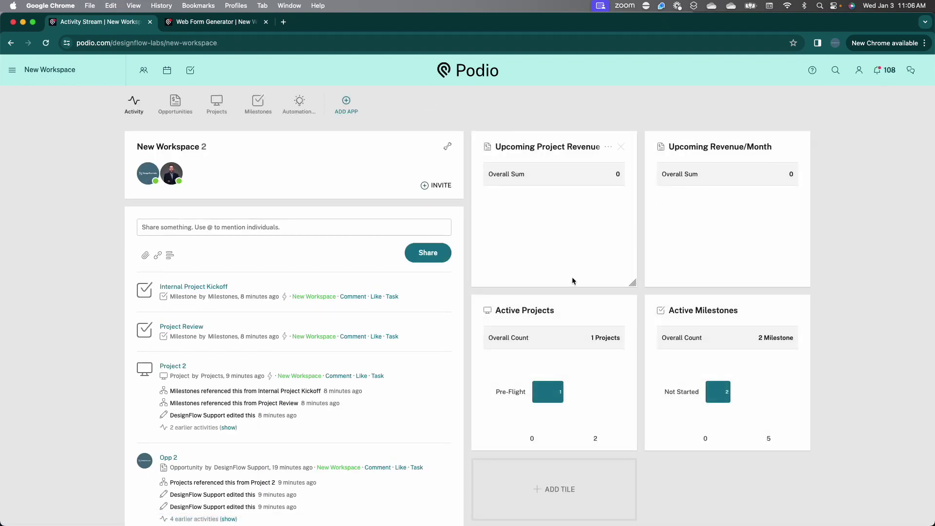
scroll(571, 277, down, 2)
click(567, 453)
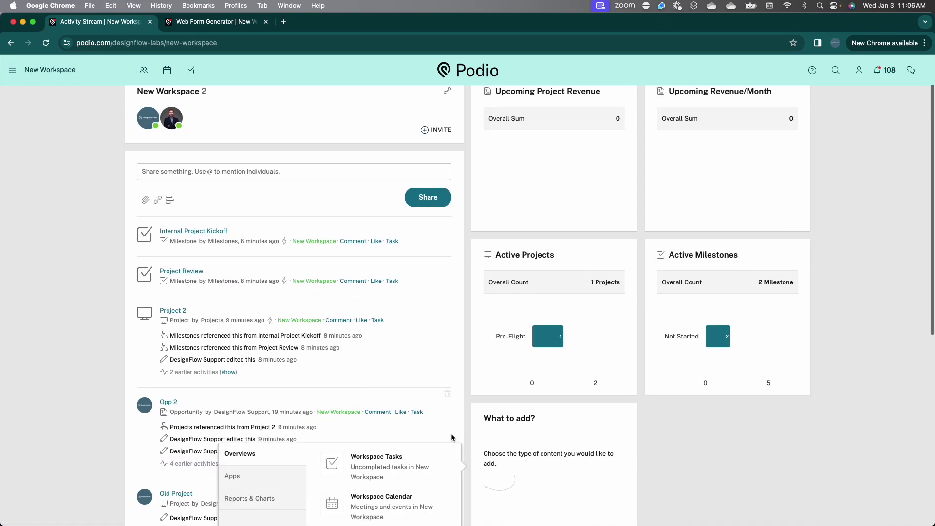
scroll(413, 438, down, 5)
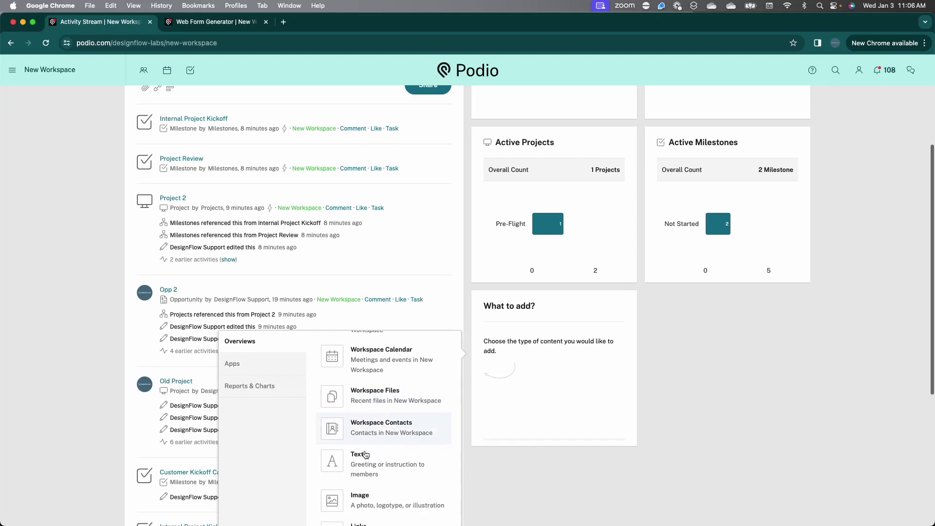
scroll(366, 455, down, 3)
click(352, 475)
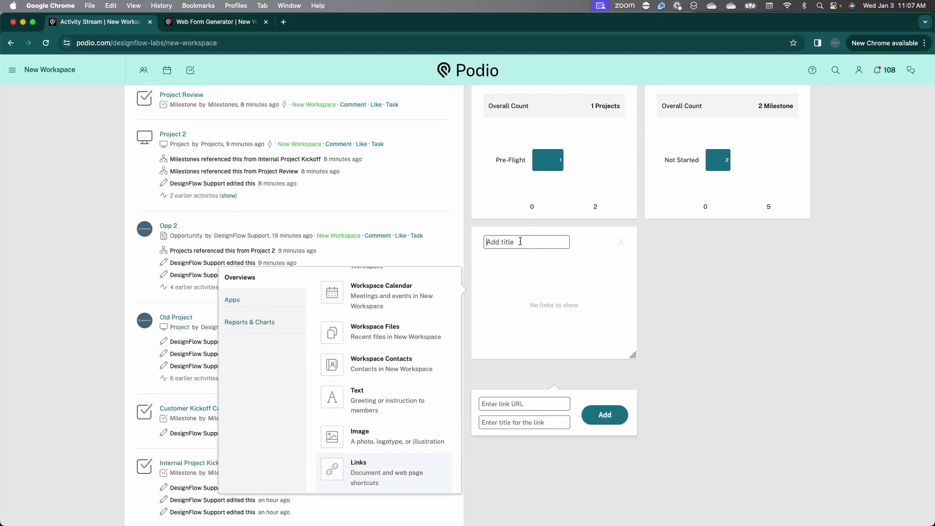
text(Helpful Links)
Step: Add the copied webform URL to the Helpful Links tile with the link title "Automation Idea Form"
click(522, 404)
key(cmd+v)
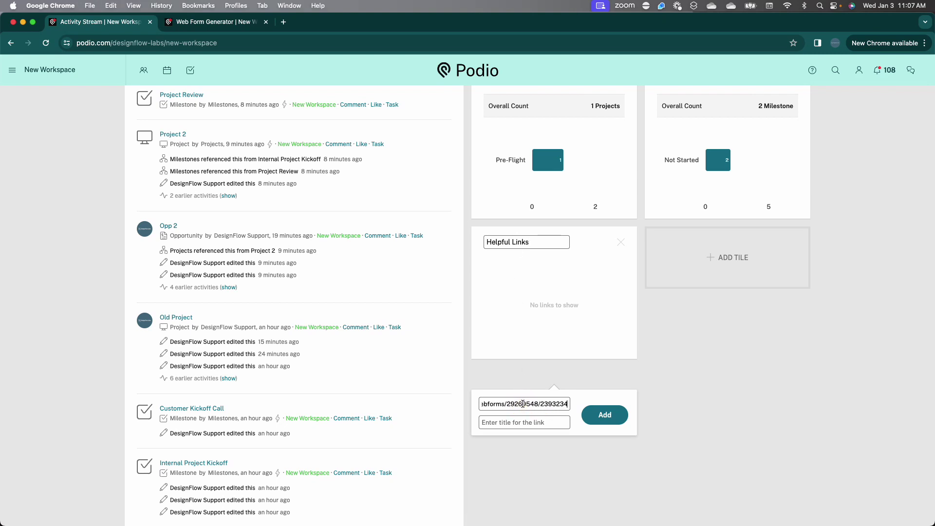
click(519, 423)
text(Automation )
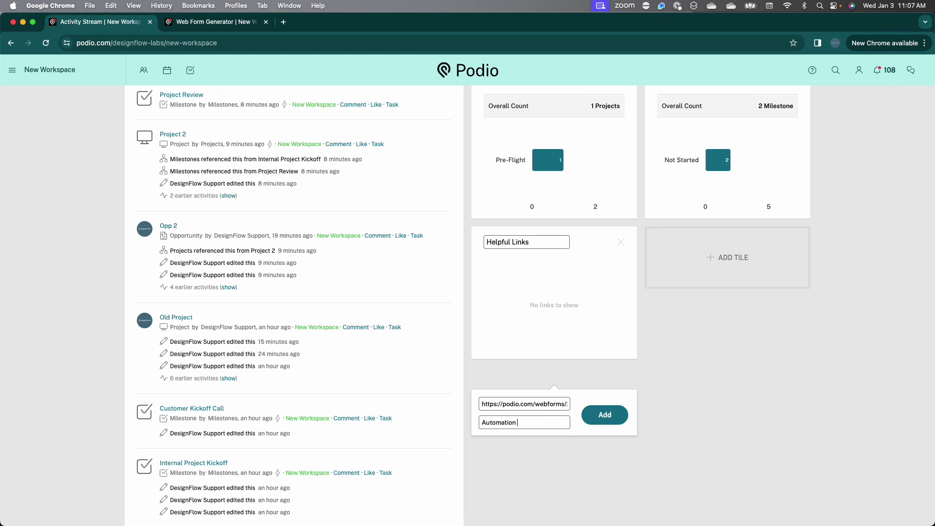
text(Idea Form)
click(585, 422)
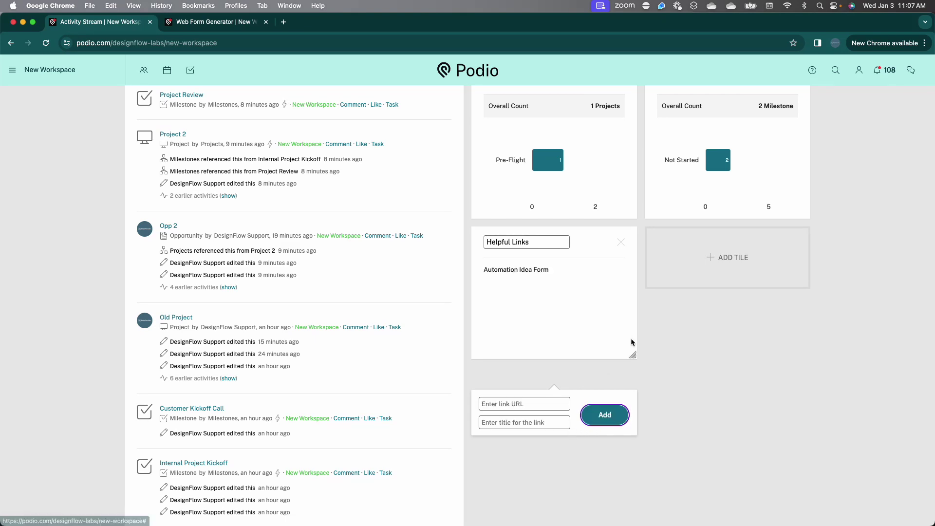
Step: Shorten the Helpful Links tile to fit its single link and finish editing it
drag(633, 358, 631, 306)
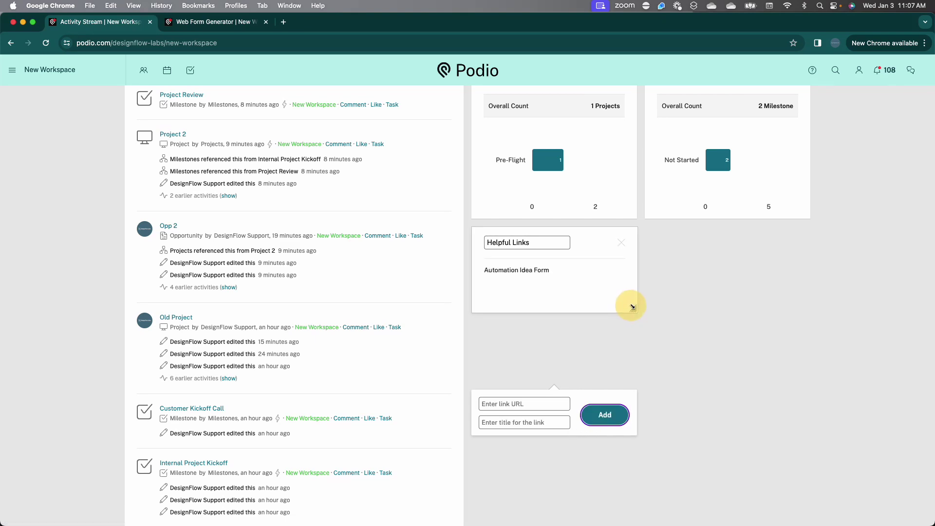
click(515, 341)
scroll(515, 343, up, 2)
scroll(515, 344, up, 3)
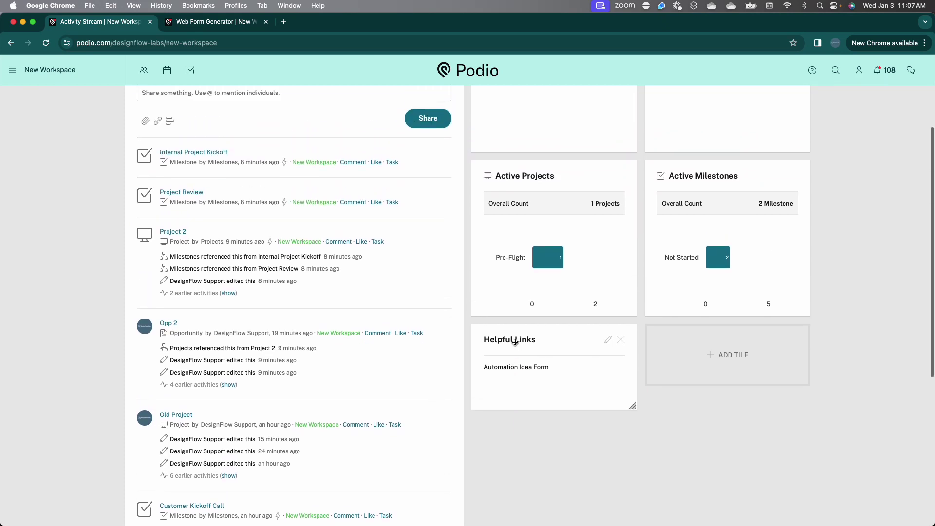
scroll(515, 342, up, 2)
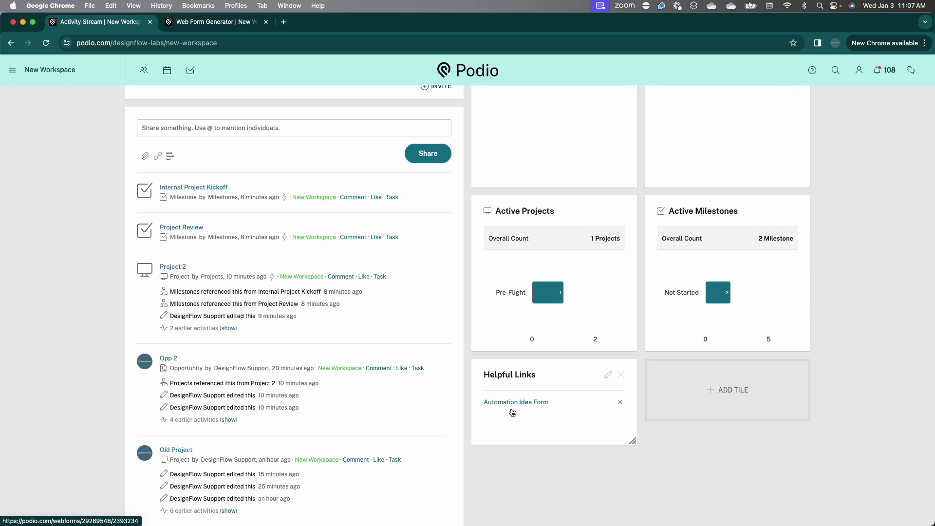
Step: Close the webform generator and open the Automation Idea Form link from the Helpful Links tile in a new browser tab
click(265, 22)
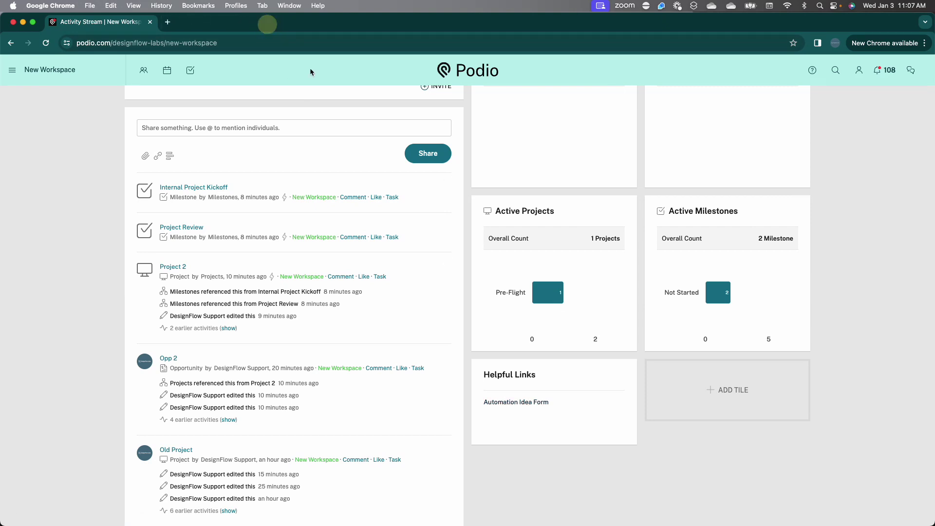
right_click(525, 400)
click(540, 404)
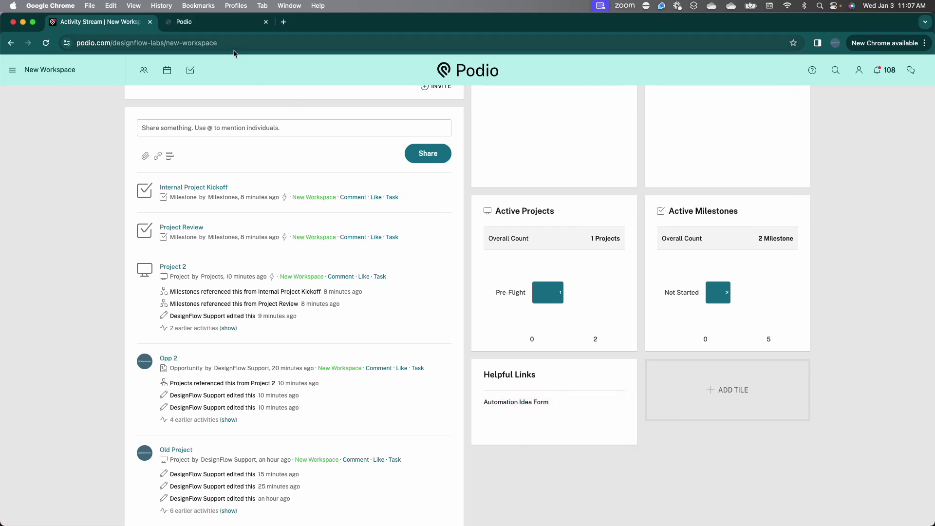
click(220, 23)
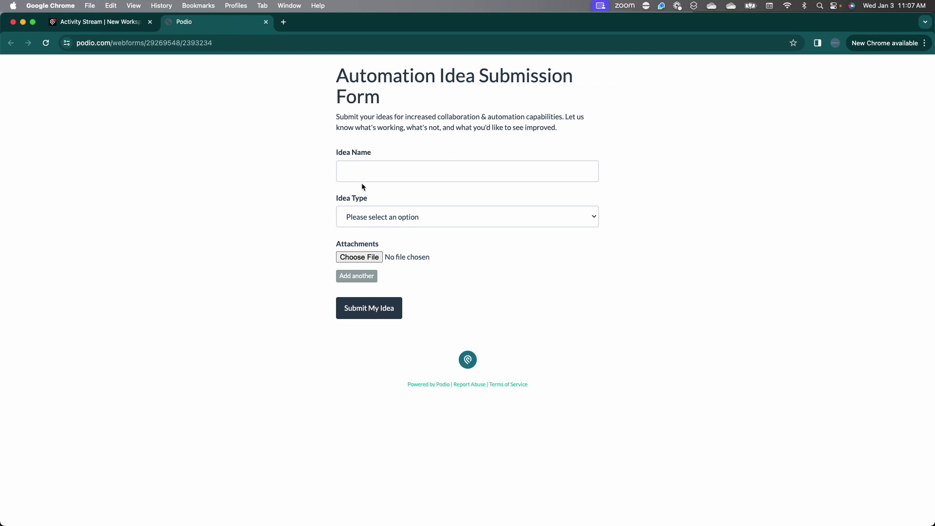
Step: Enter "Build a new flow to auto set fields on new Idea" as the Idea Name
click(382, 162)
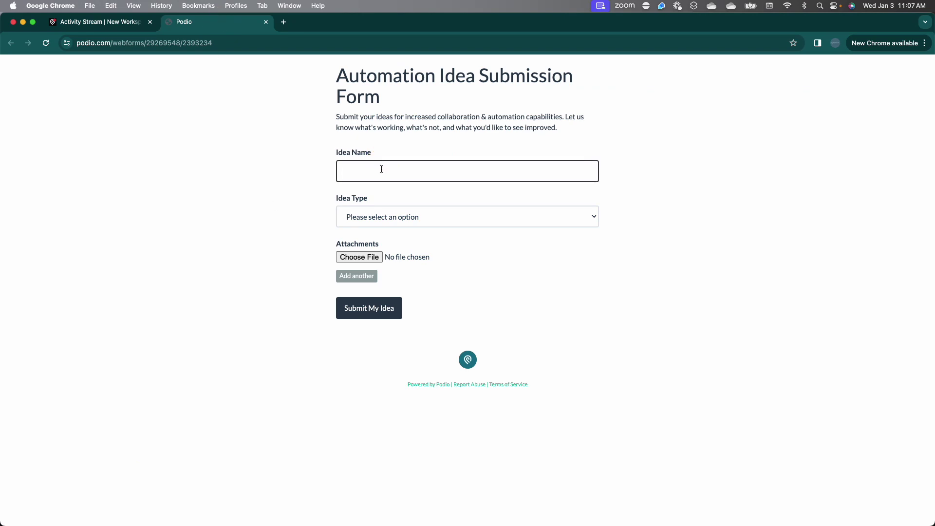
text(Build a new flow to autoset)
key(BackSpace)
key(BackSpace)
key(BackSpace)
text(et fields on new Idea)
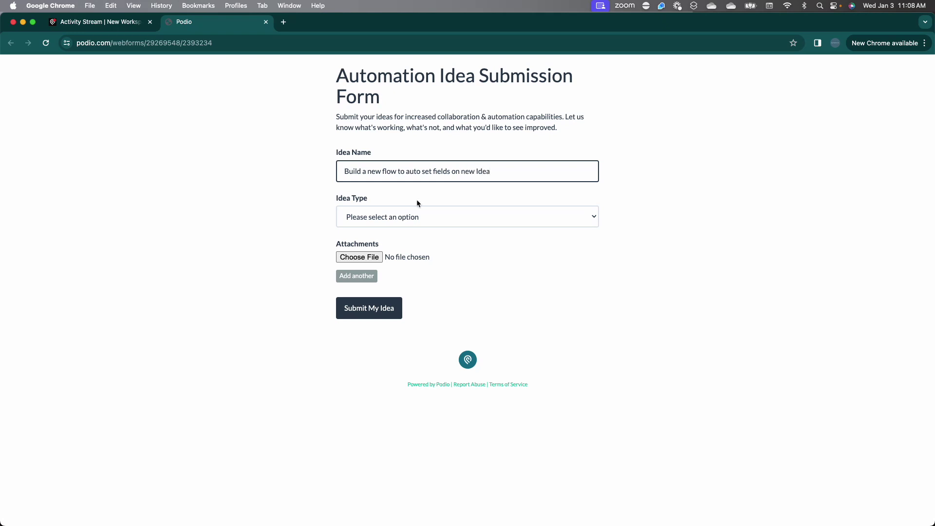
Step: Set the Idea Type to "Improve something that exists" and submit the idea
click(422, 215)
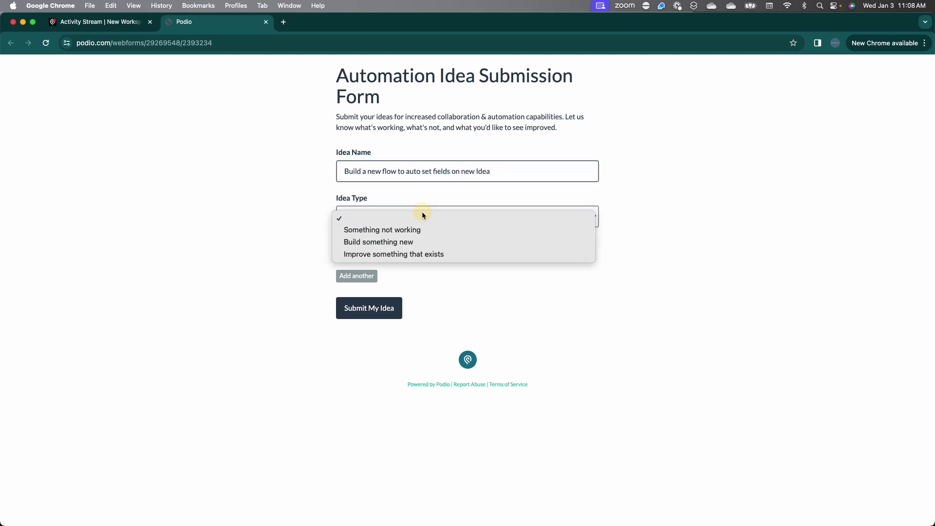
click(412, 254)
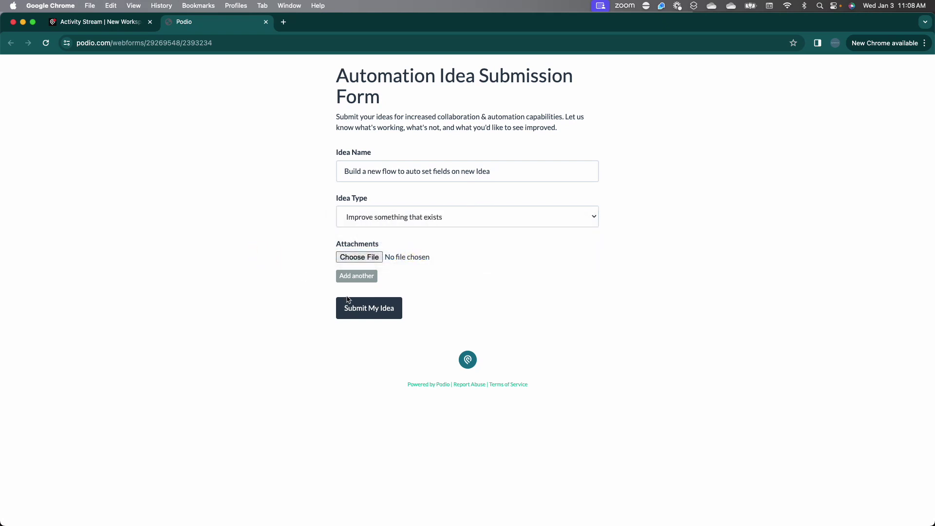
click(365, 306)
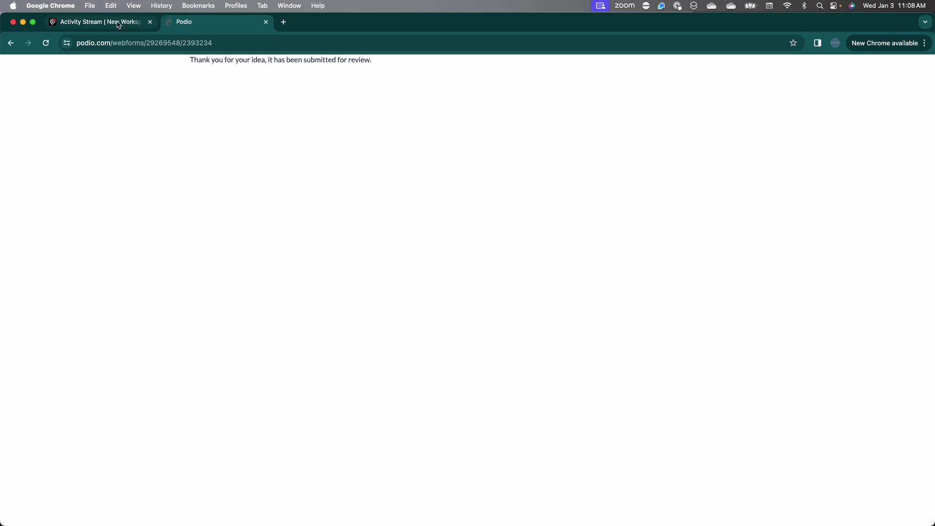
Step: Return to the workspace activity stream, load the new post, and open the idea submitted through the webform
click(117, 23)
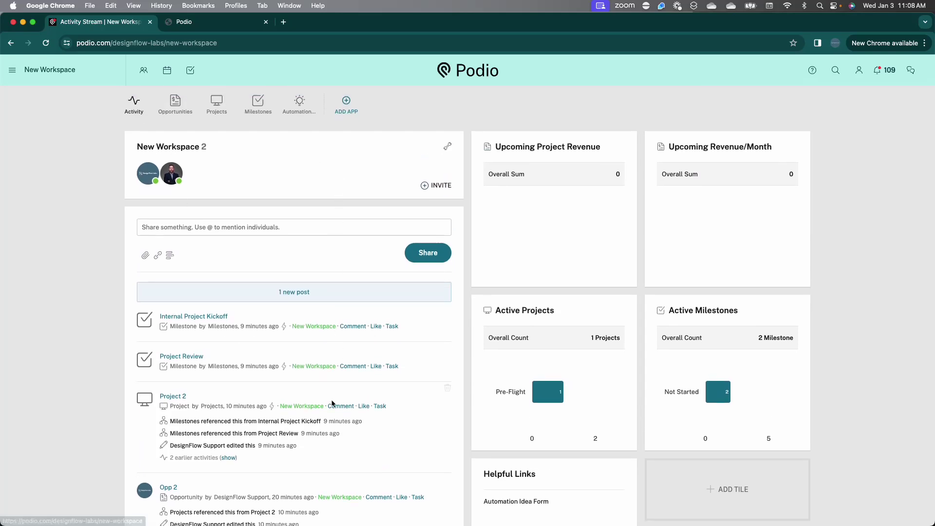
click(307, 294)
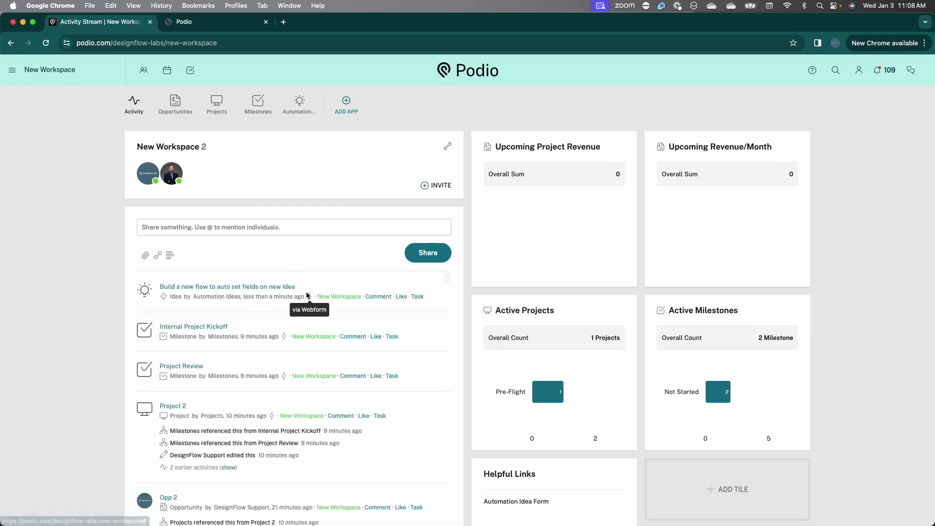
click(263, 286)
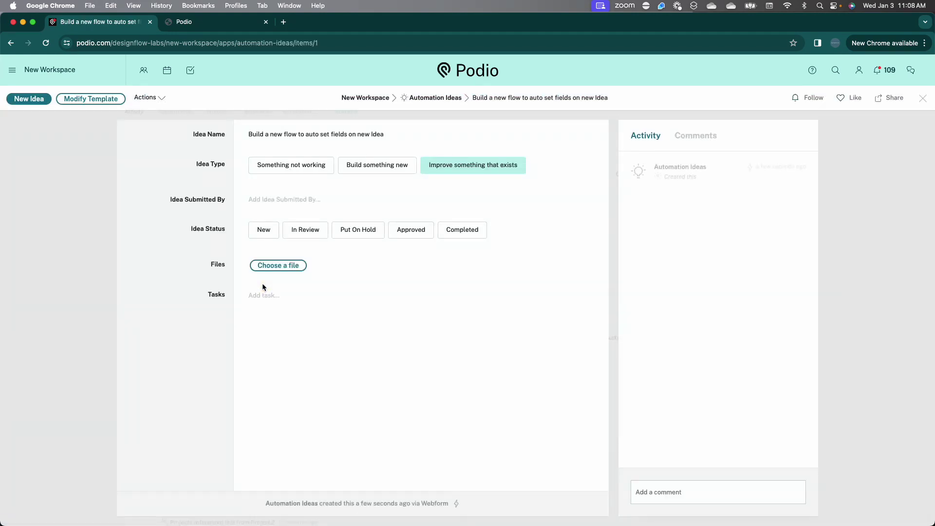
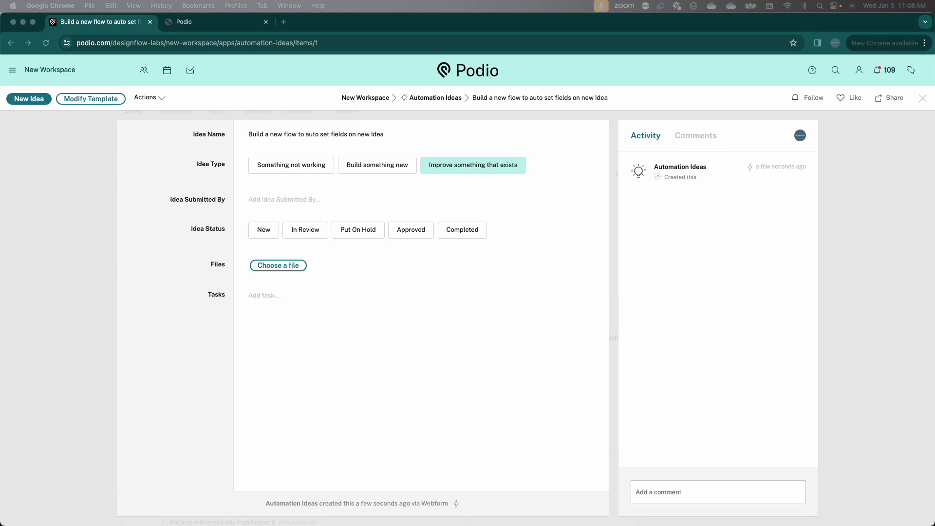
Step: Name the Automation Ideas flow that runs when a new item is created "New Idea Created"
drag(714, 67, 418, 114)
click(248, 244)
text(New )
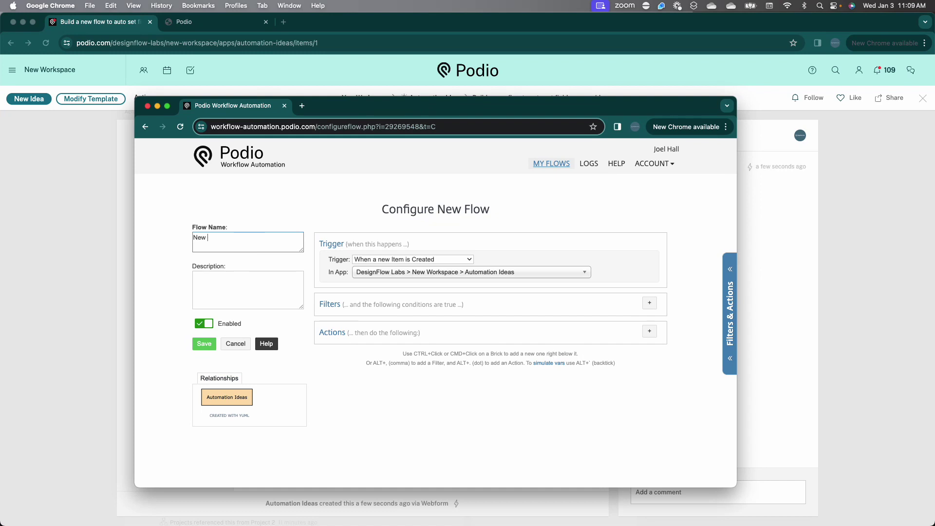
text(Idea Created)
Step: Add an Update Item action to the flow that sets Idea Status to New
click(653, 333)
text(update)
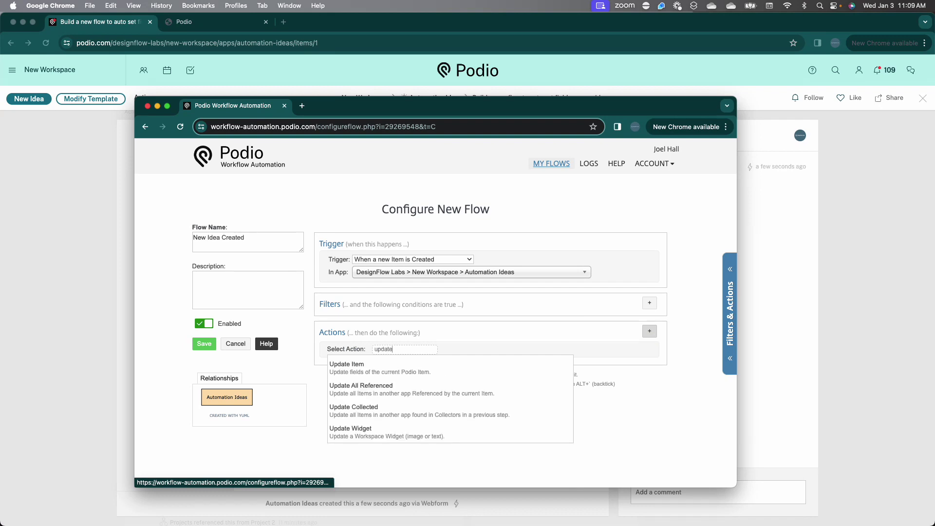
click(536, 371)
click(462, 373)
click(366, 397)
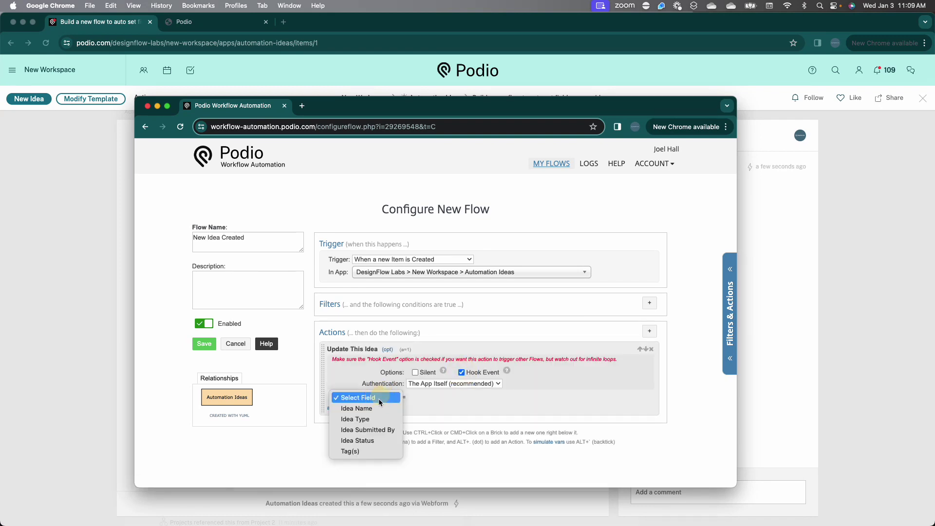
click(360, 441)
click(489, 394)
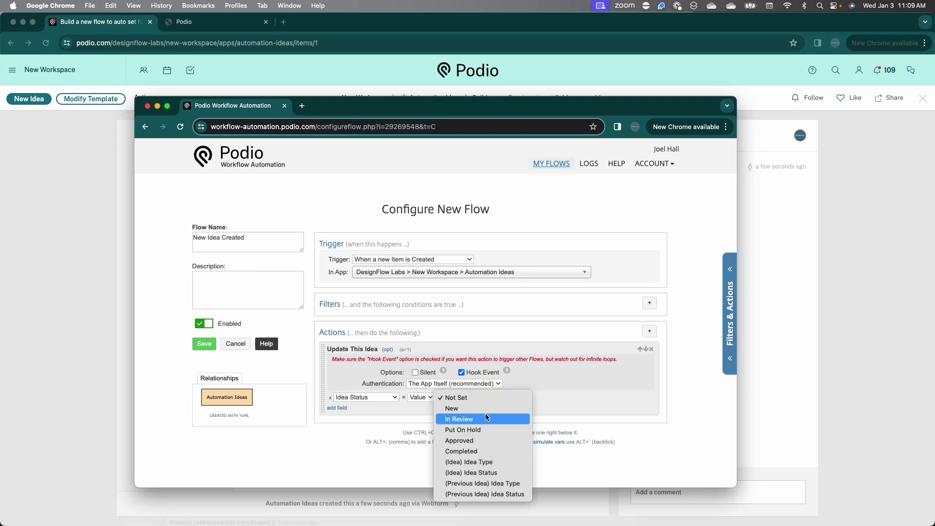
click(485, 410)
click(338, 408)
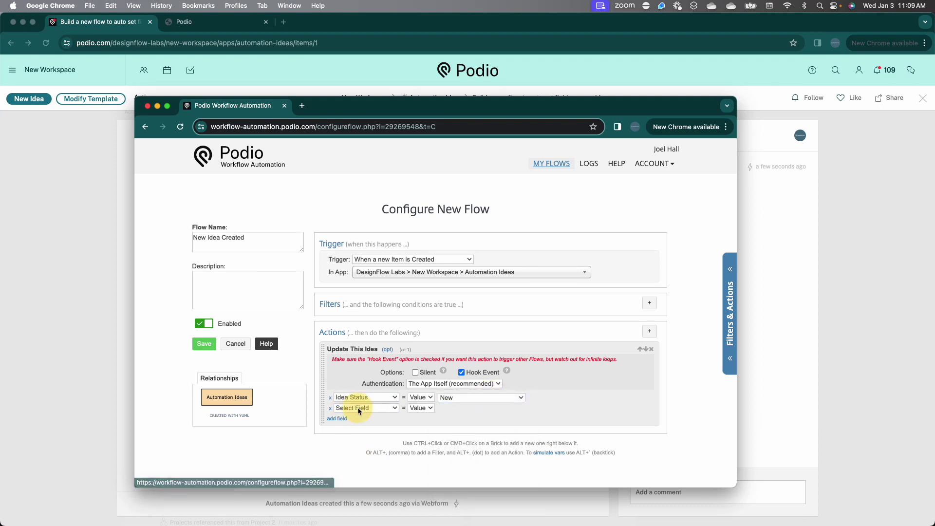
click(357, 407)
click(360, 440)
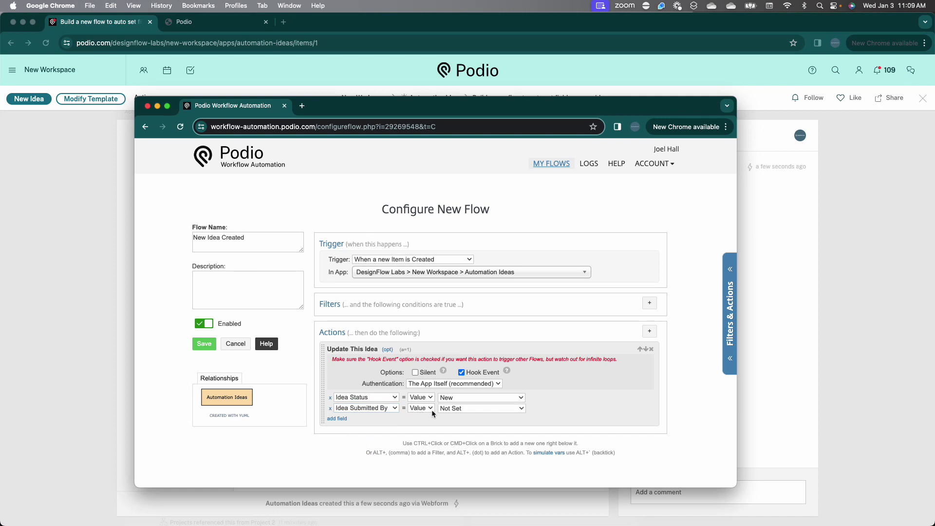
click(453, 408)
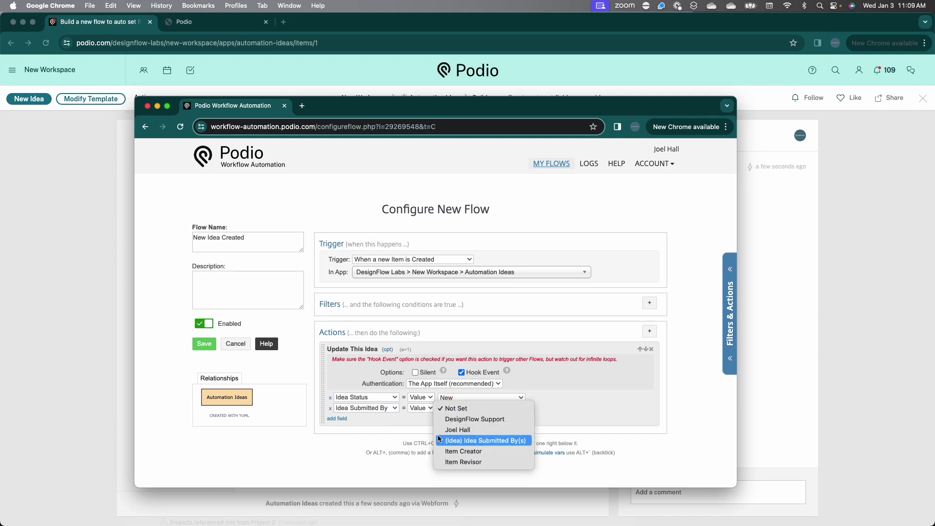
click(326, 403)
click(331, 410)
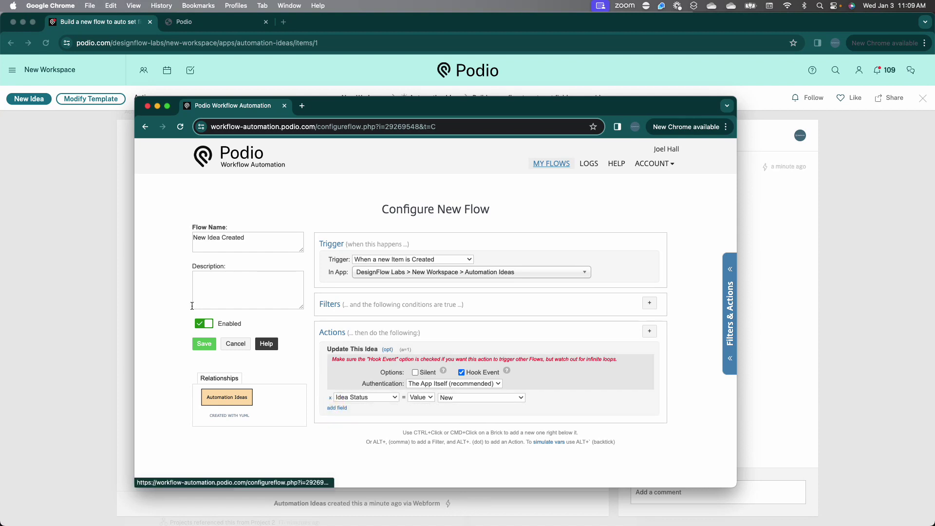
Step: Save the New Idea Created flow
click(204, 344)
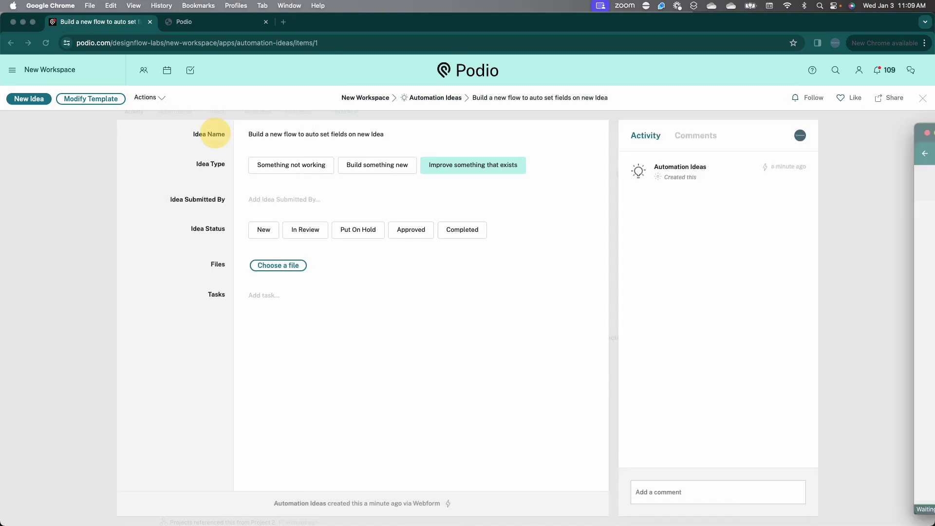
Step: Set the submitted idea's Idea Status to New, then close the item and open the Automation Ideas app
click(265, 231)
click(922, 98)
click(301, 115)
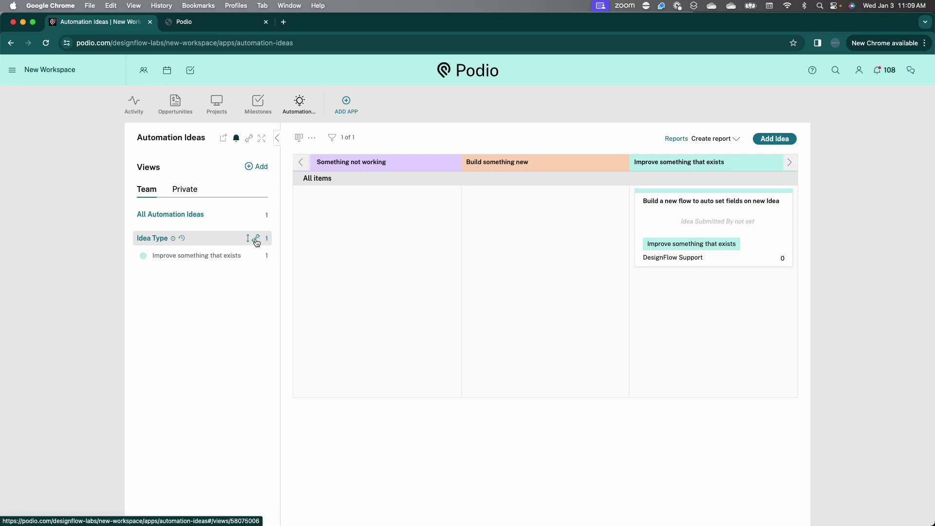
Step: Delete the Idea Type team view from the Automation Ideas app
click(256, 238)
click(224, 280)
click(331, 177)
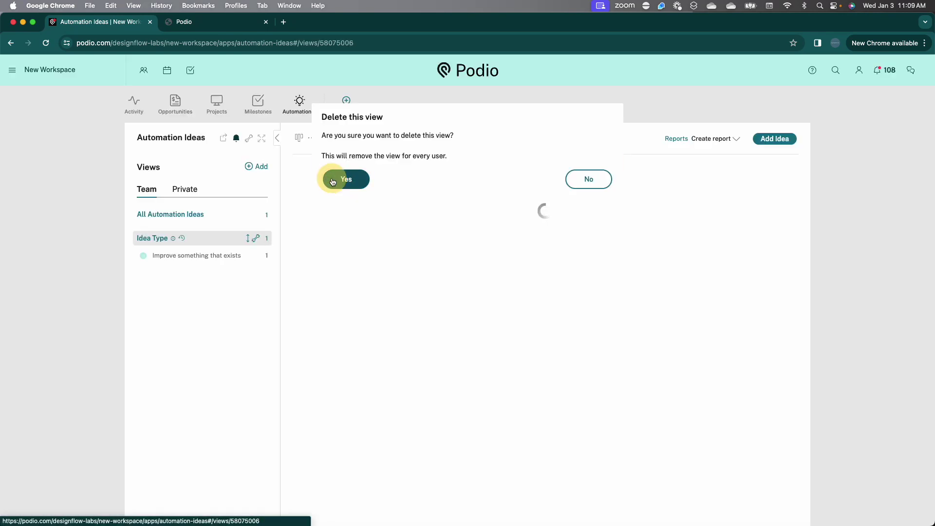
Step: Filter the Automation Ideas items to Idea Status New, In Review, Put On Hold and Approved
click(332, 138)
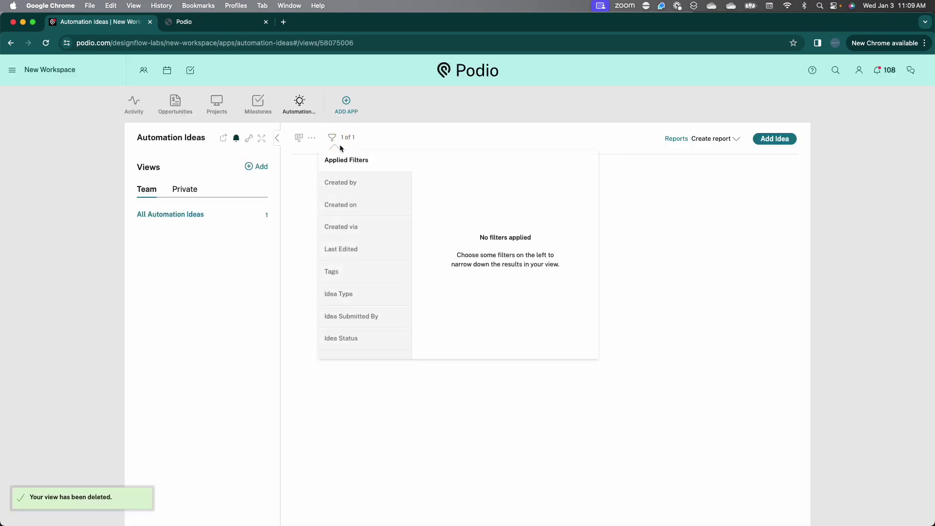
click(358, 337)
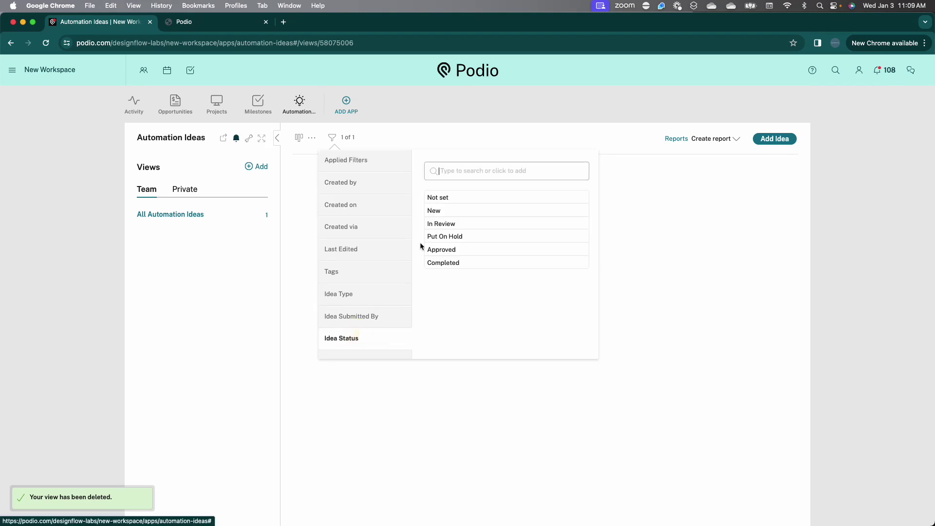
click(445, 212)
click(445, 227)
click(449, 229)
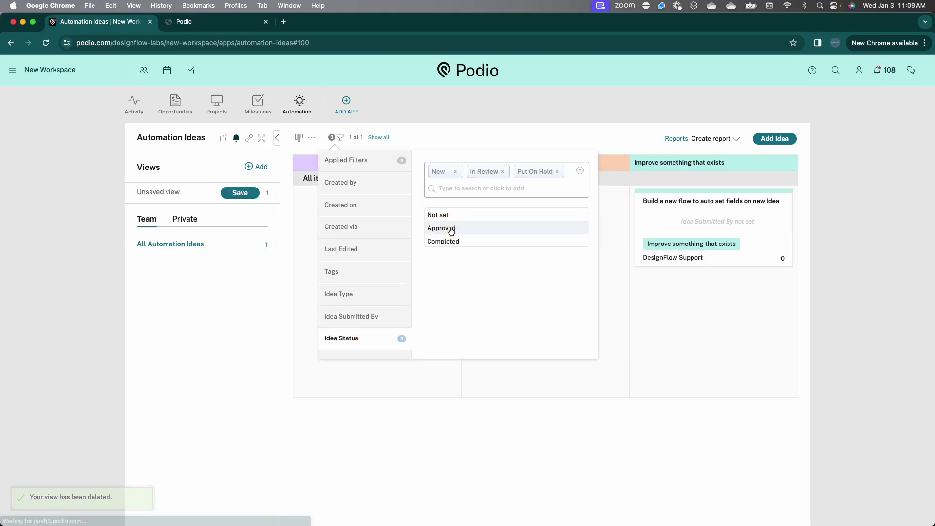
click(451, 229)
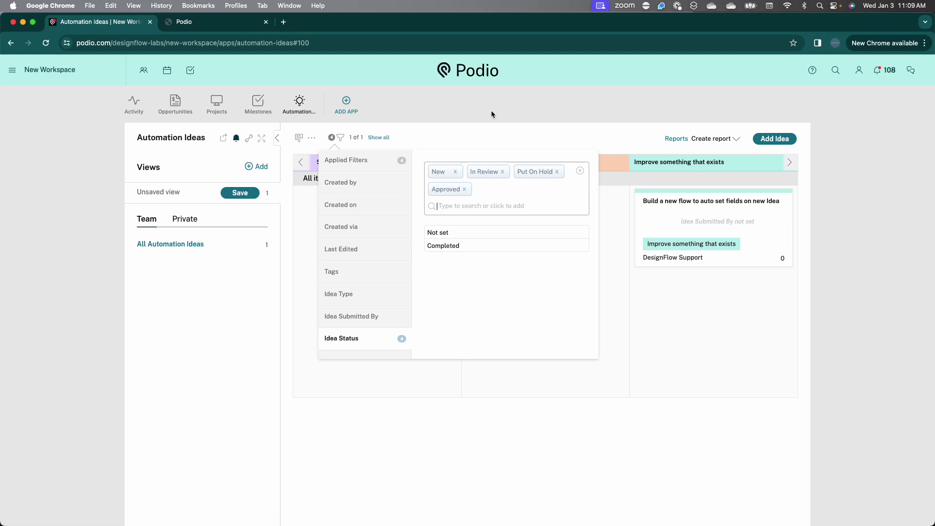
click(488, 128)
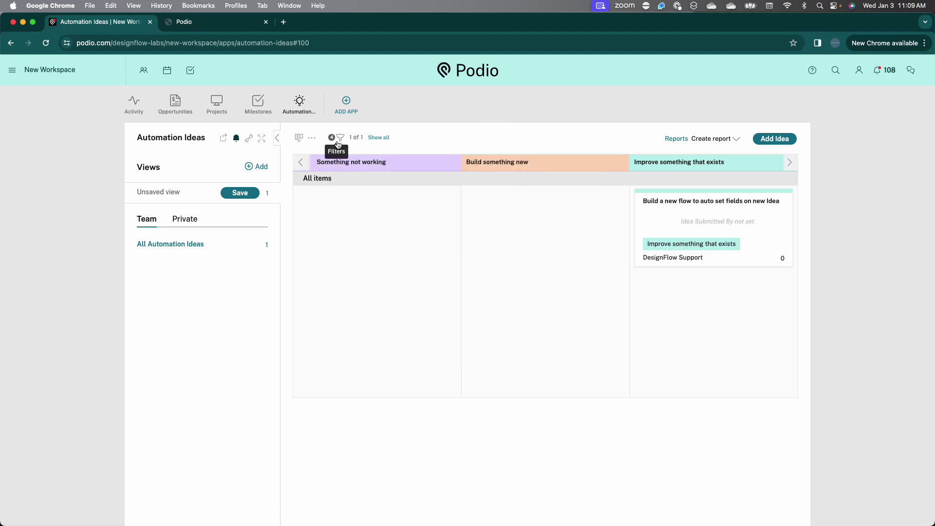
Step: Base the card layout's columns on Idea Status
click(301, 140)
click(312, 138)
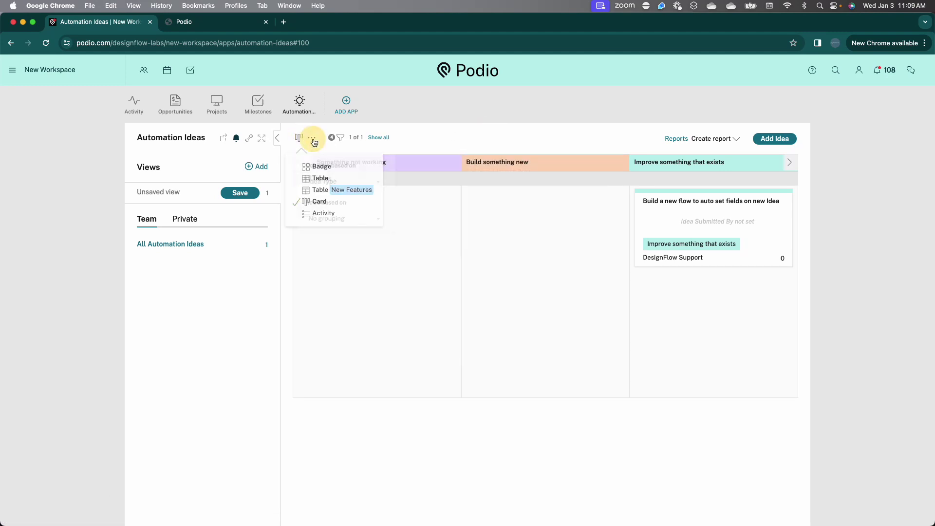
click(378, 181)
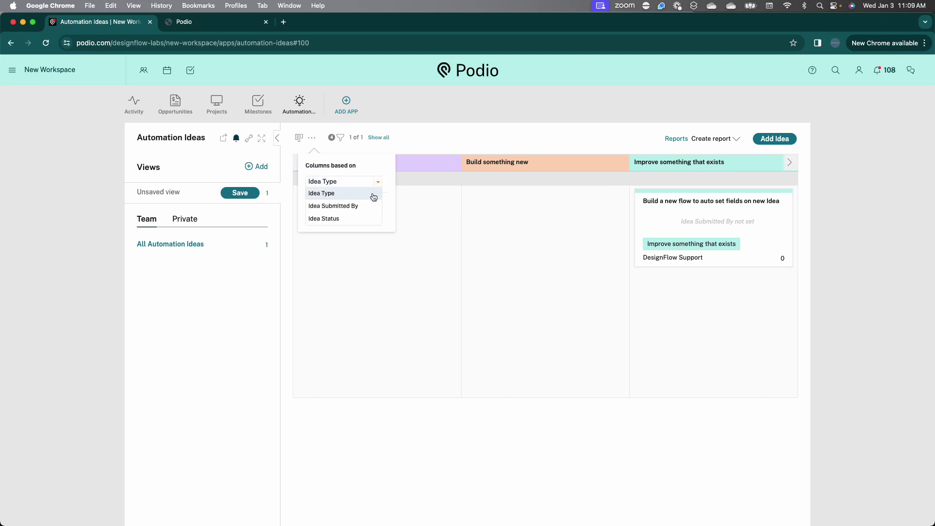
click(343, 218)
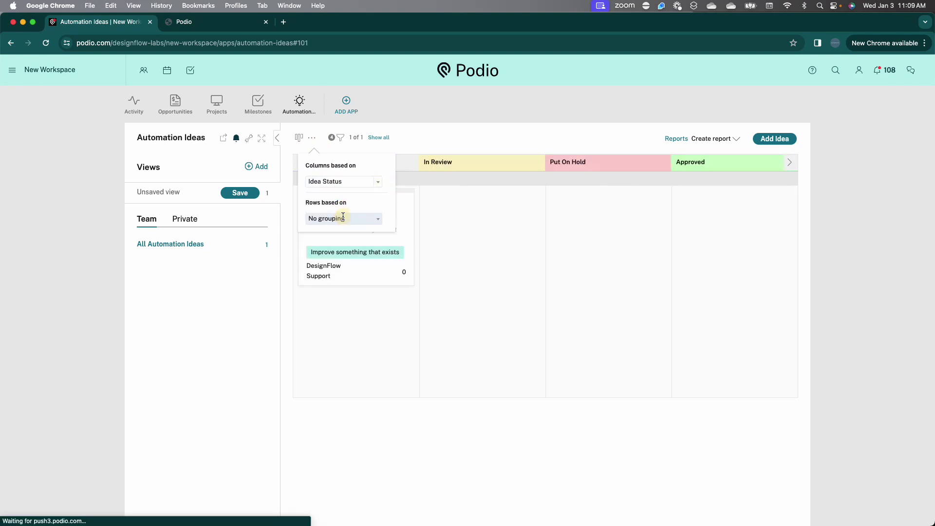
click(415, 143)
Step: Save the filtered layout as a team view titled "Open Automation Ideas", split by Idea Type
click(256, 166)
click(216, 209)
text(Op)
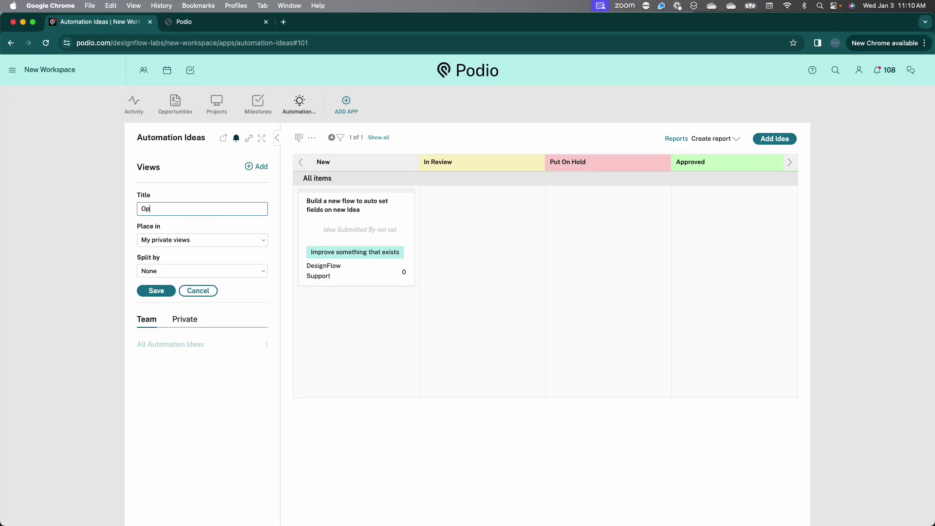
text(en Automation Ideas)
click(193, 240)
click(195, 250)
click(180, 272)
click(177, 314)
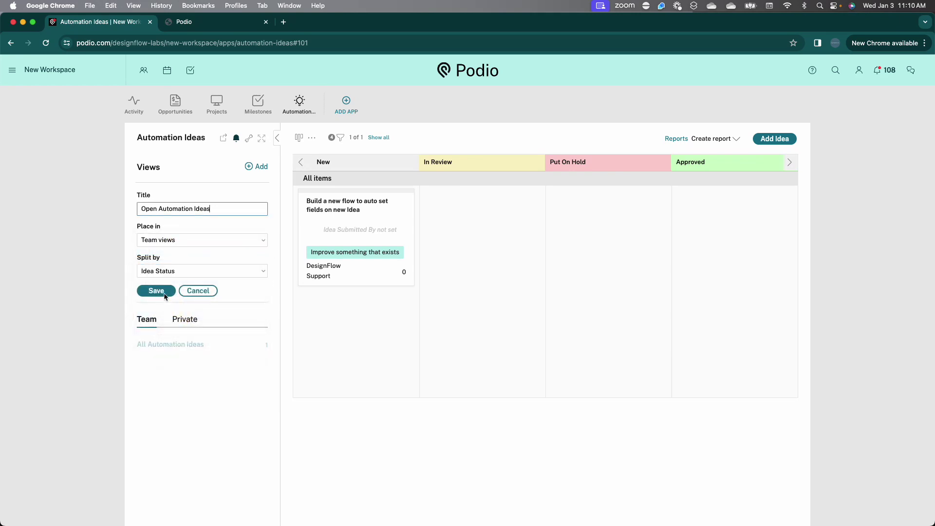
click(172, 274)
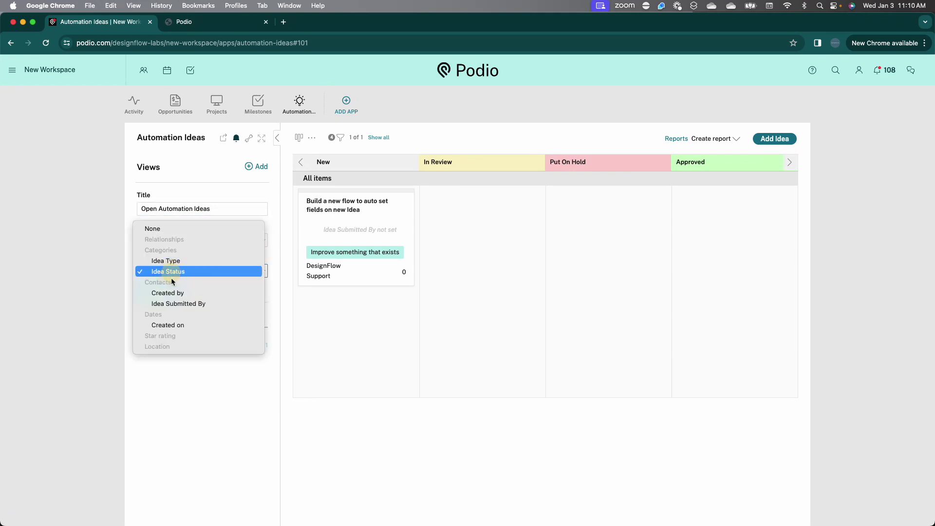
click(175, 265)
click(160, 290)
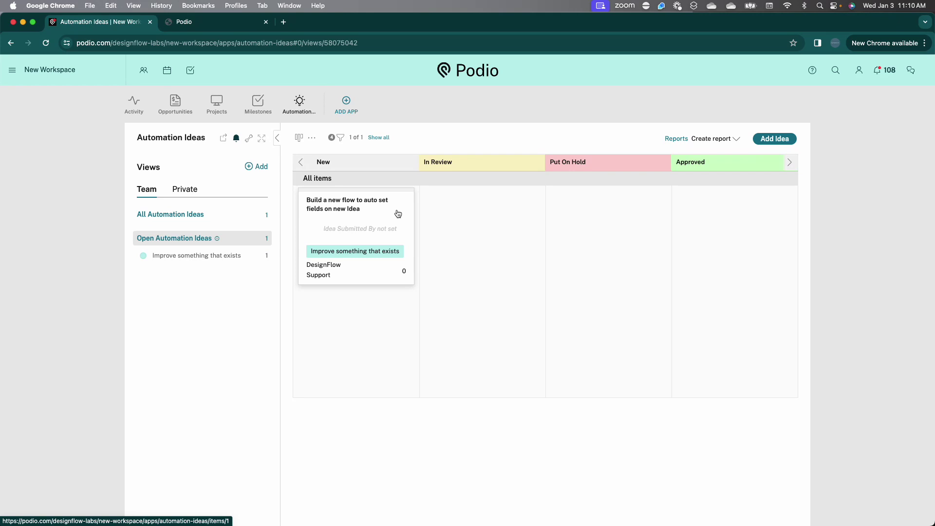
Step: Move the "Build a new flow to auto set fields on new Idea" card to In Review and on to Approved
drag(398, 214, 509, 215)
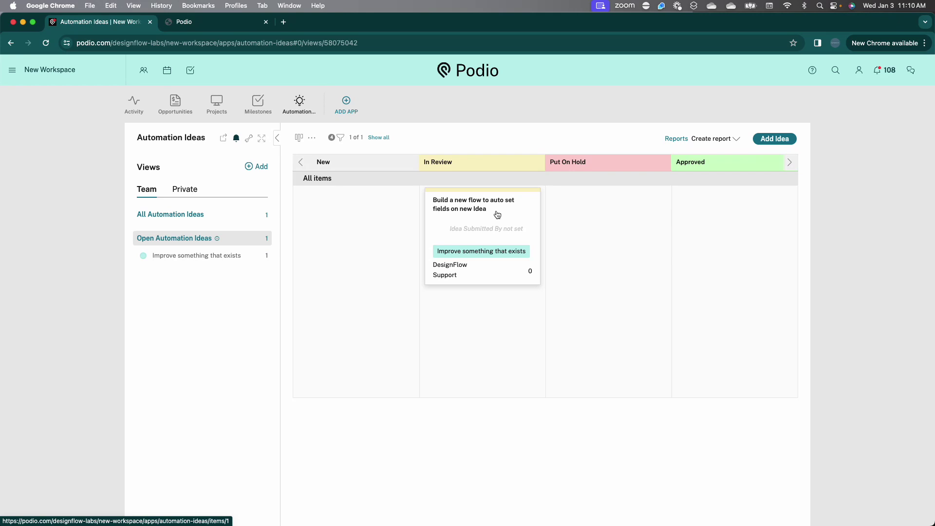
drag(497, 215, 738, 211)
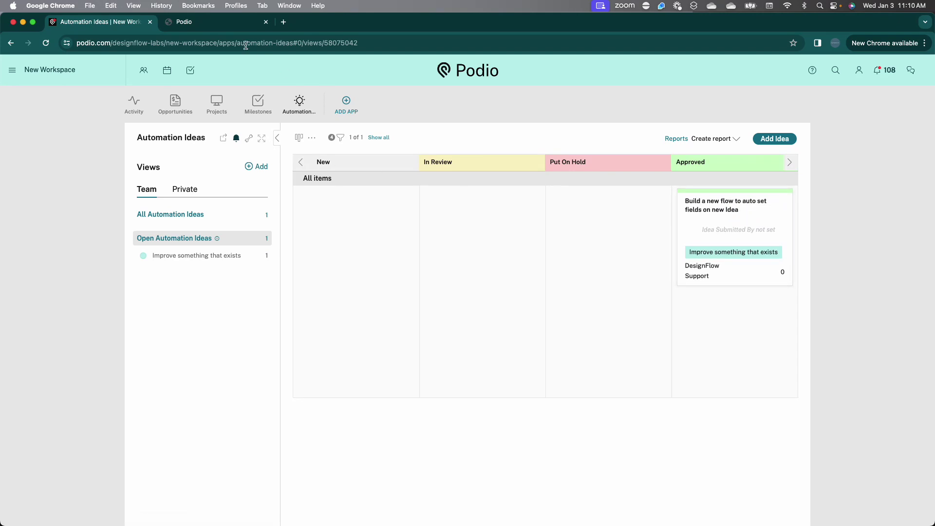
Step: Submit "Test idea" with Idea Type "Something not working" through the Automation Idea Submission Form, and reload the Automation Ideas board
click(236, 24)
click(11, 43)
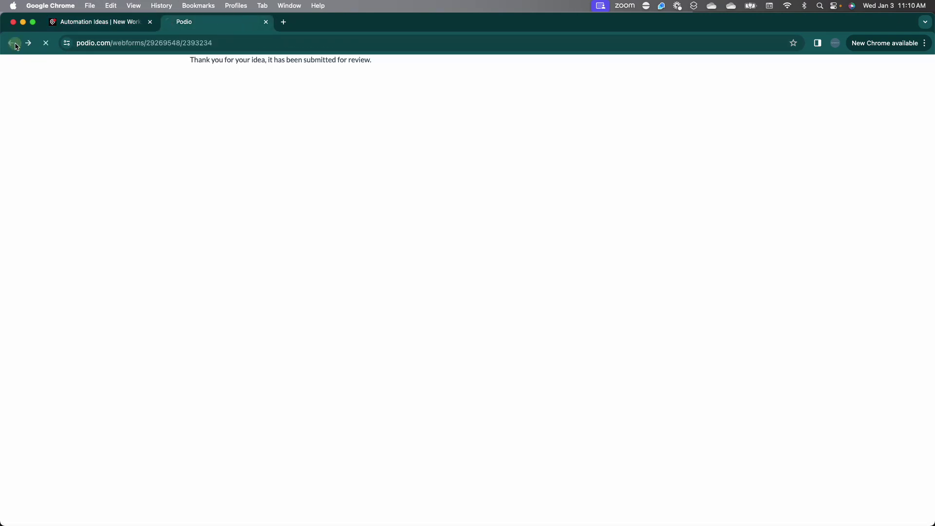
click(383, 173)
text(Test)
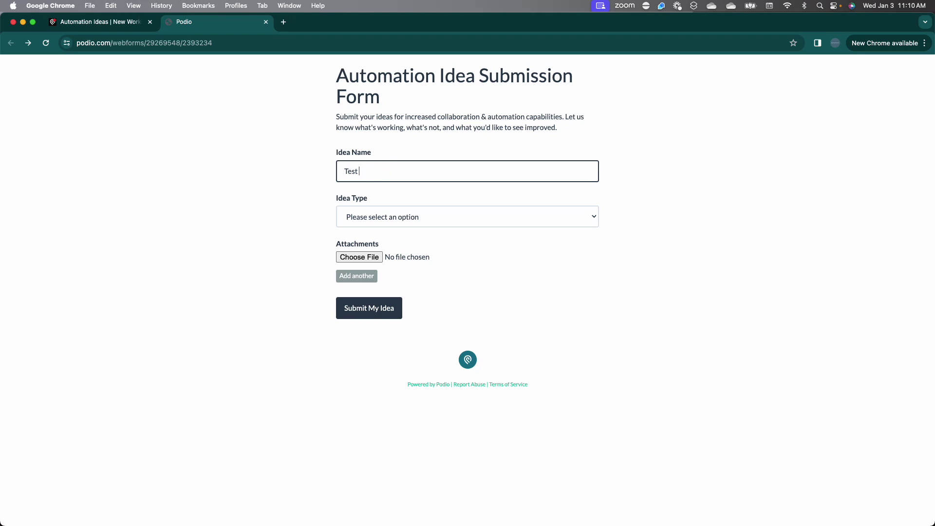
text( idea)
click(409, 214)
click(401, 230)
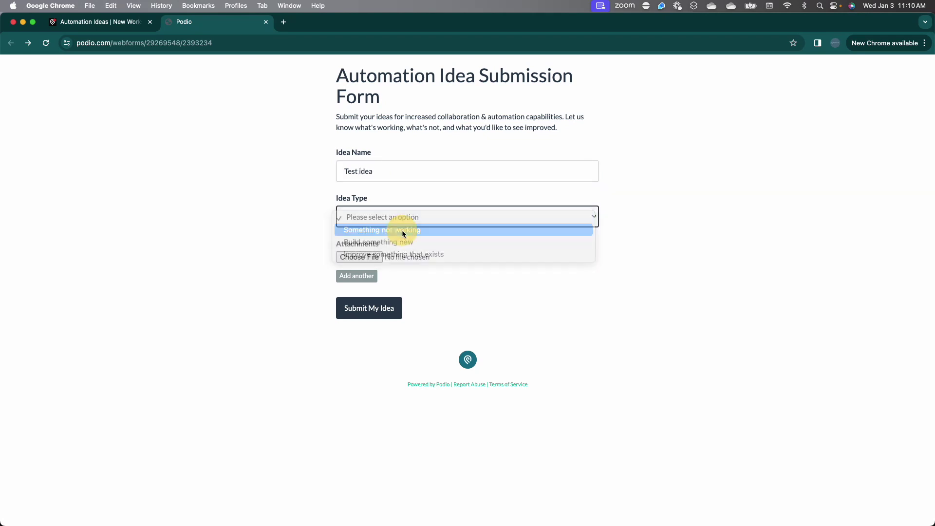
click(377, 313)
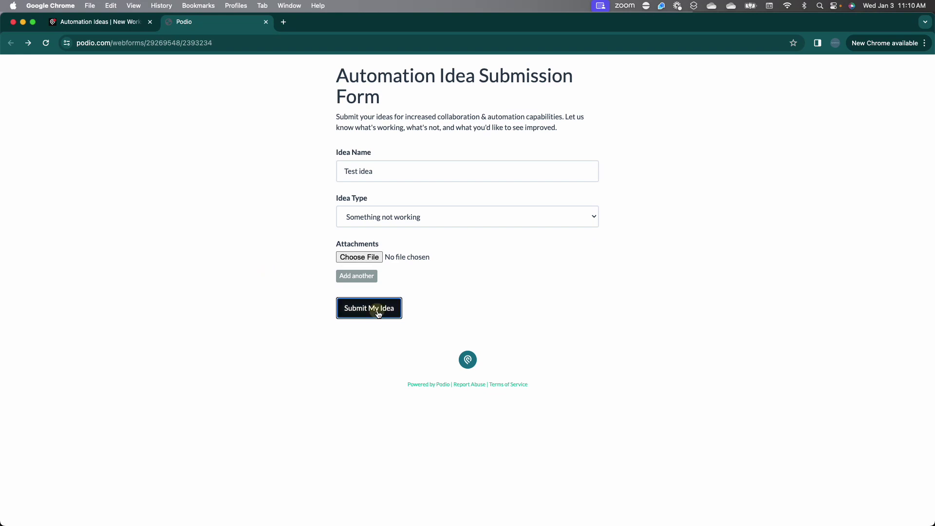
click(108, 22)
click(46, 45)
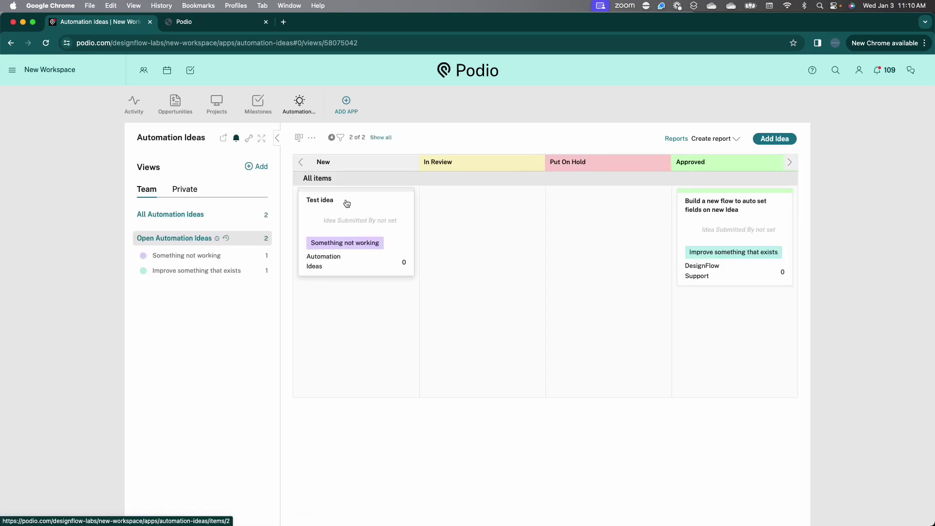
Step: Set the approved idea's Idea Status to Completed and close the item
click(725, 217)
click(465, 230)
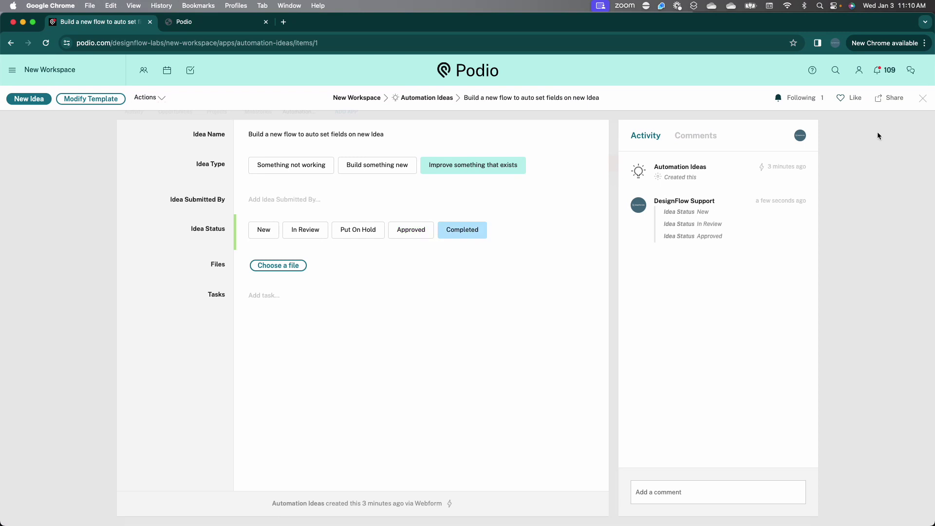
click(922, 98)
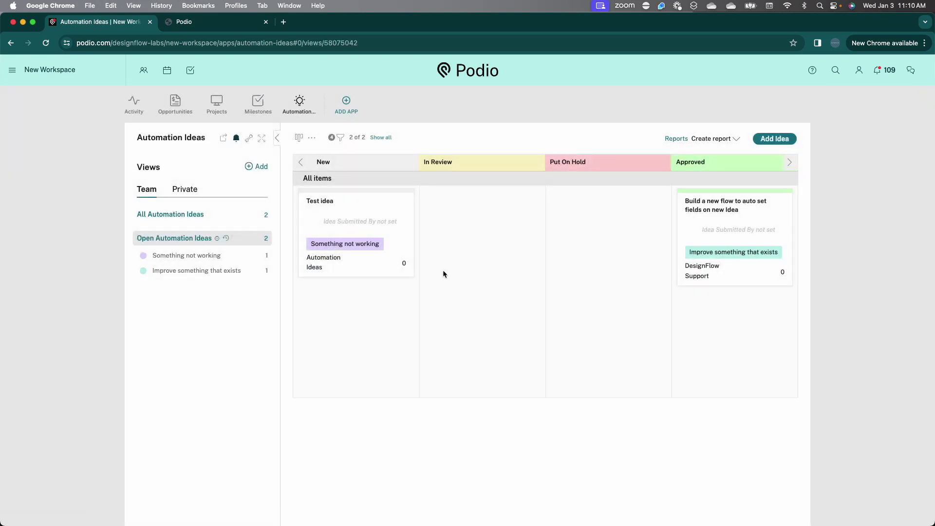